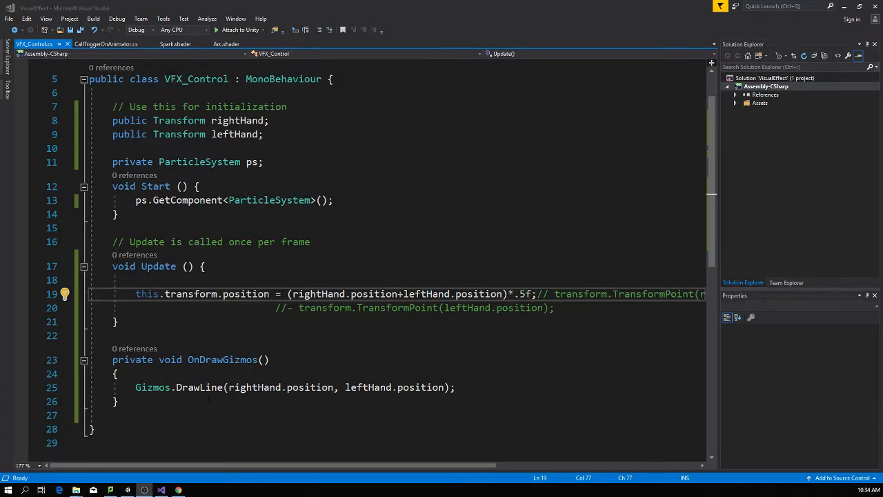
- Switch to Unity and examine the line between the character's hands up close in the playing scene
left_click(127, 490)
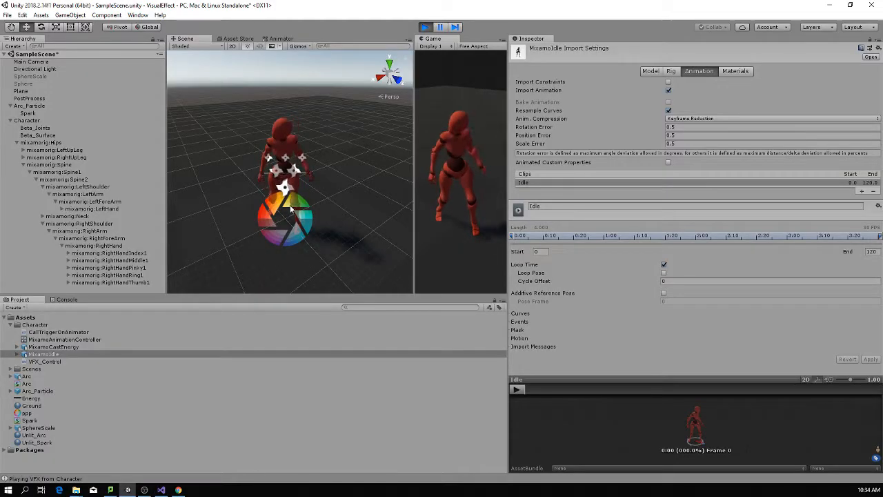
scroll(272, 207, "up", 5)
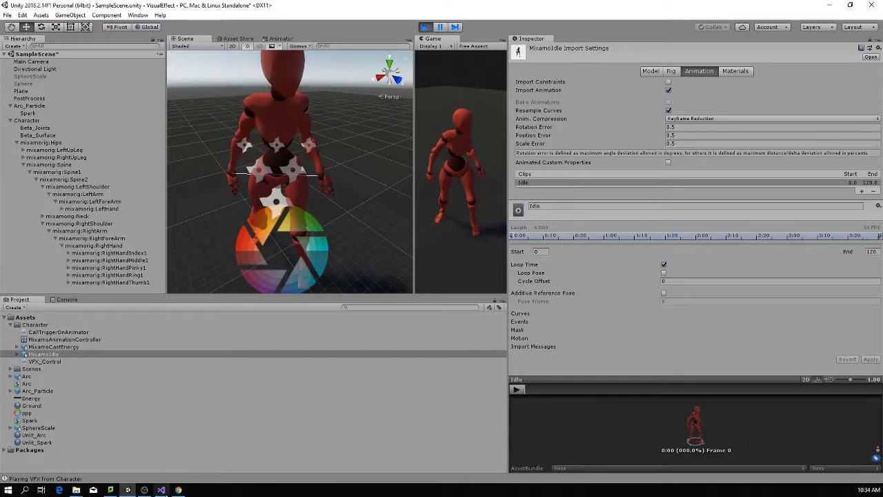
- In Visual Studio, delete the commented-out TransformPoint code after the position assignment in VFX_Control.cs and save the script
left_click(160, 490)
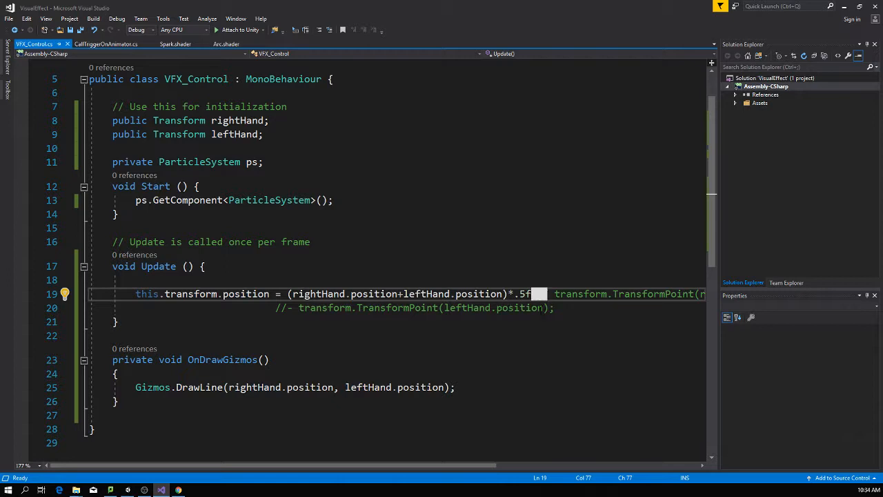
type(";")
left_click_drag(561, 307, 537, 294)
key("Delete")
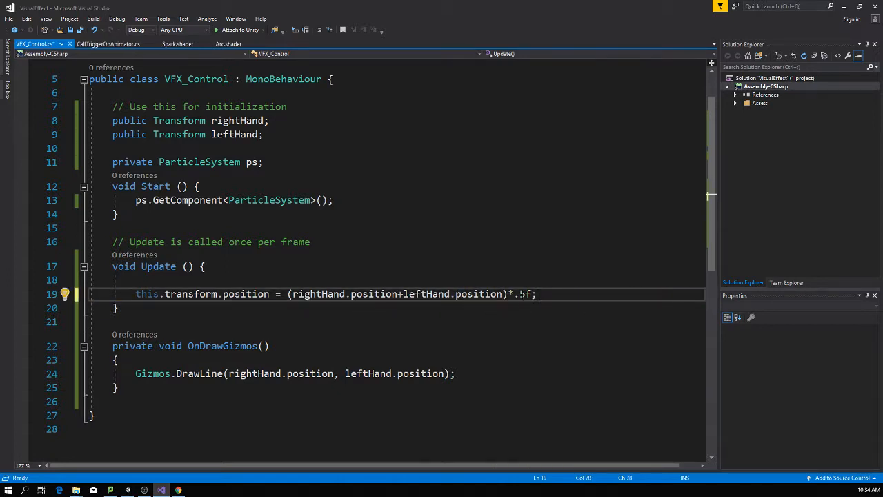
left_click(319, 321)
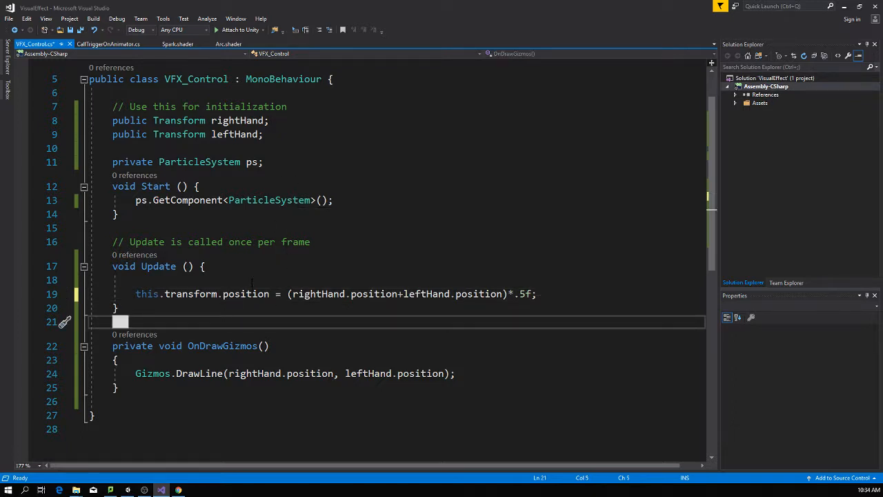
key("ctrl+s")
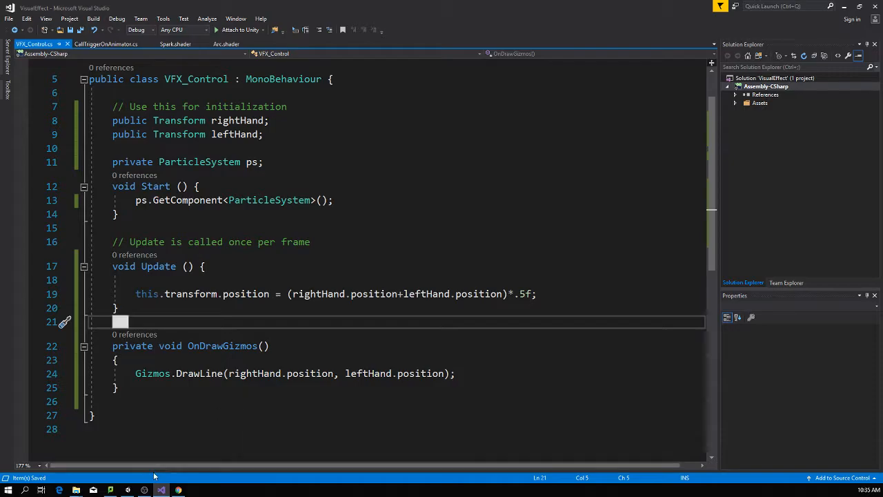
- Return to Unity, watch the casting effect in a maximized Game view, and stop the play test
left_click(127, 490)
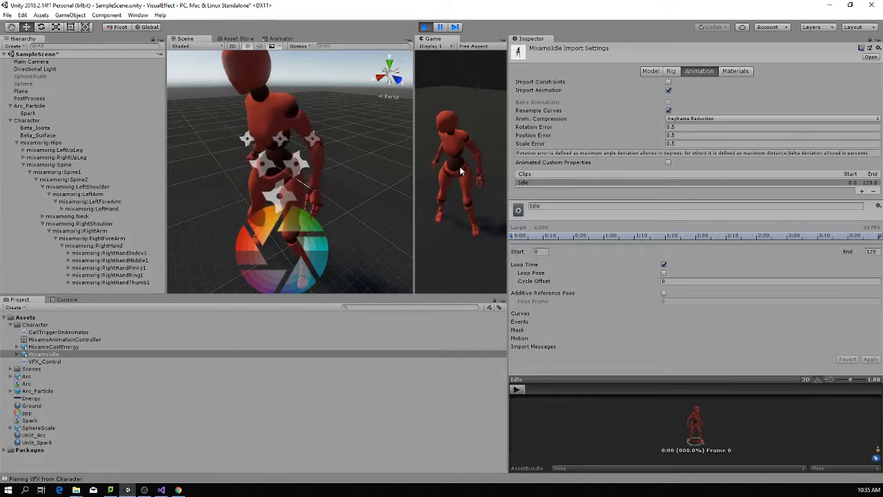
left_click(502, 39)
left_click(524, 71)
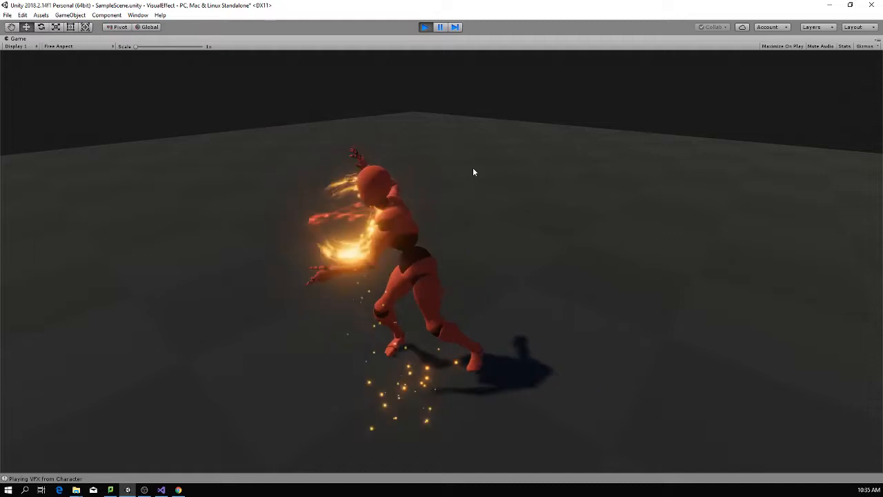
left_click(424, 27)
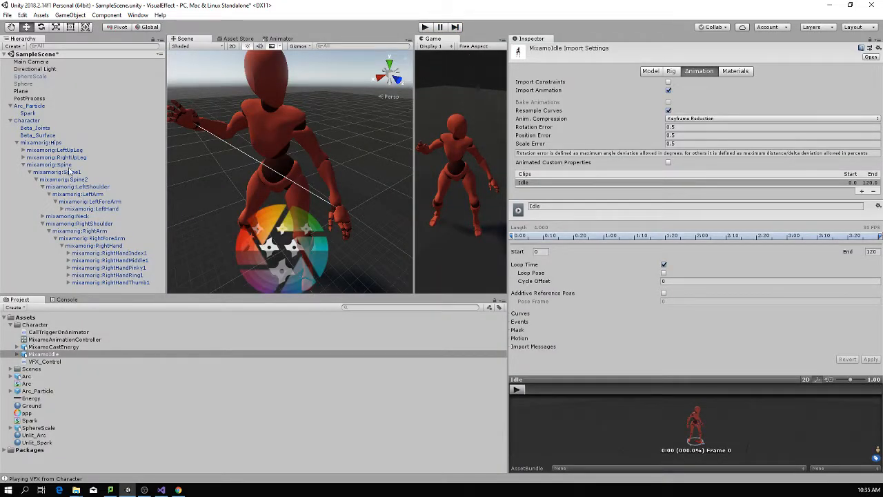
- Collapse the Character hierarchy and set the Start Delay of Arc_Particle's particle system to 0.2
left_click(11, 120)
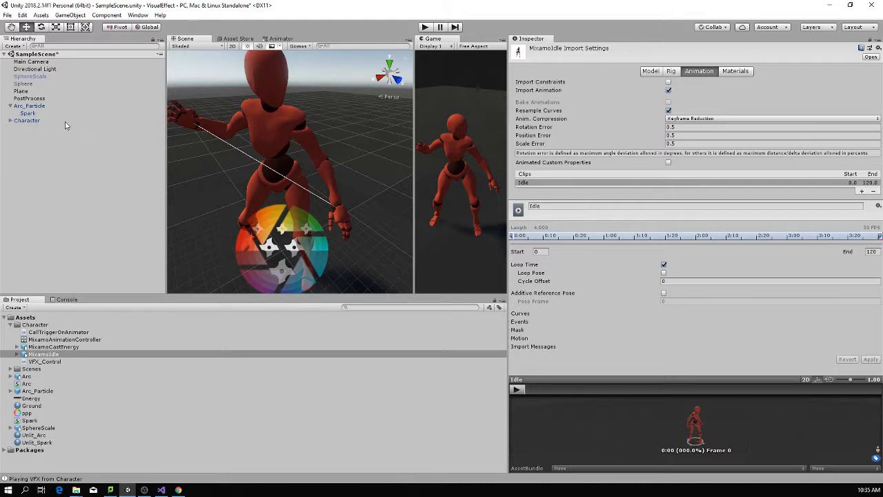
left_click(37, 107)
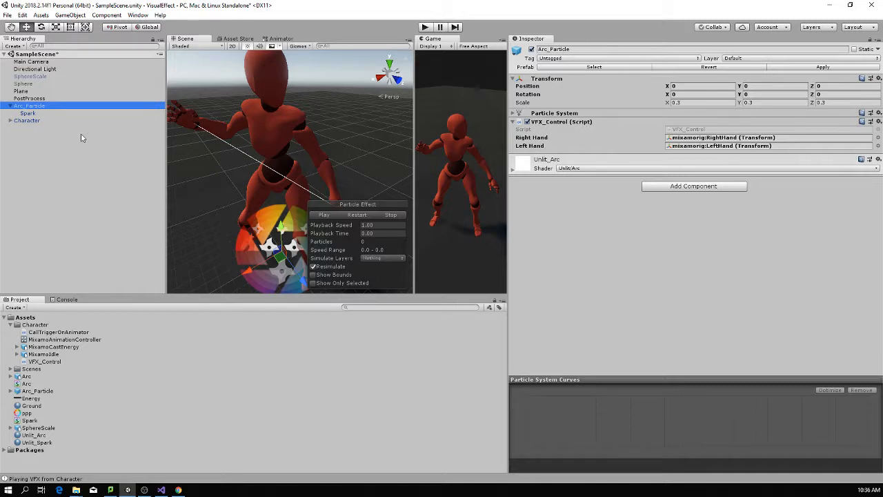
left_click(31, 115)
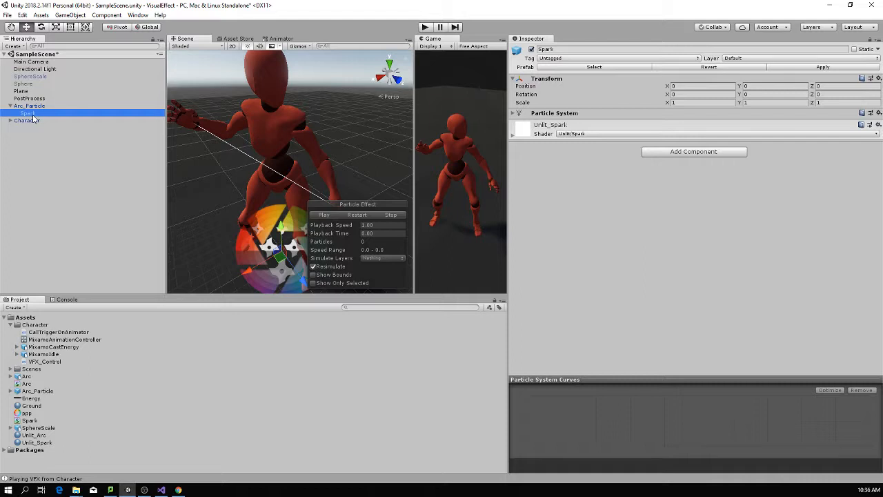
left_click(31, 106)
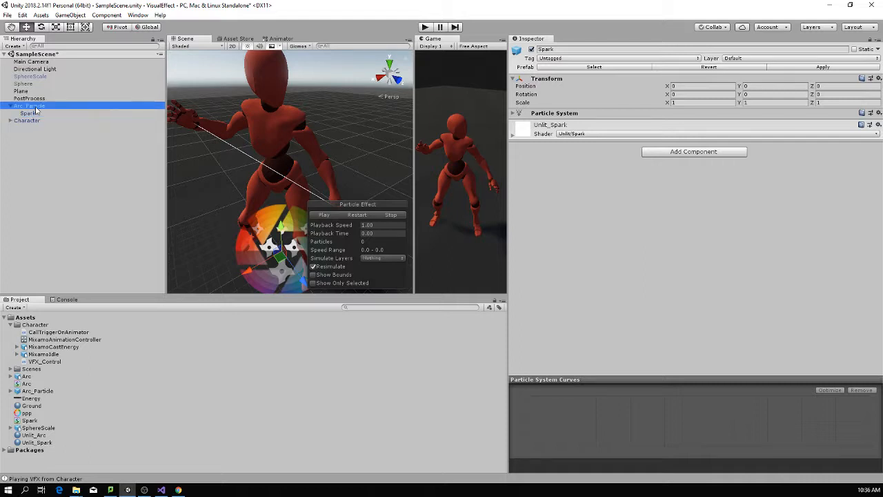
left_click(514, 116)
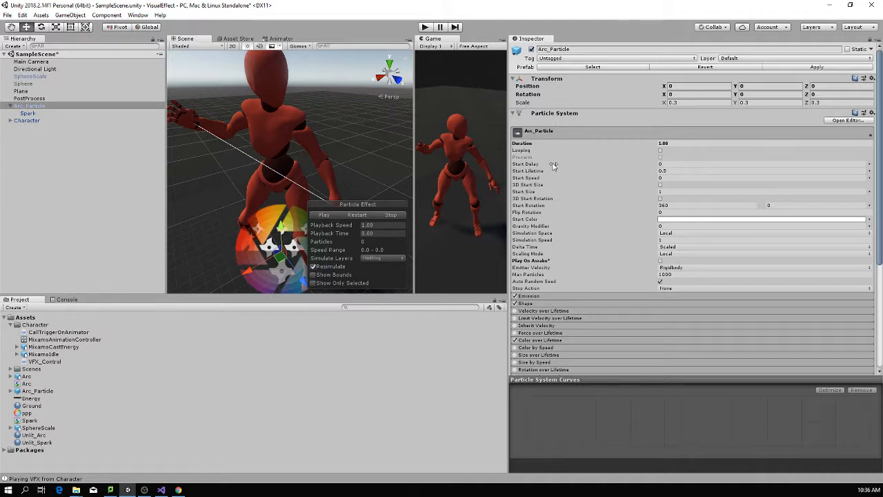
left_click(666, 165)
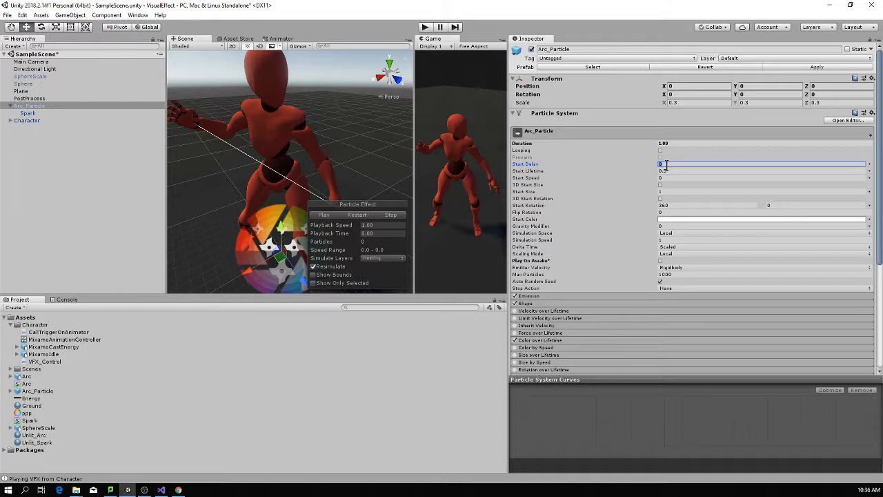
type("0.2")
- Change the starting color of Arc_Particle's Color over Lifetime gradient to a bright sky blue
scroll(690, 211, "down", 5)
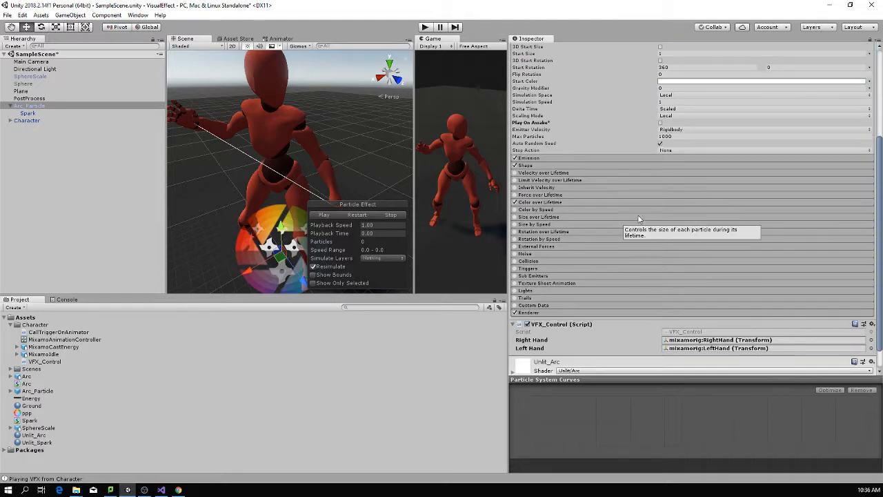
left_click(555, 203)
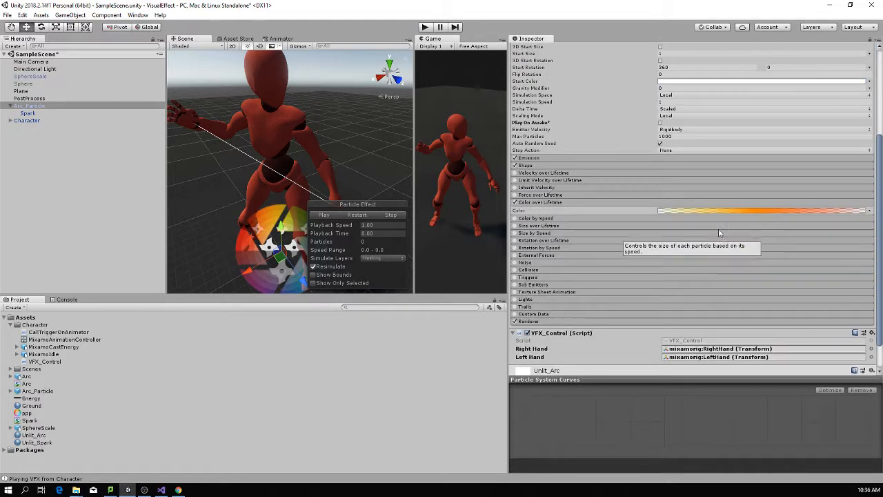
left_click(743, 213)
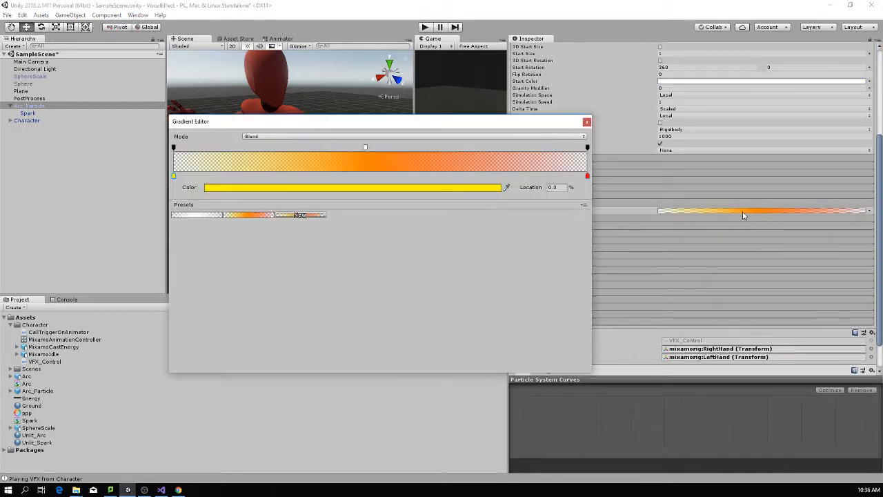
left_click(365, 148)
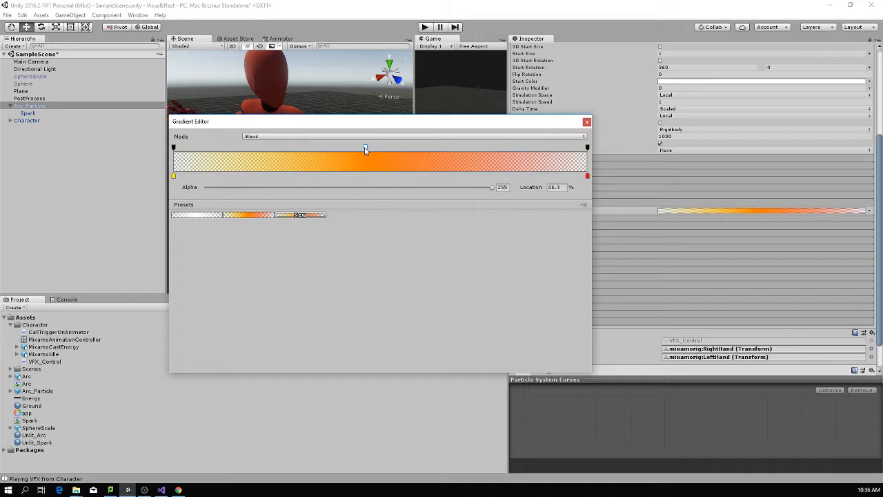
left_click(174, 177)
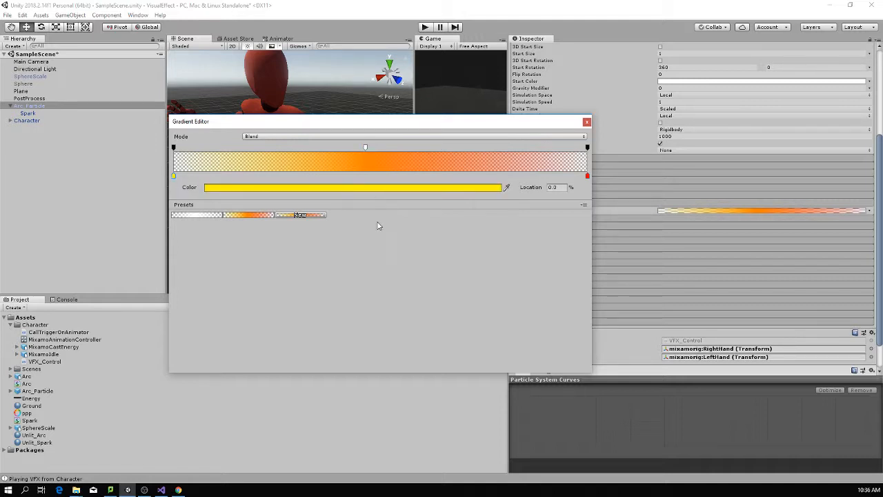
left_click(332, 187)
left_click_drag(394, 167, 395, 164)
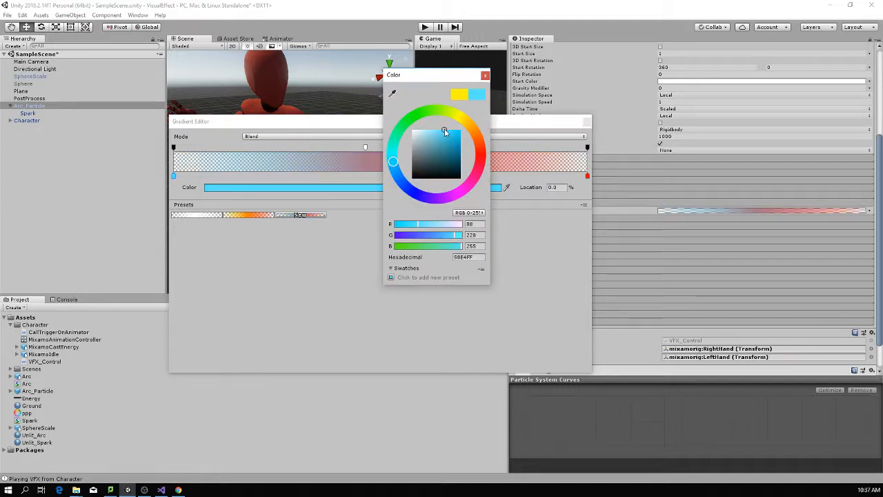
left_click(485, 76)
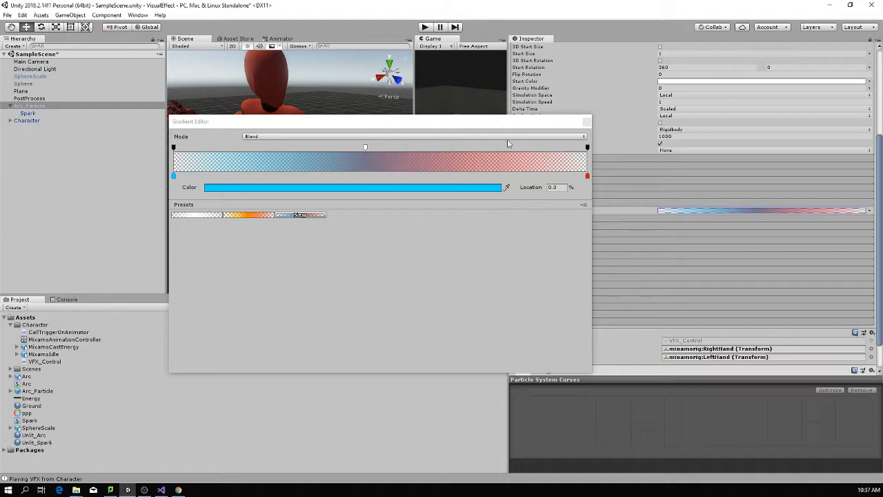
- Set the end color of Arc_Particle's gradient to blue 0046FF and save the gradient as a new preset
left_click(587, 176)
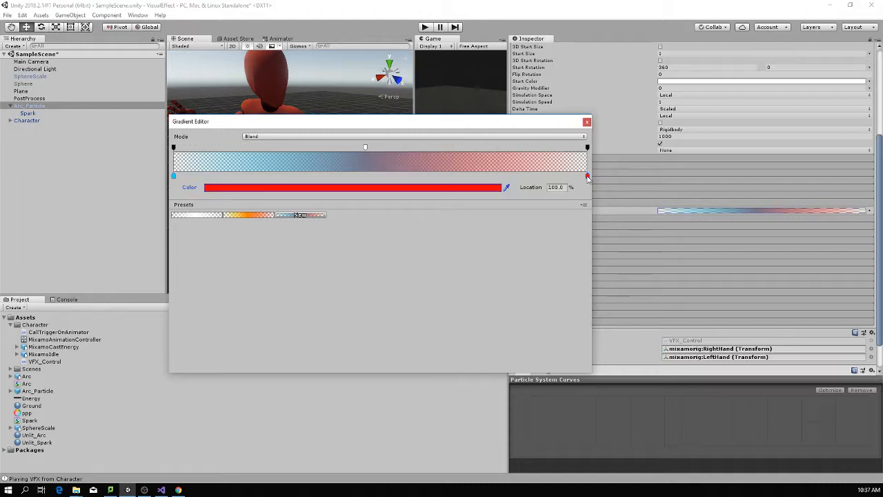
left_click(276, 187)
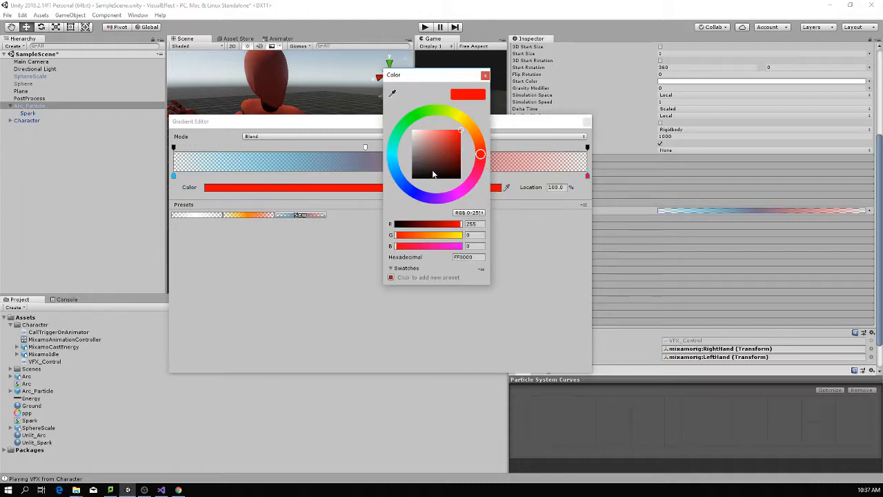
left_click(405, 185)
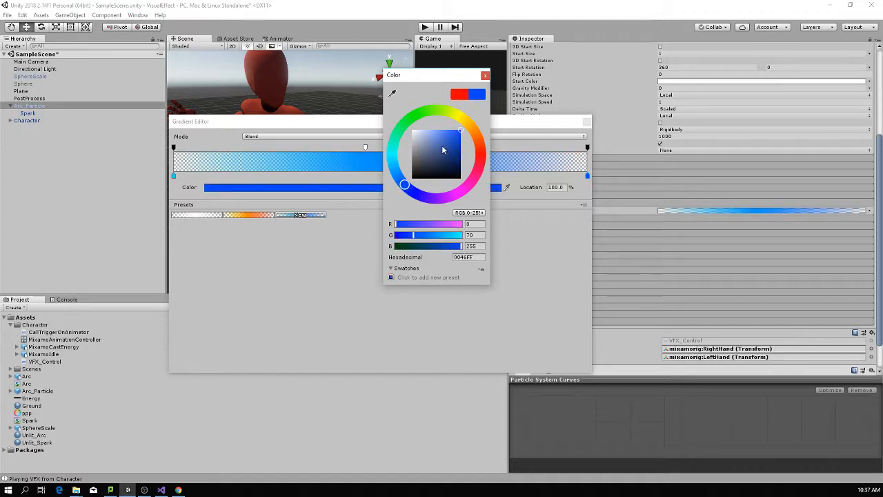
left_click(485, 75)
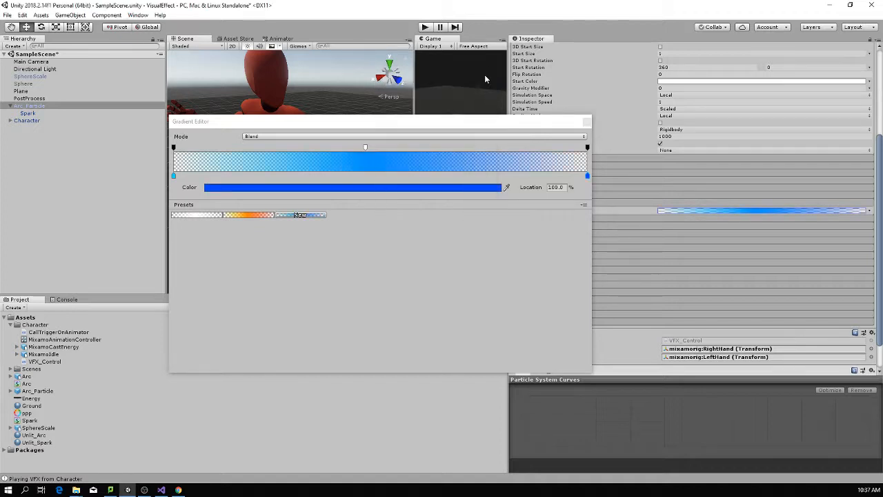
left_click(310, 215)
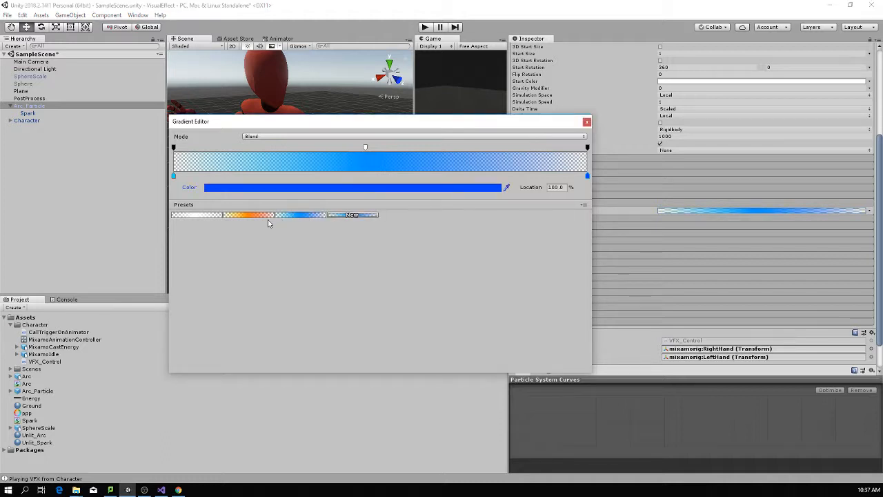
left_click(586, 122)
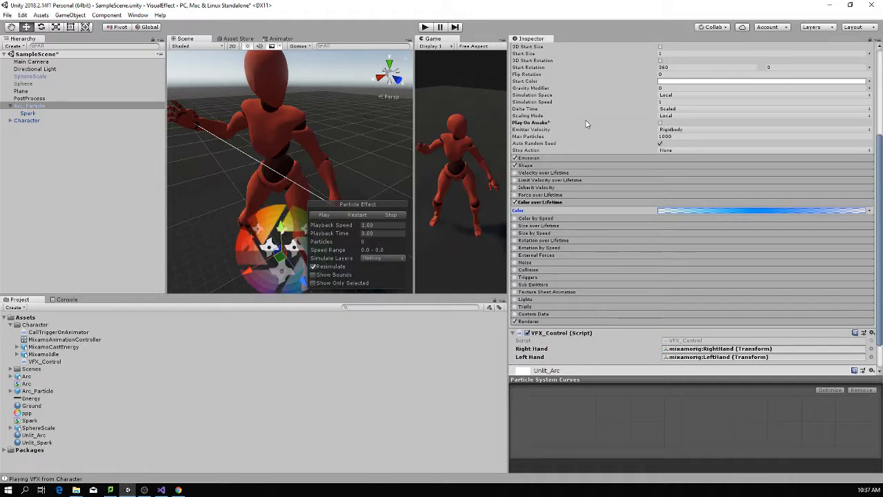
- Apply the saved blue gradient preset to the Color over Lifetime of the Spark particle system
left_click(27, 113)
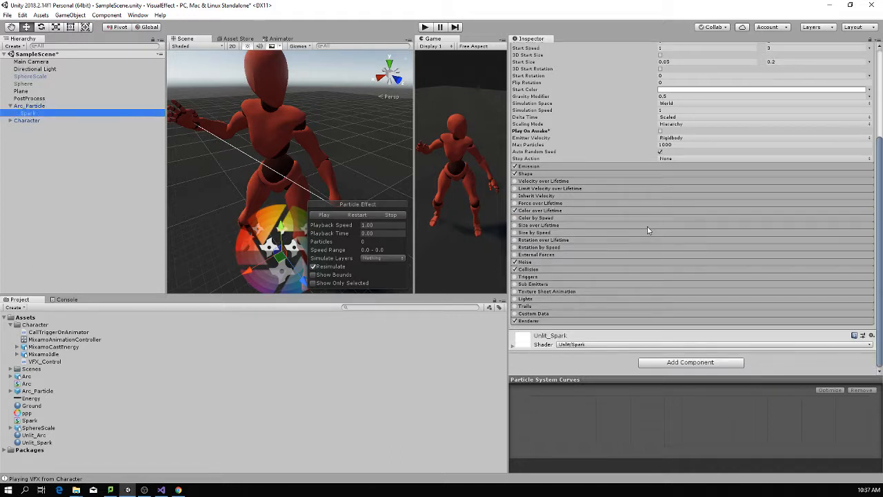
left_click(561, 210)
left_click(777, 220)
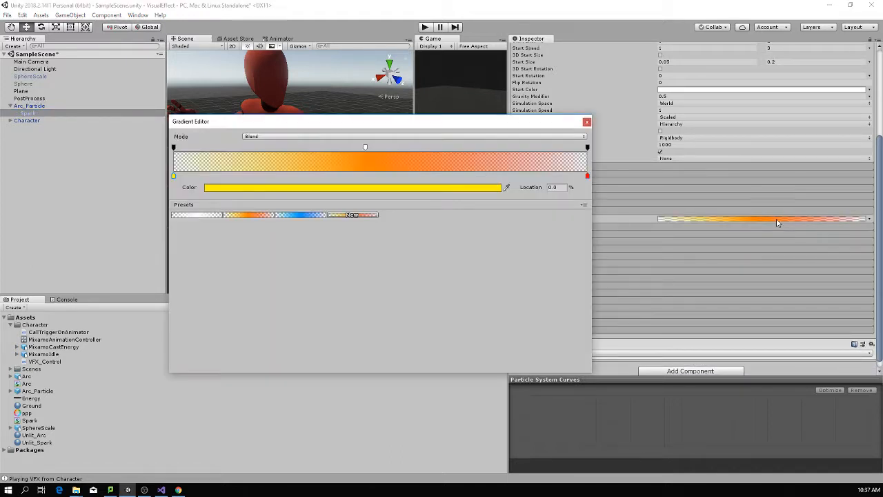
left_click(295, 215)
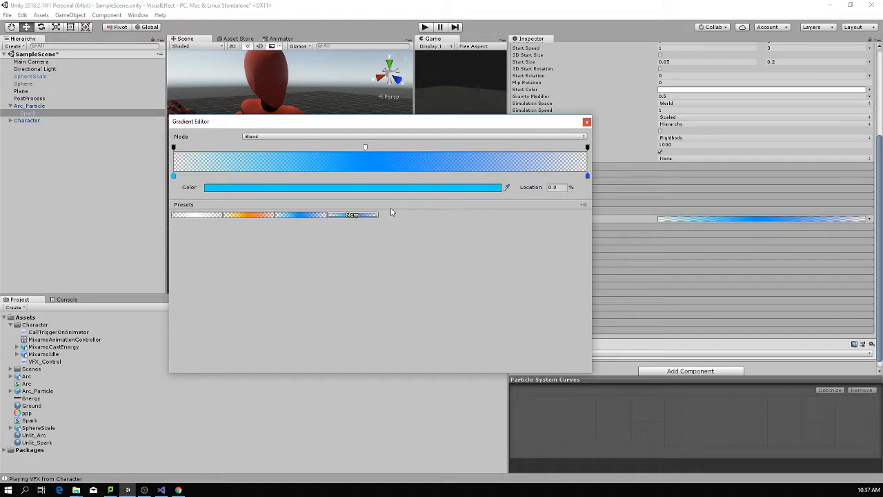
left_click(585, 122)
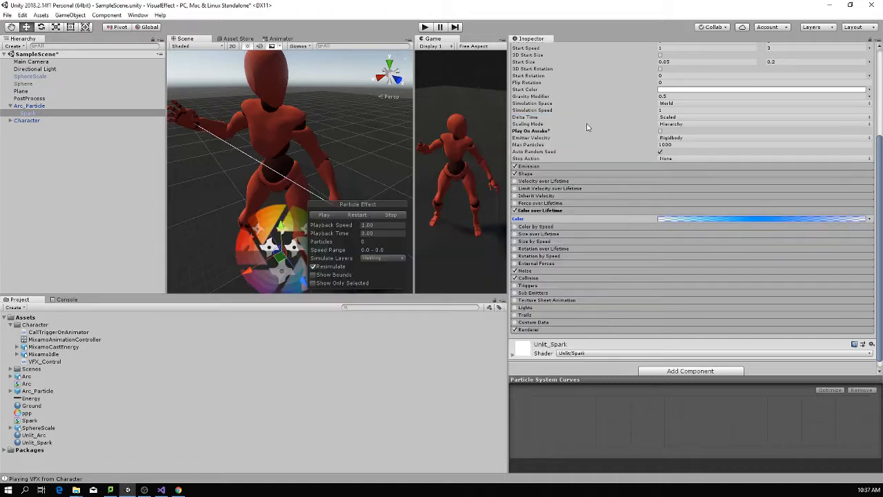
- Play the scene to check the recolored Arc_Particle effect, and stop the play test
left_click(426, 29)
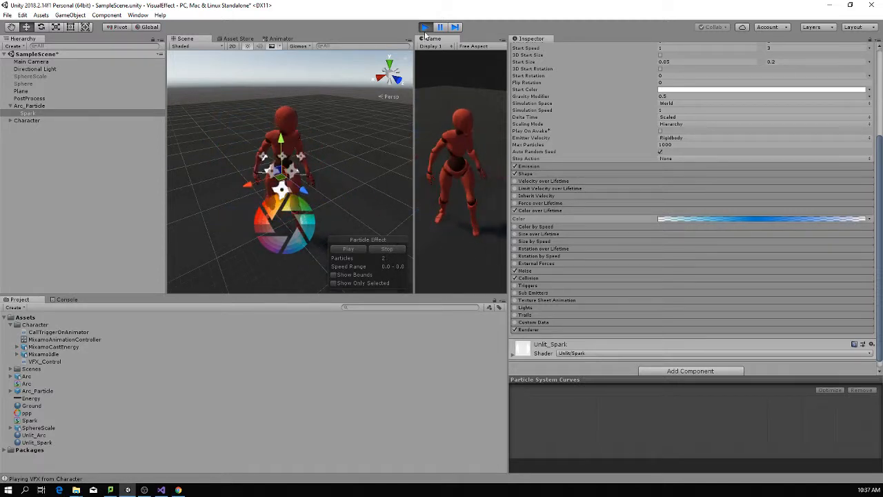
left_click(31, 107)
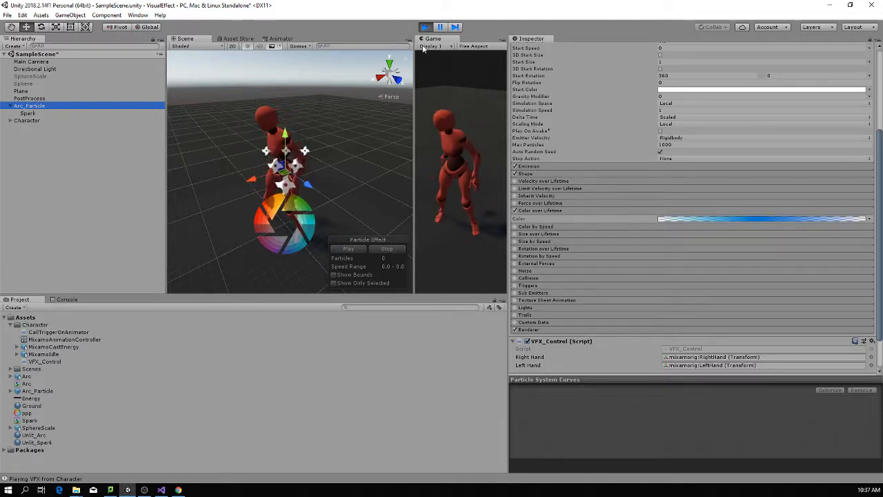
key("ctrl+p")
- Add a new particle system as a child of Arc_Particle and name it WarmArc
right_click(39, 107)
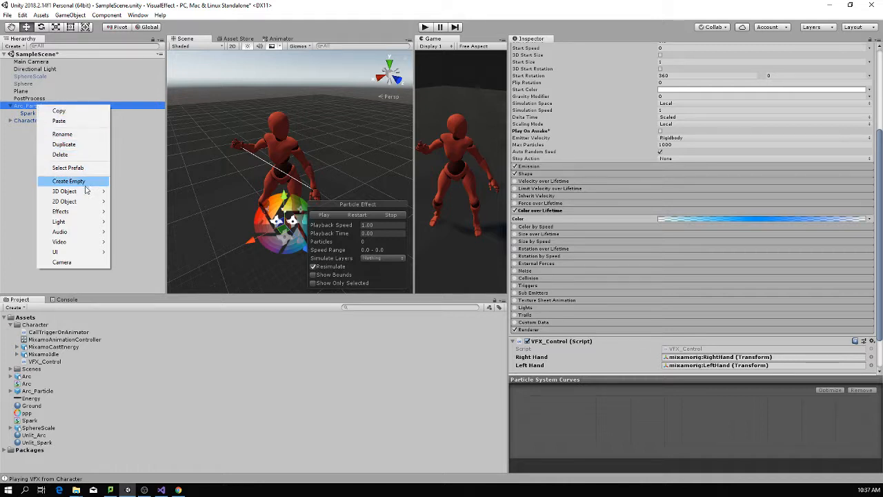
mouse_move(89, 213)
left_click(133, 212)
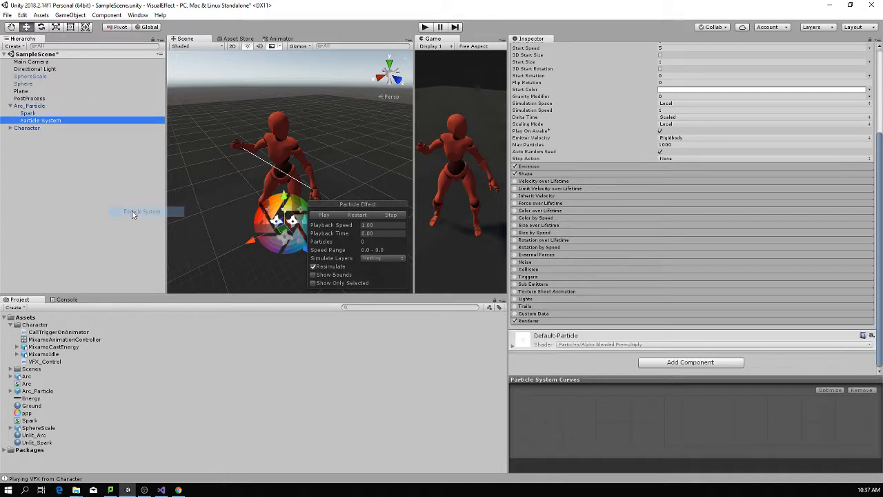
right_click(49, 124)
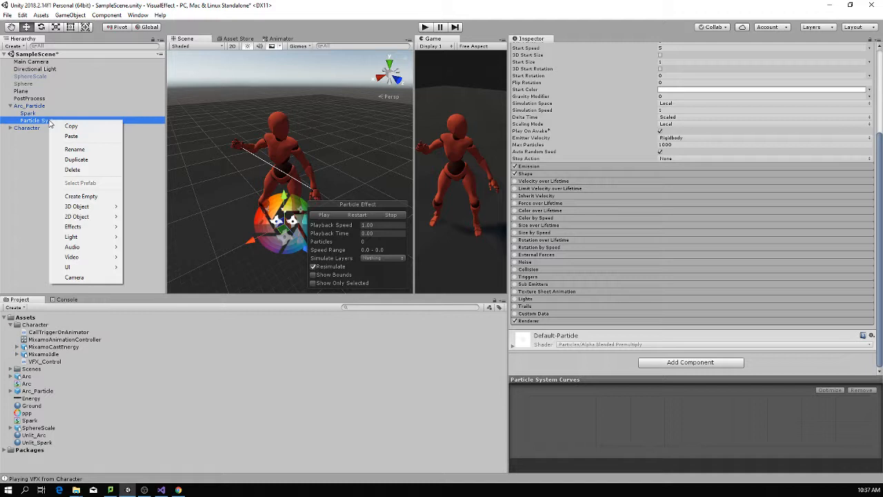
left_click(81, 151)
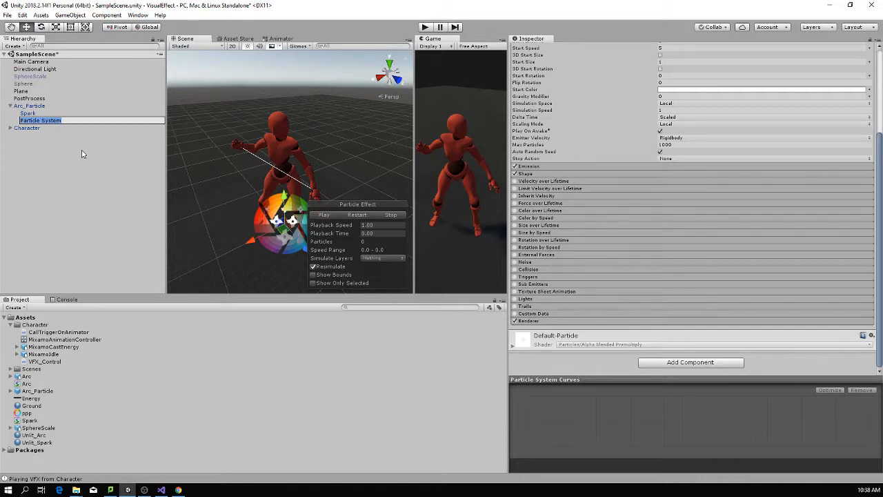
type("WarmArc")
key("Return")
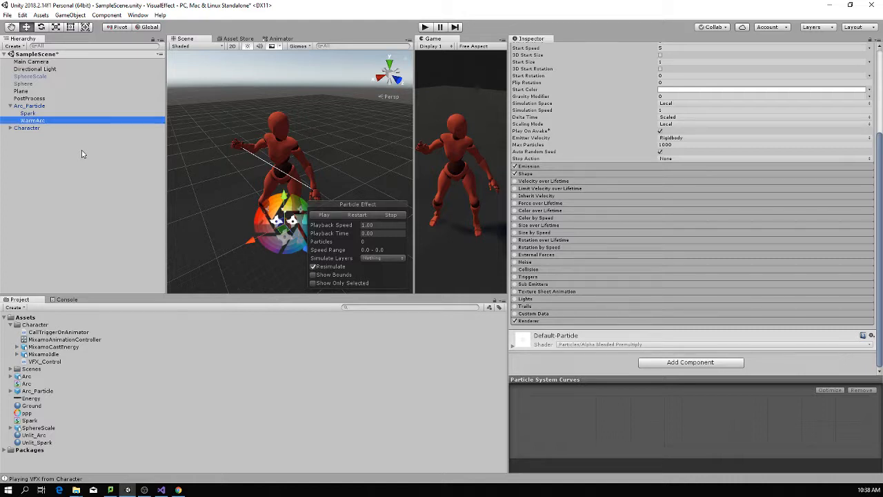
- Rename the Spark particle system under Arc_Particle as CoolSpark
left_click(29, 114)
right_click(34, 116)
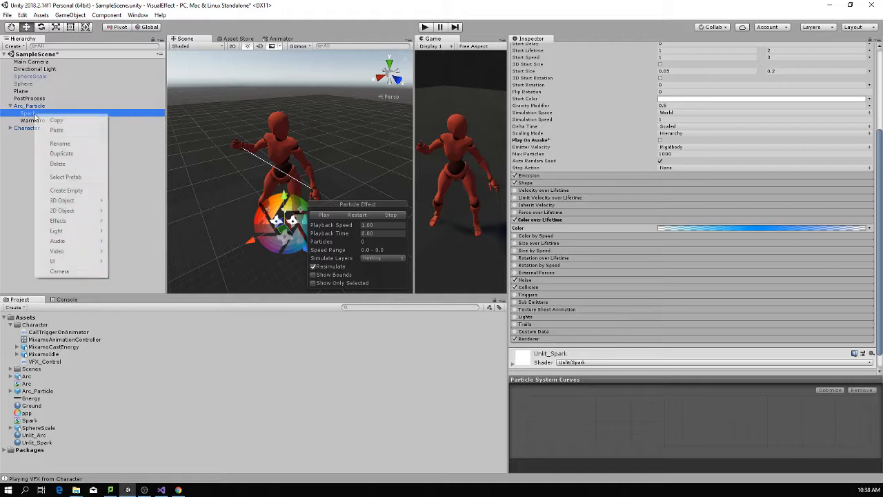
left_click(69, 143)
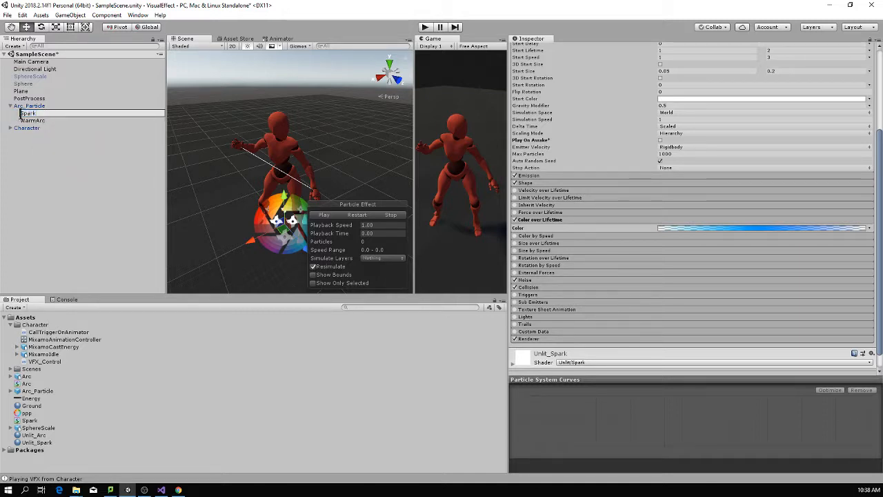
type("Cool")
key("Return")
left_click(34, 121)
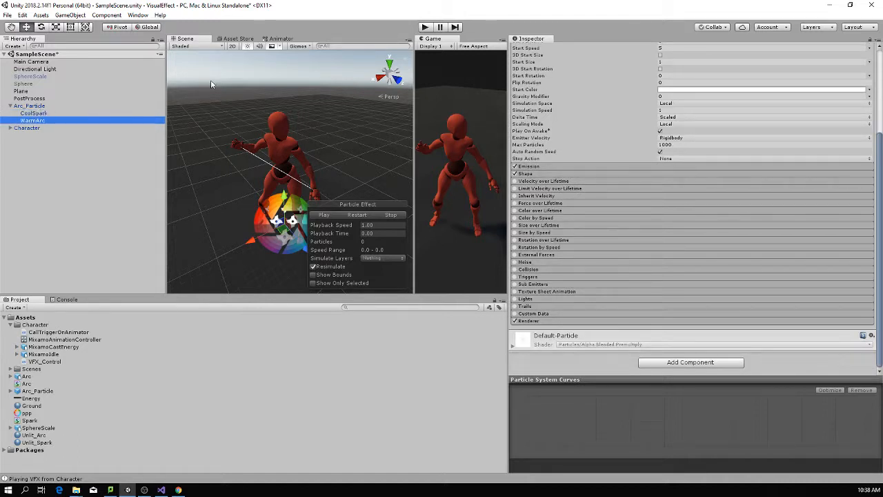
- Copy the Particle System component of Arc_Particle and paste its values into WarmArc's Particle System
left_click(29, 106)
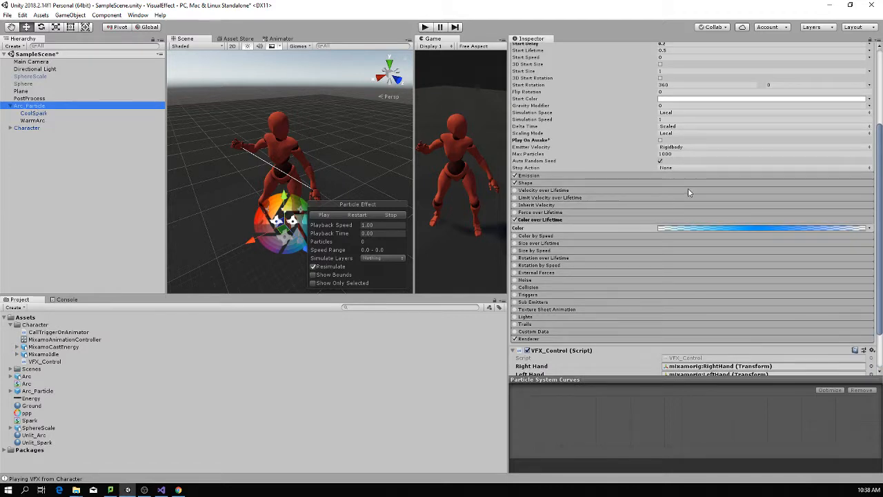
scroll(688, 193, "up", 3)
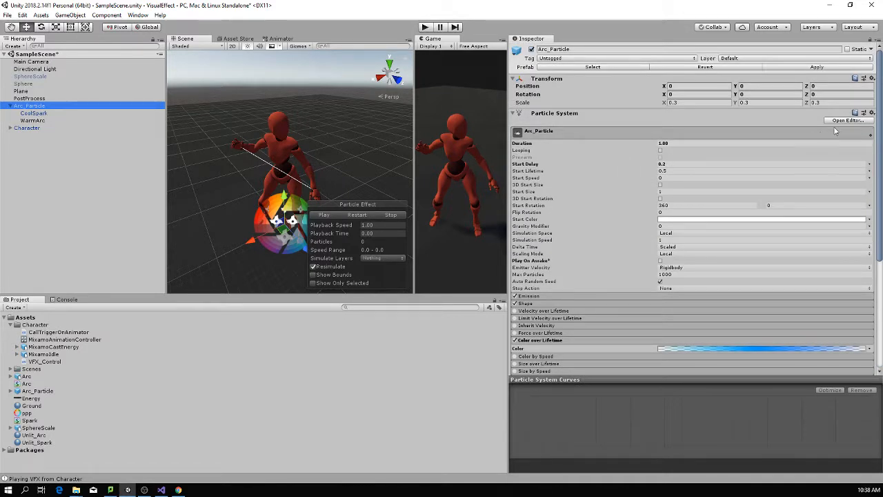
left_click(872, 113)
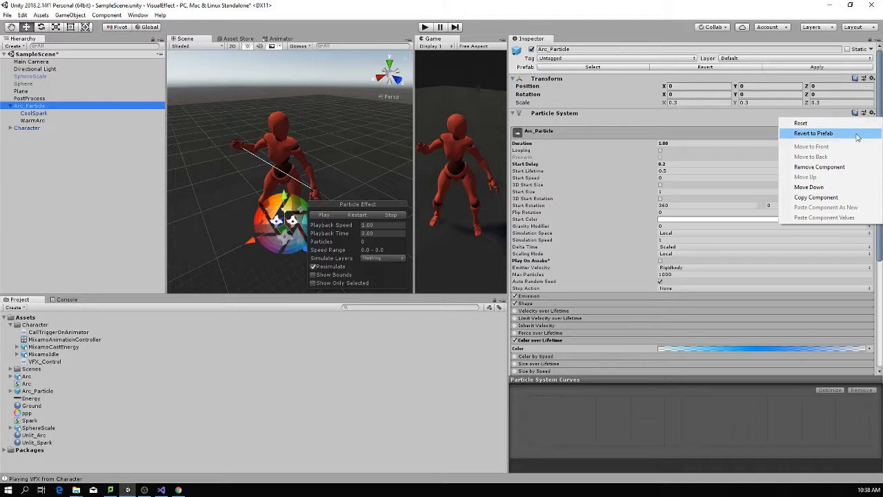
left_click(816, 197)
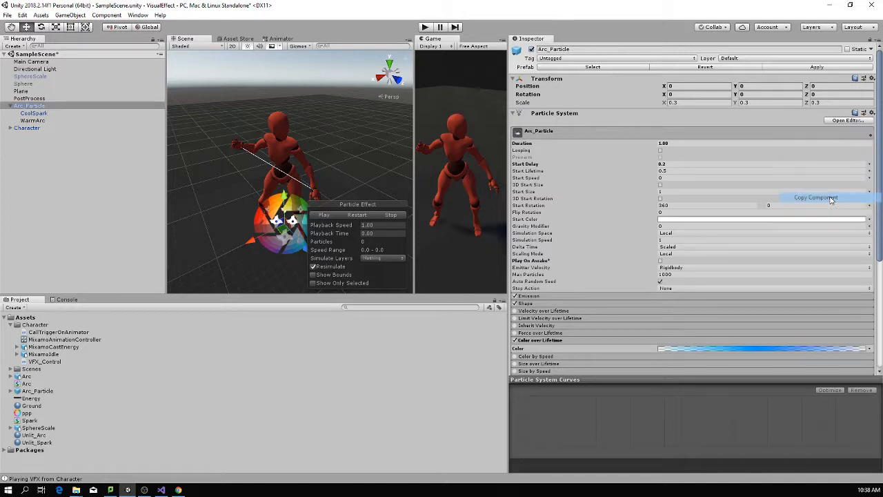
left_click(32, 120)
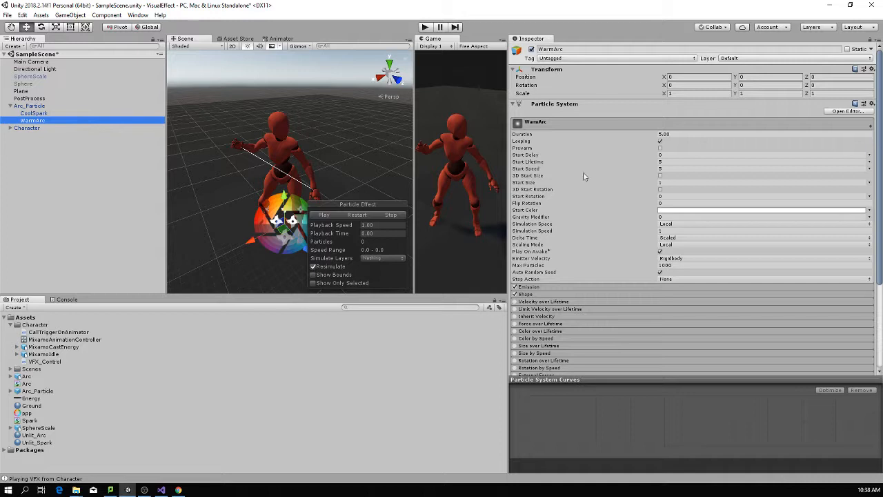
left_click(872, 104)
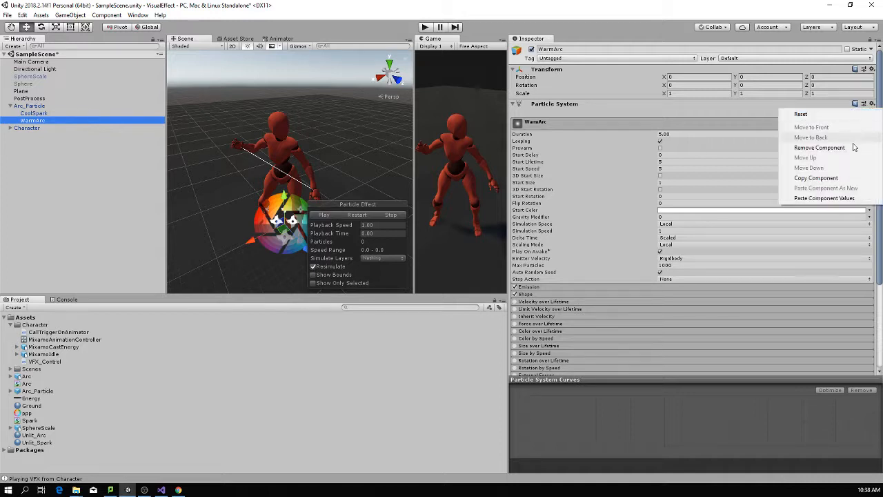
left_click(824, 198)
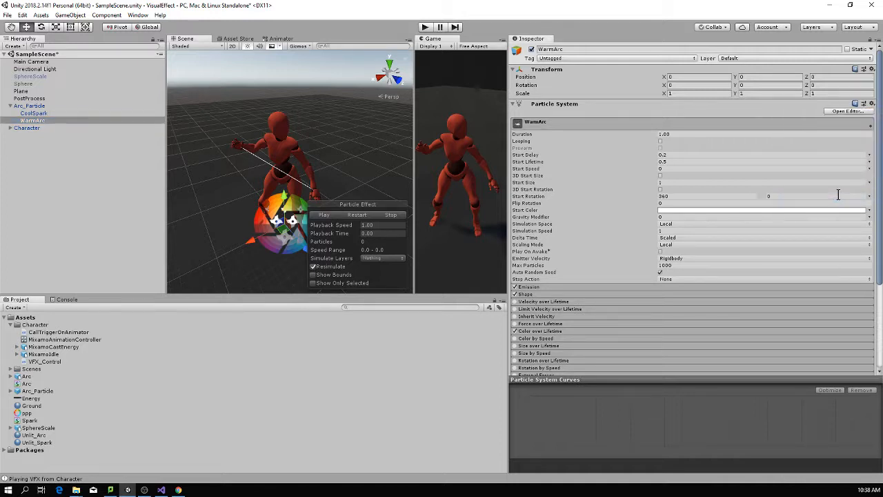
- Apply the saved yellow-orange-red gradient preset to WarmArc's Color over Lifetime
scroll(774, 215, "down", 5)
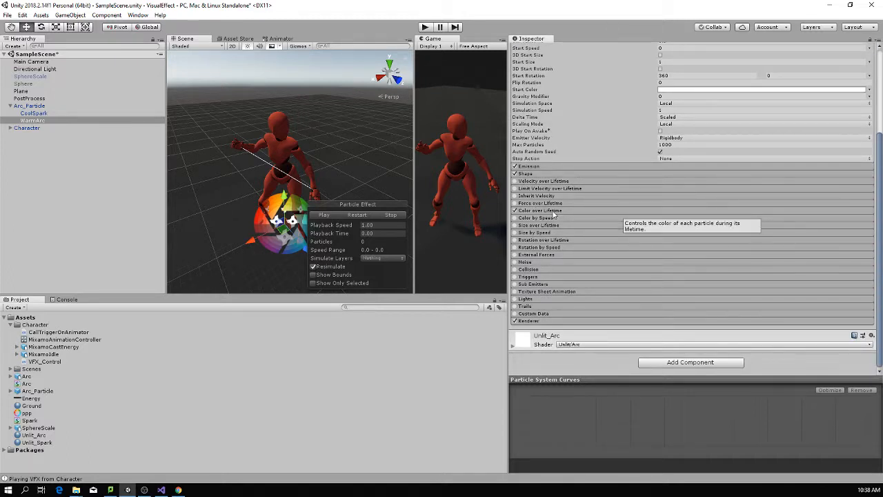
left_click(554, 210)
left_click(757, 220)
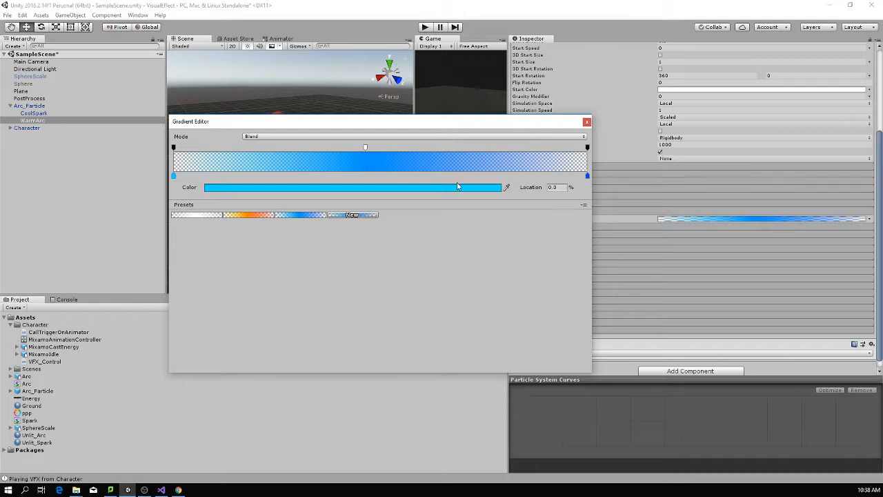
left_click(257, 216)
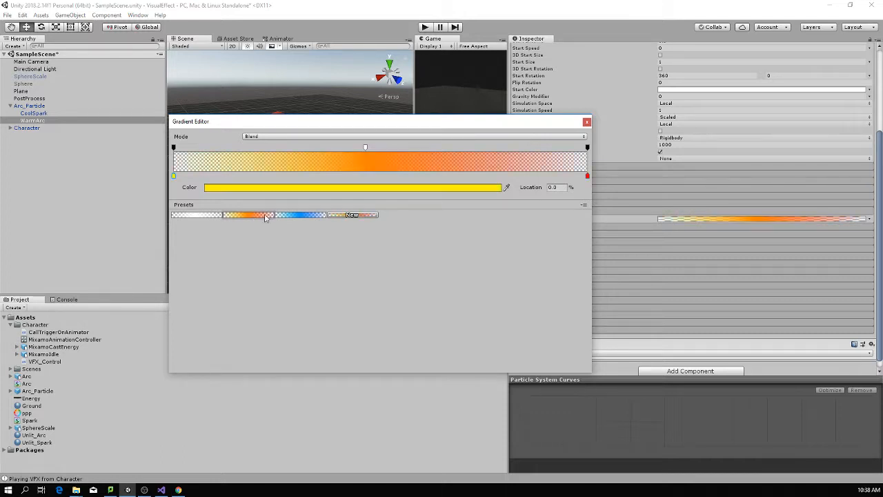
left_click(586, 122)
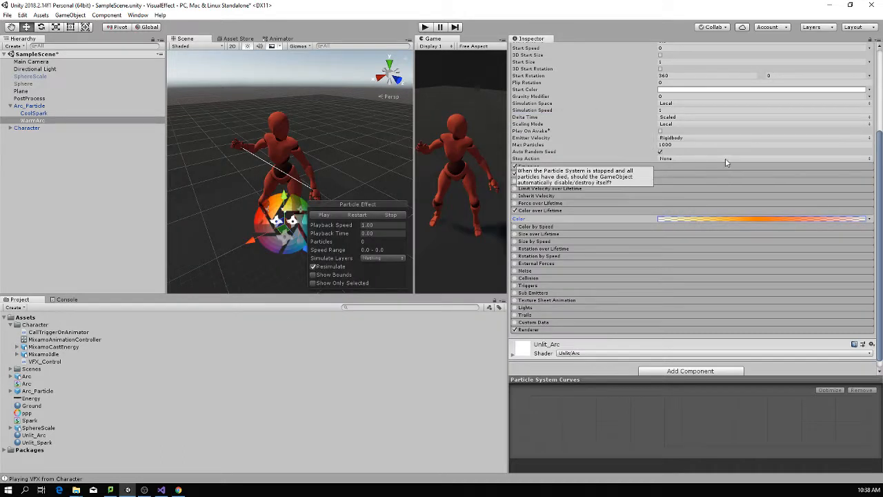
- Set WarmArc's Start Delay to 1, and play-test the scene to check the effect
scroll(723, 160, "up", 5)
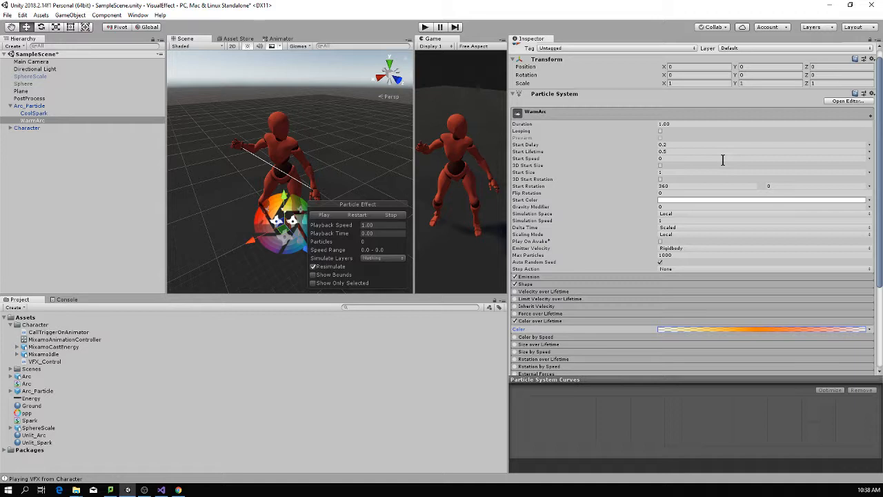
left_click(671, 144)
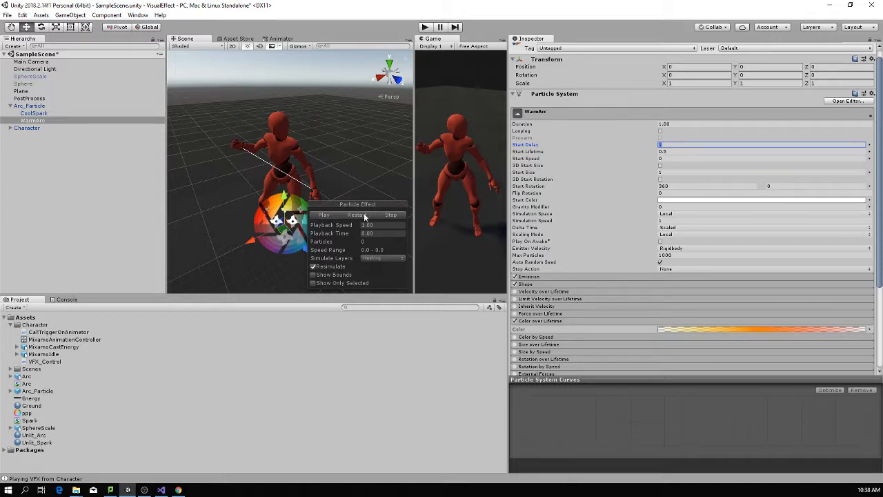
left_click(426, 27)
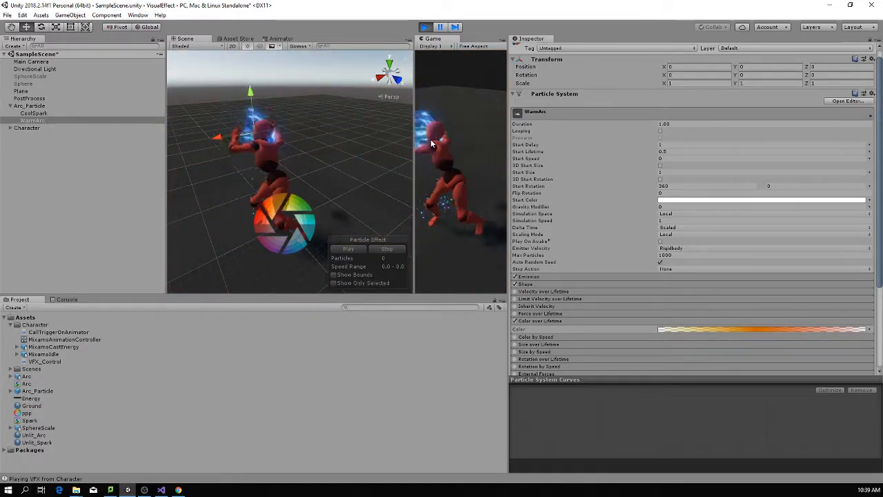
left_click(426, 28)
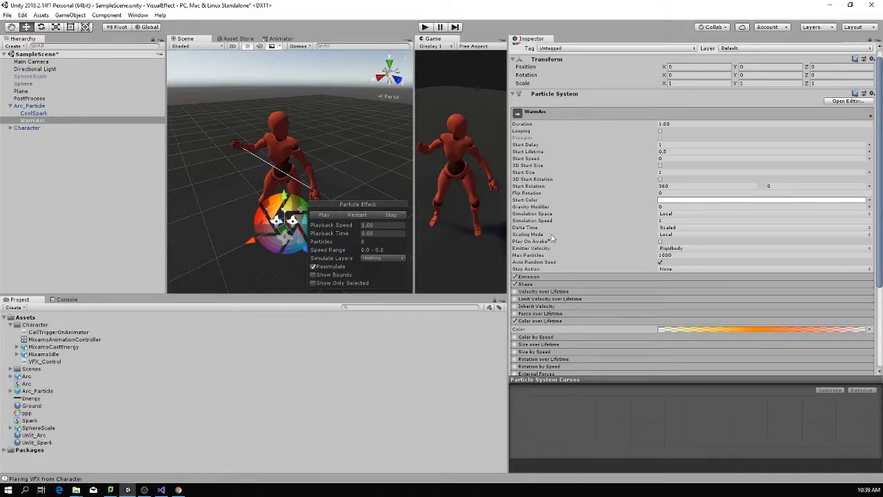
- Set WarmArc's Scaling Mode to Hierarchy, and play-test the scene again
left_click(663, 235)
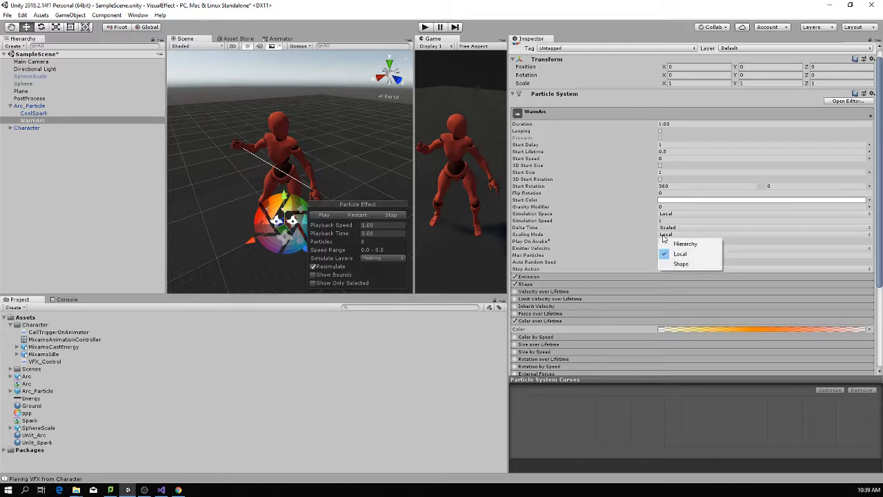
left_click(683, 244)
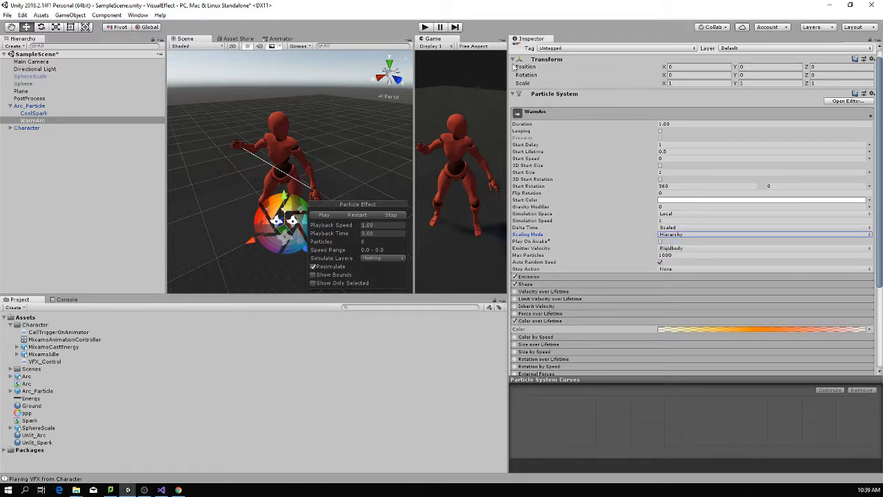
left_click(424, 26)
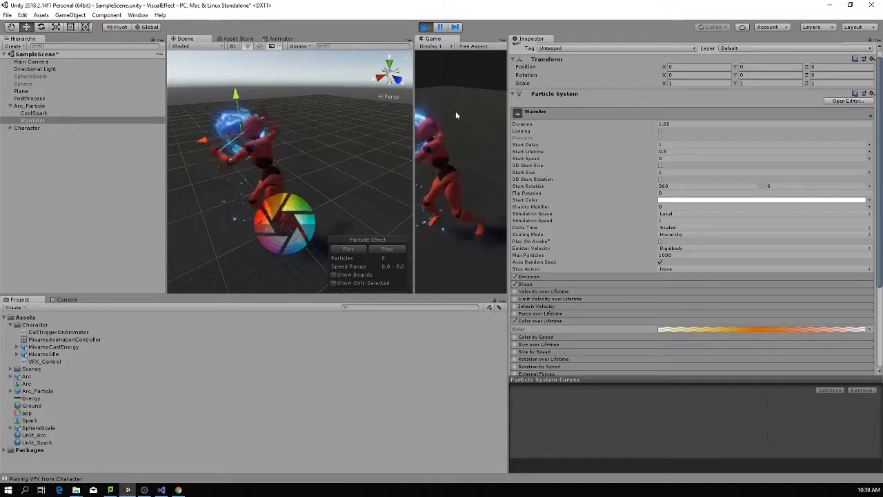
left_click(425, 27)
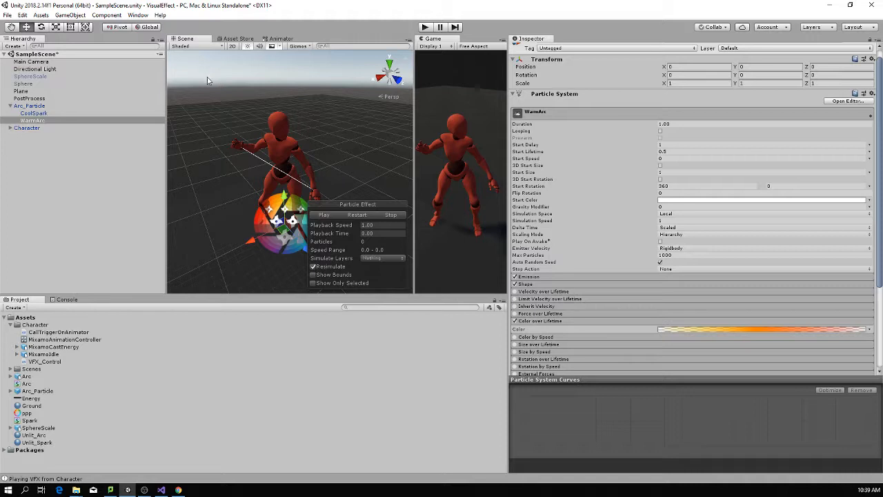
- Add another particle system as a child of Arc_Particle and name it WarmSpark
left_click(47, 115)
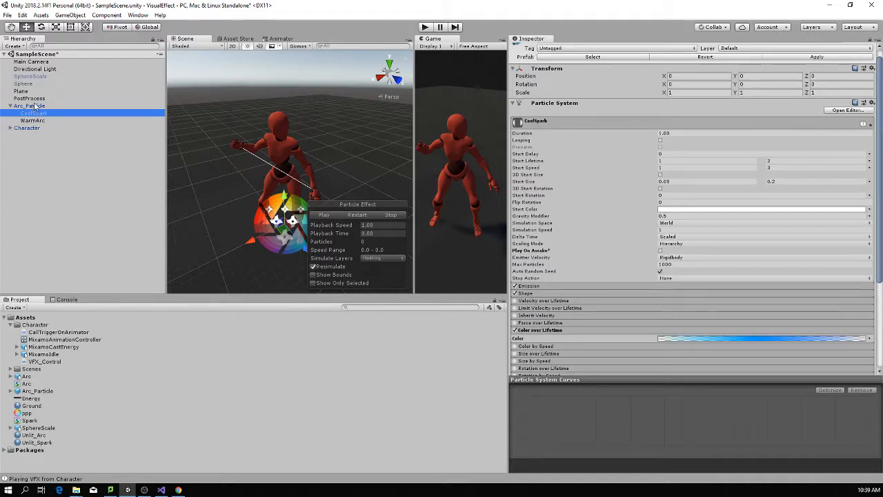
left_click(34, 105)
right_click(34, 105)
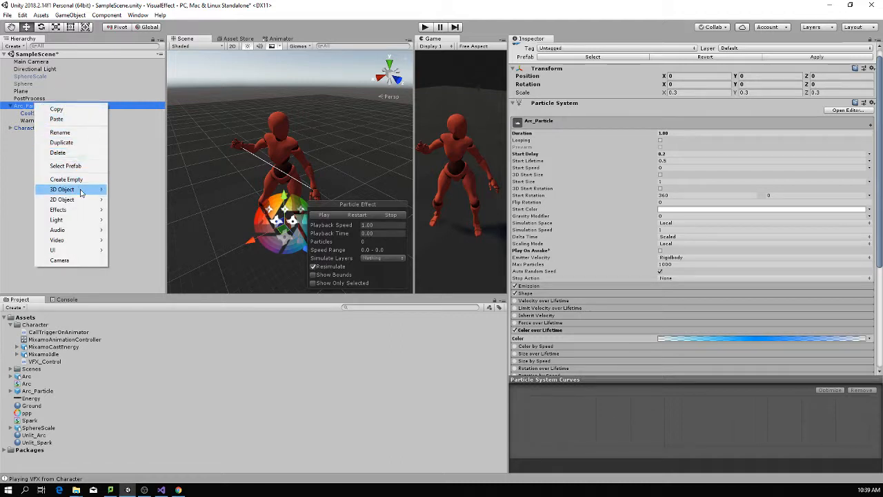
mouse_move(77, 211)
left_click(140, 209)
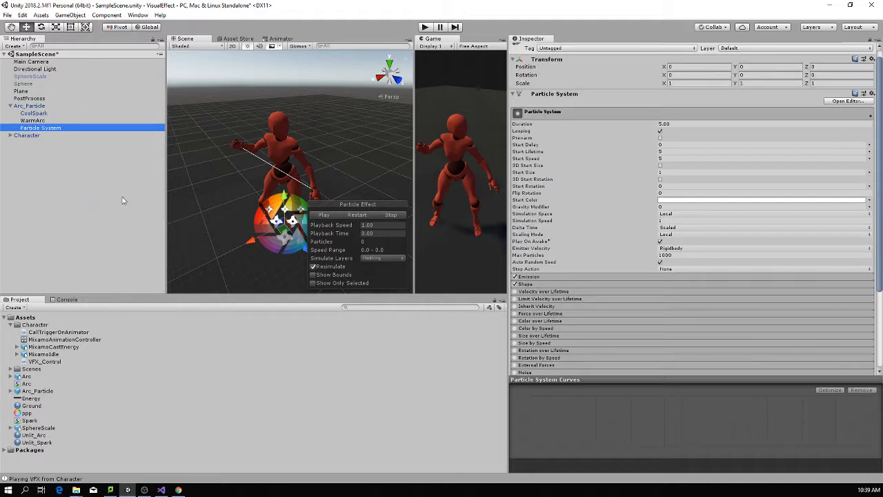
right_click(44, 132)
left_click(68, 156)
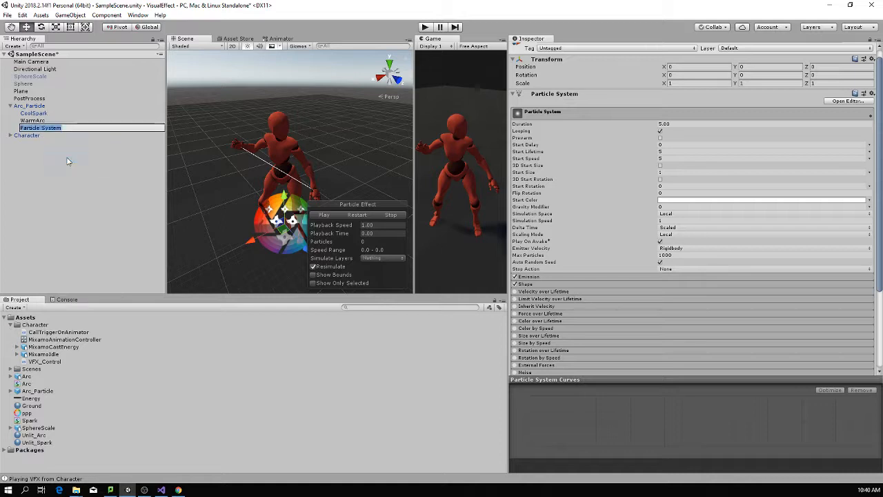
type("WarmSpark")
key("Return")
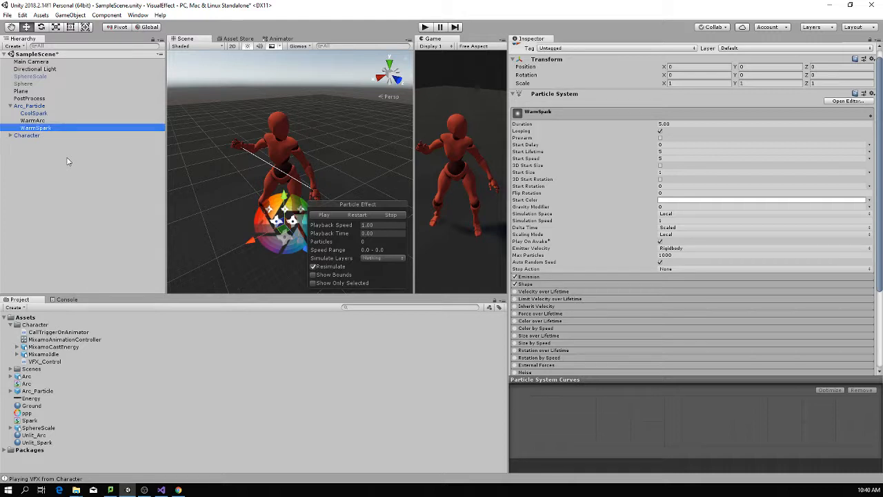
- Copy CoolSpark's Particle System component and paste its values onto WarmSpark's Particle System
left_click(45, 114)
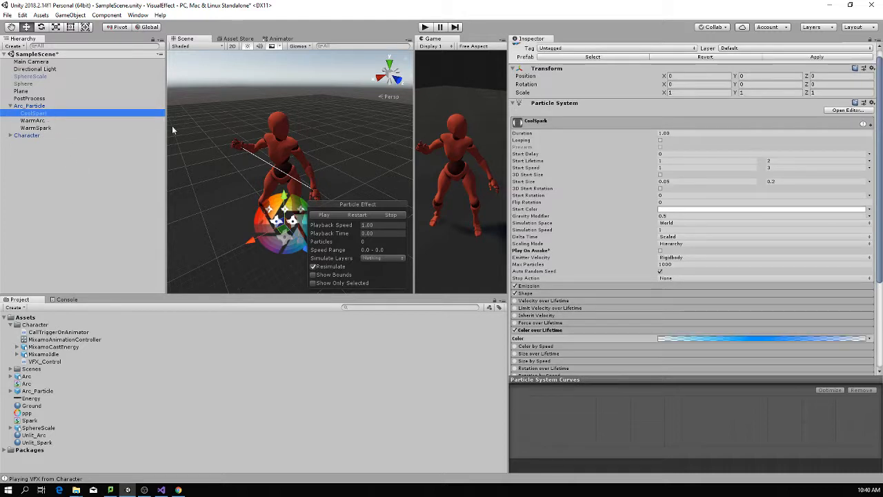
left_click(872, 113)
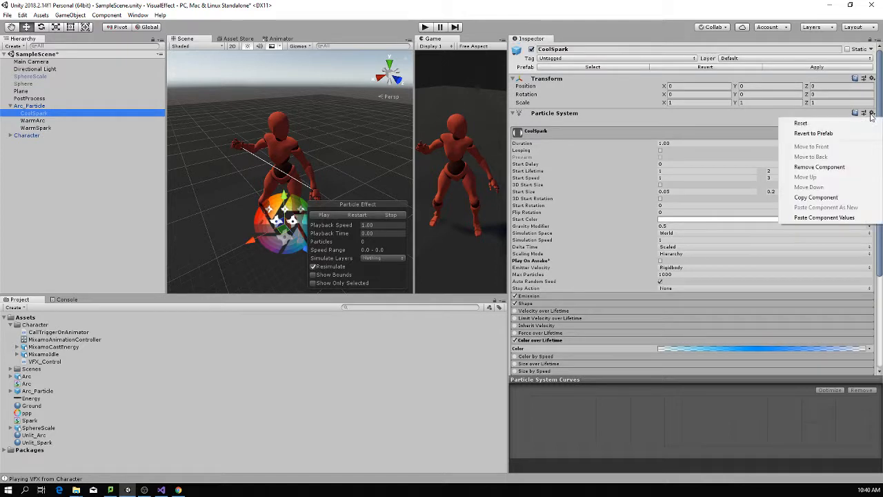
left_click(815, 198)
left_click(35, 128)
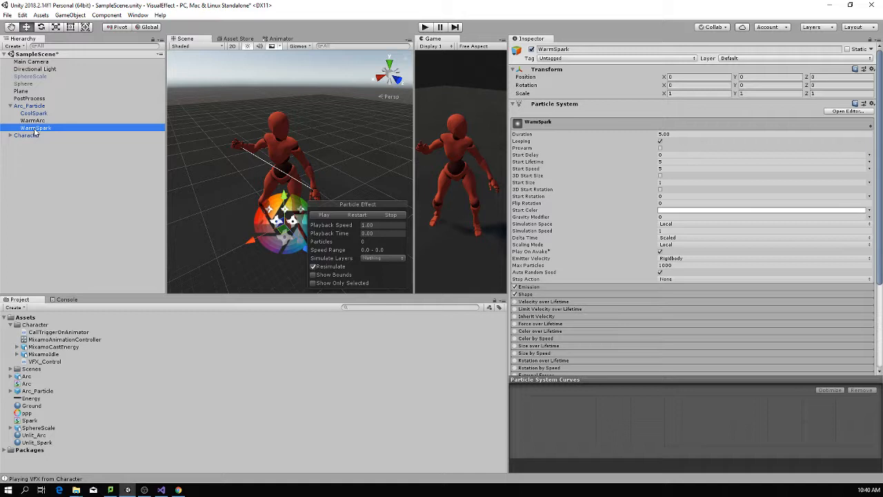
left_click(872, 104)
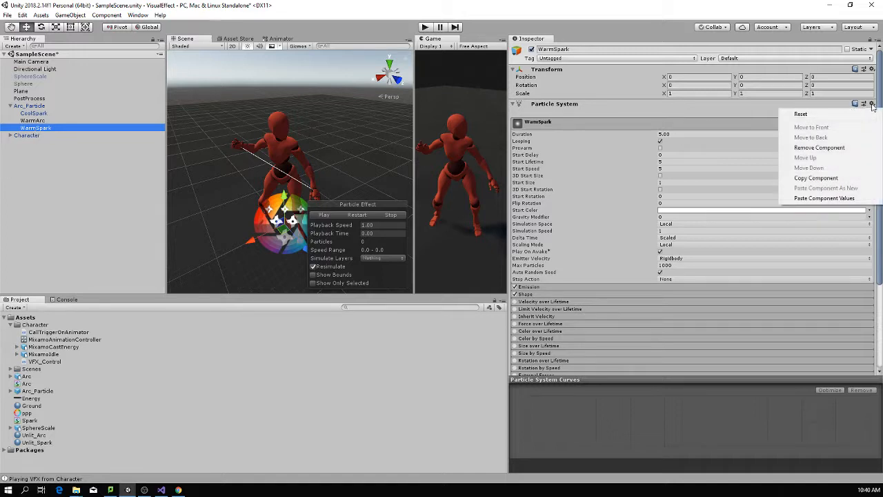
left_click(845, 197)
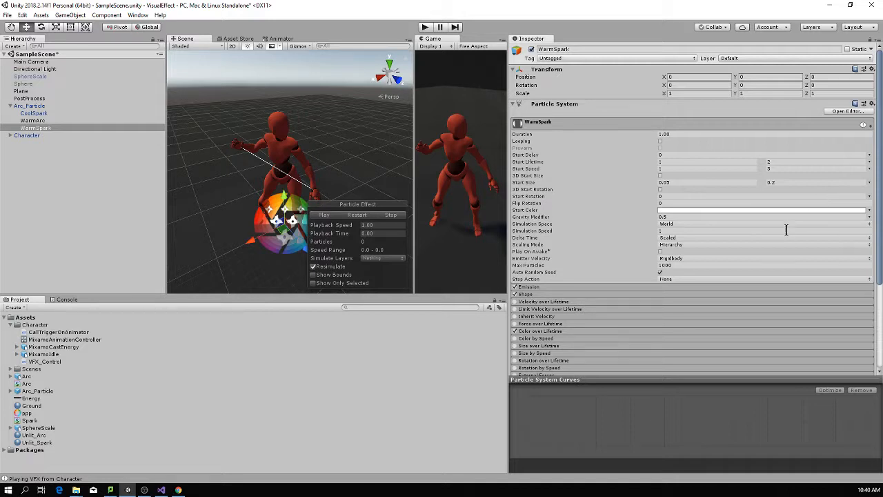
- Apply the saved yellow-orange-red gradient preset to WarmSpark's Color over Lifetime, and play-test the scene
scroll(588, 225, "down", 4)
left_click(558, 216)
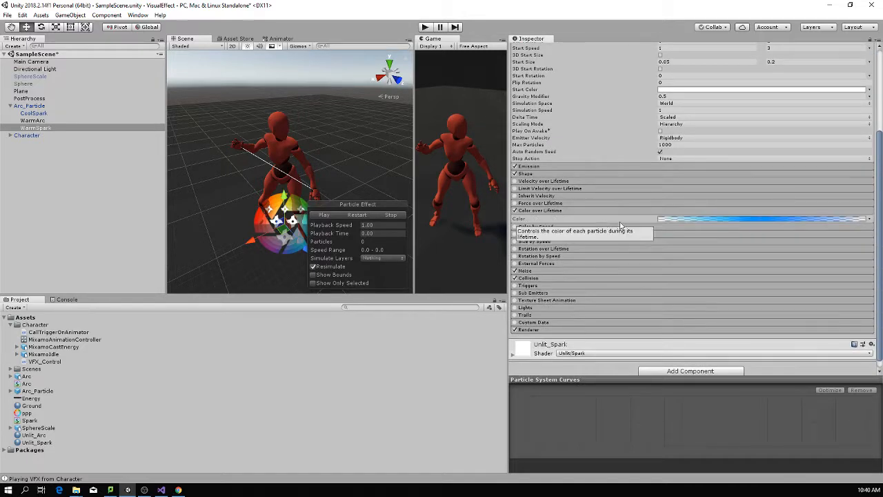
left_click(754, 222)
left_click(257, 216)
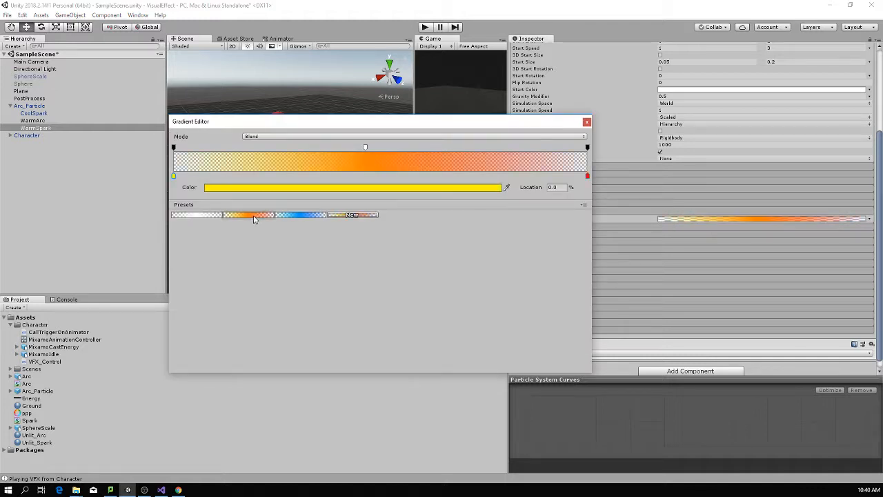
left_click(587, 122)
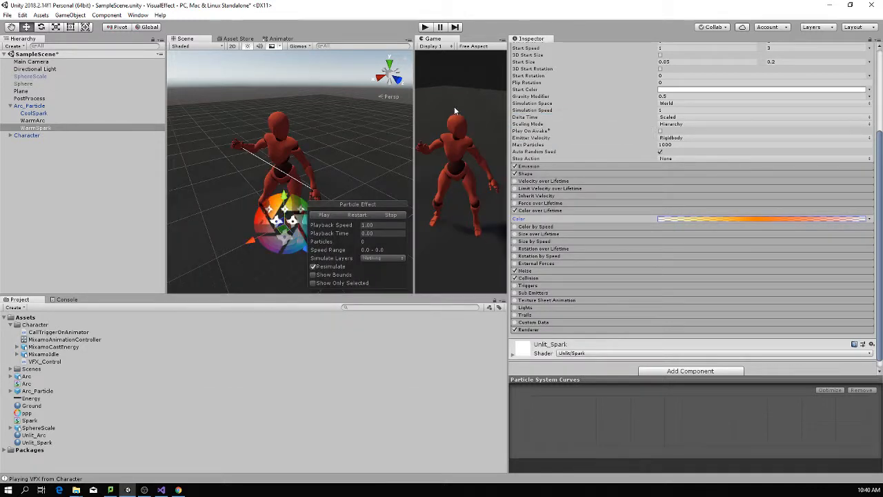
key("ctrl+p")
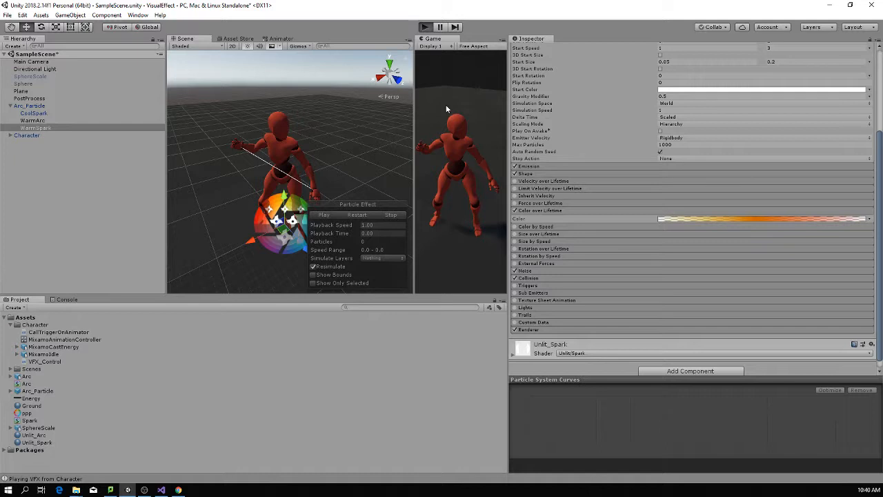
left_click(425, 26)
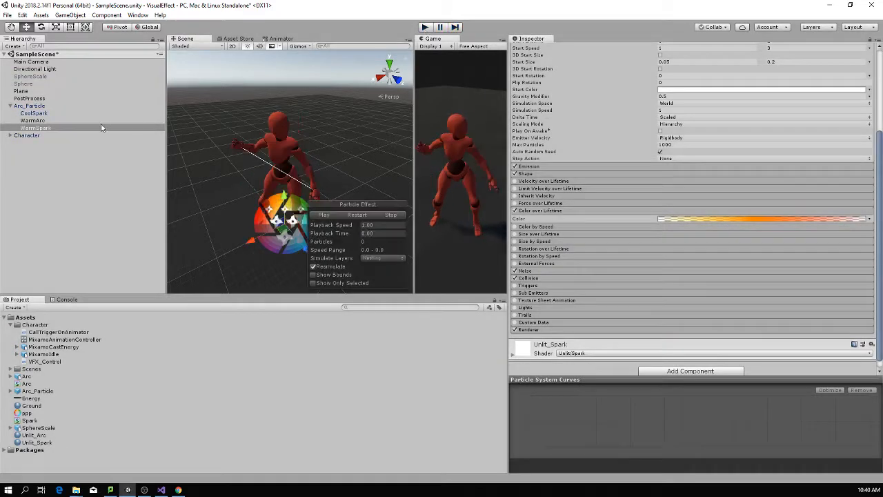
- Set WarmSpark's Start Delay to 0.7 and its Duration to 2
scroll(698, 141, "up", 5)
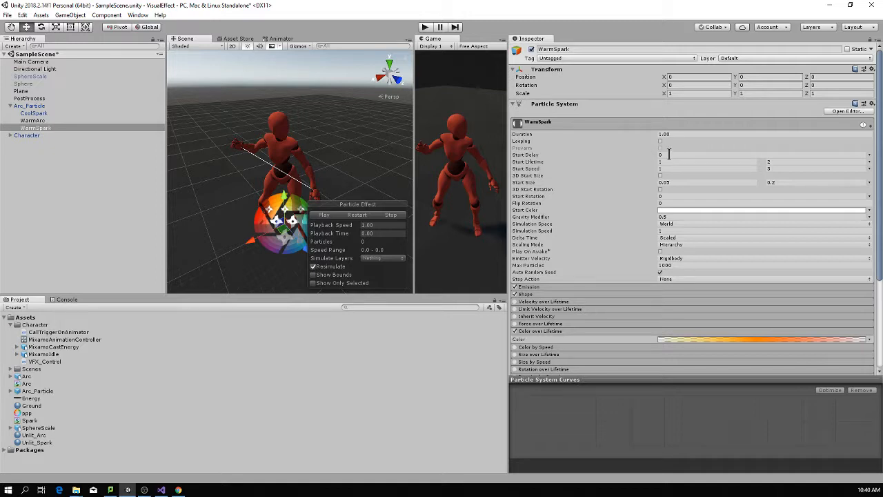
left_click(668, 155)
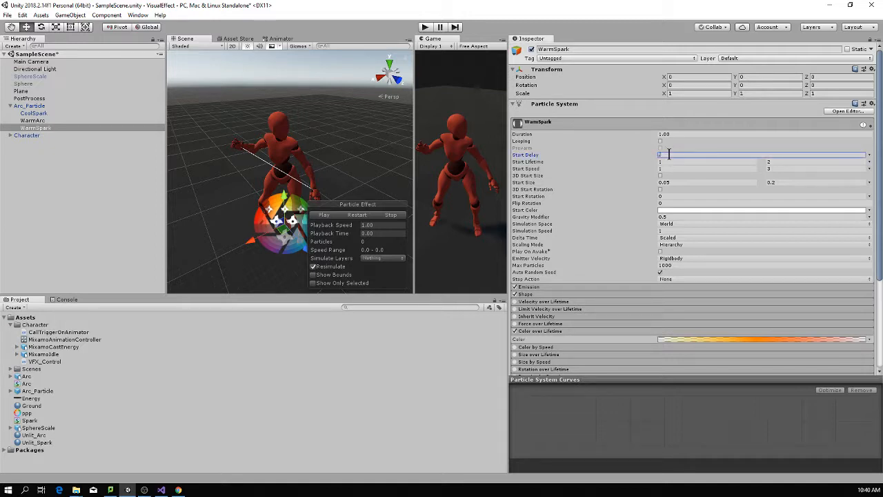
type("0.7")
left_click(681, 134)
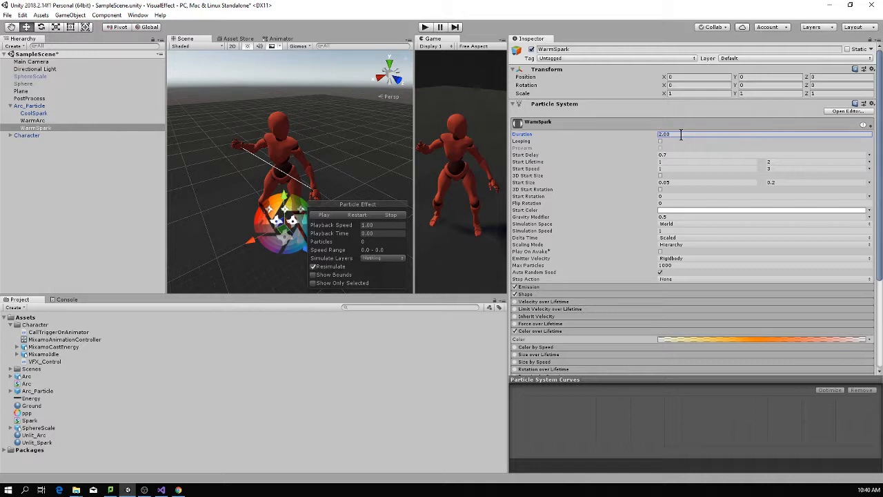
- Play-test the scene with the Game view widened to examine the timing of the warm sparks
left_click(427, 26)
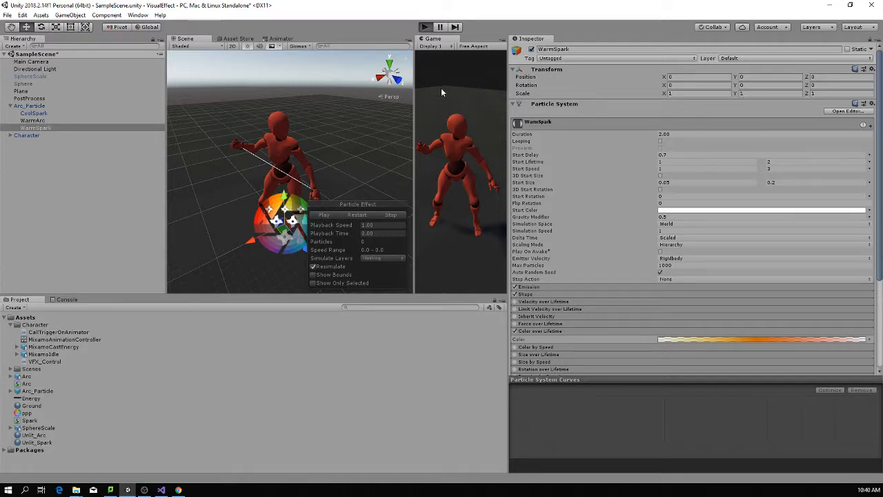
left_click_drag(414, 115, 260, 119)
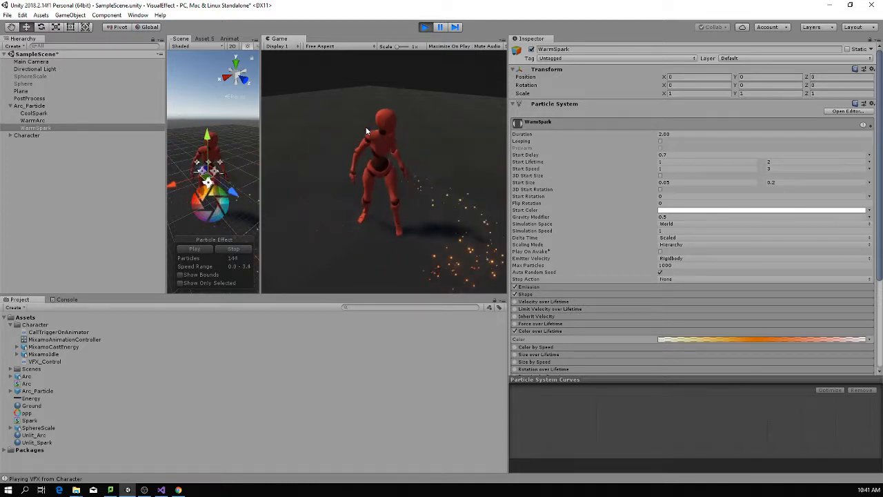
left_click(425, 27)
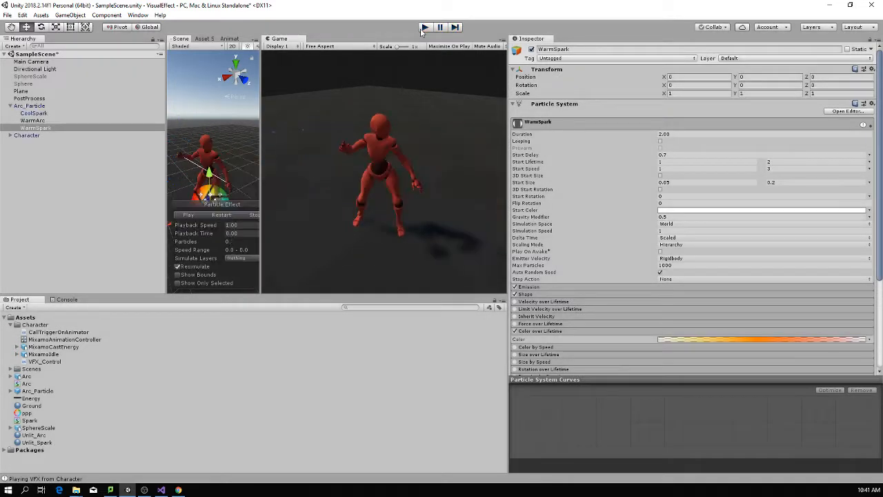
- Set WarmSpark's Duration to 1, and play-test the scene
left_click(682, 134)
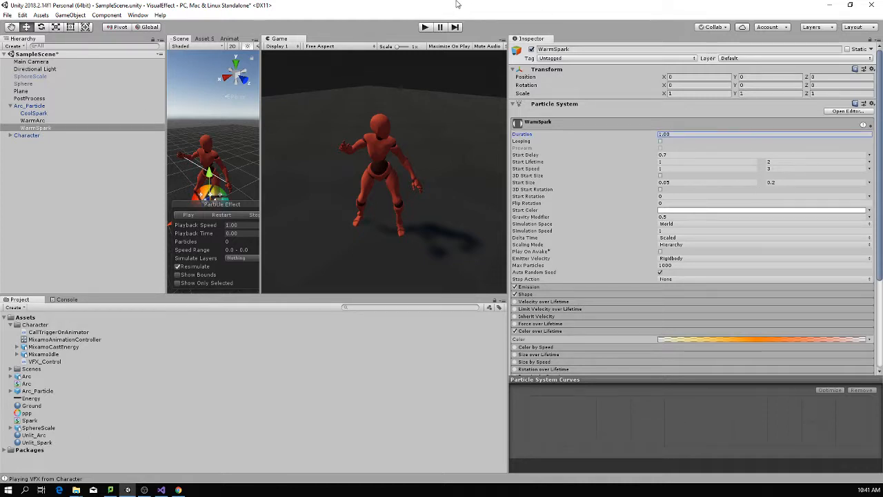
left_click(425, 28)
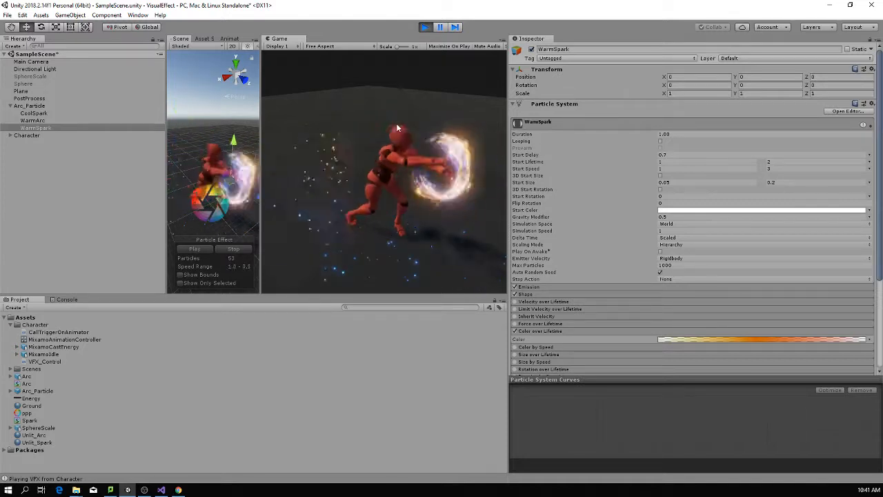
left_click(426, 28)
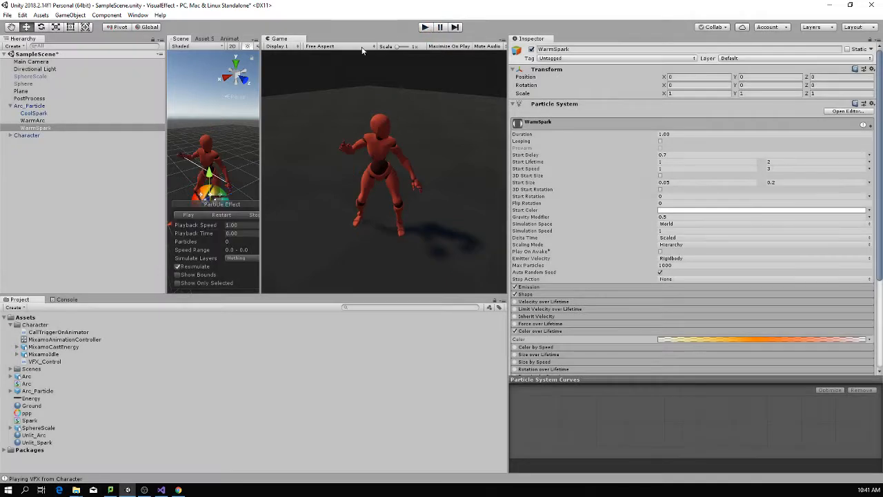
- Rename the Arc_Particle parent object in the scene hierarchy as EnergyEffect
left_click(62, 112)
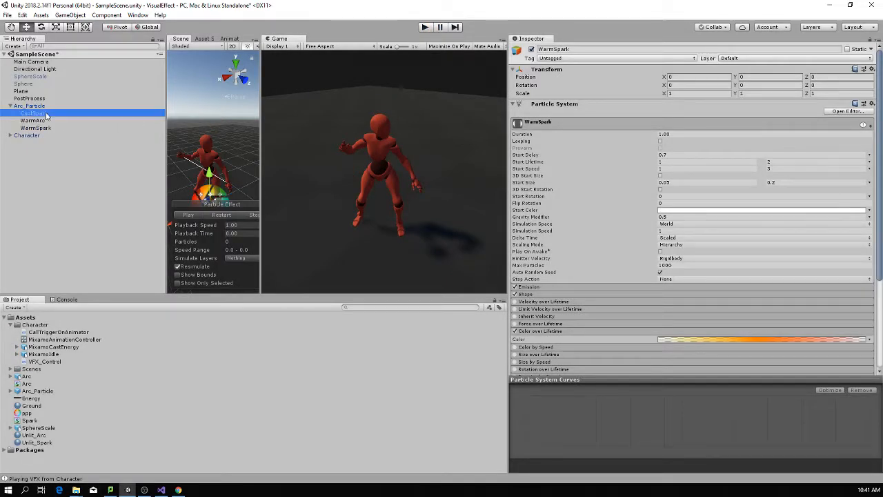
left_click(36, 107)
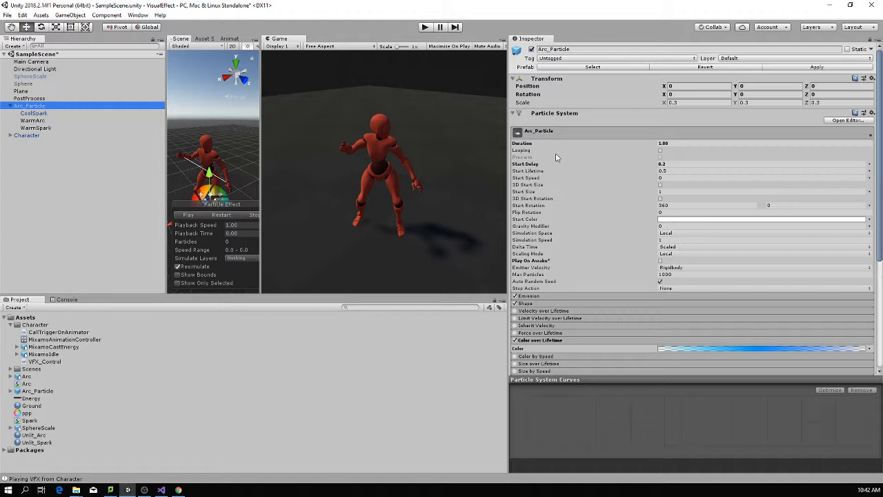
scroll(661, 194, "down", 3)
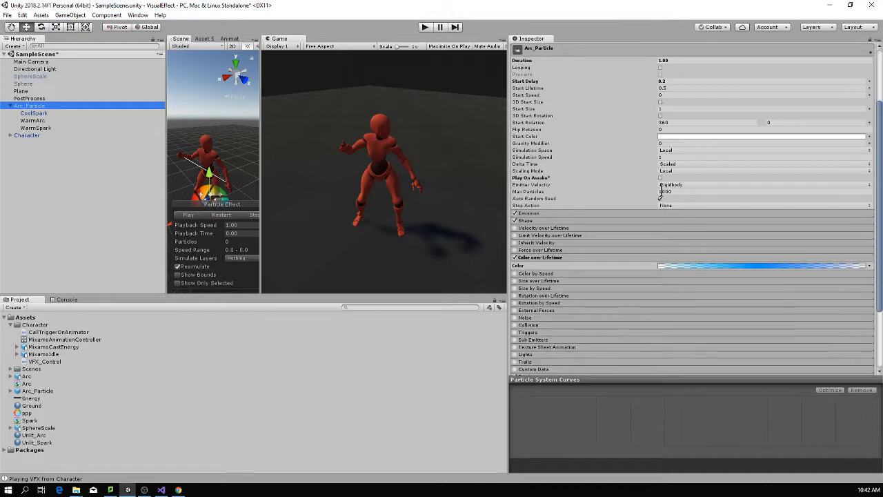
scroll(661, 192, "down", 3)
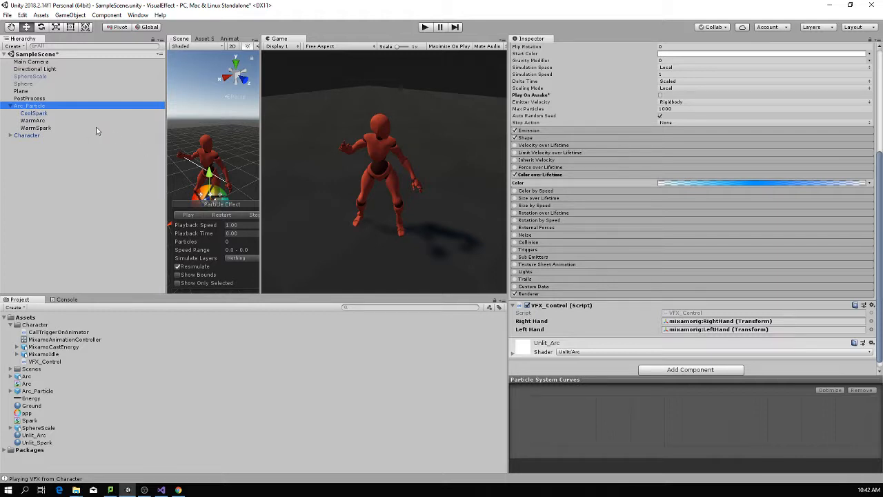
right_click(33, 109)
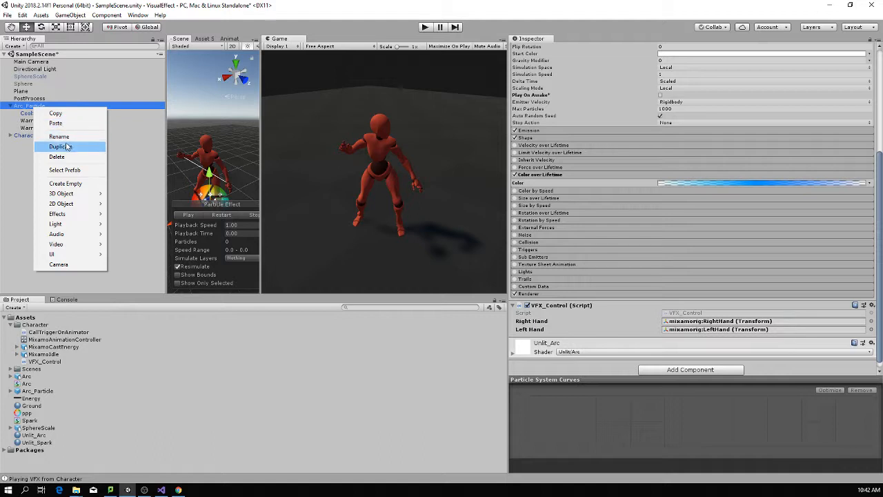
left_click(67, 137)
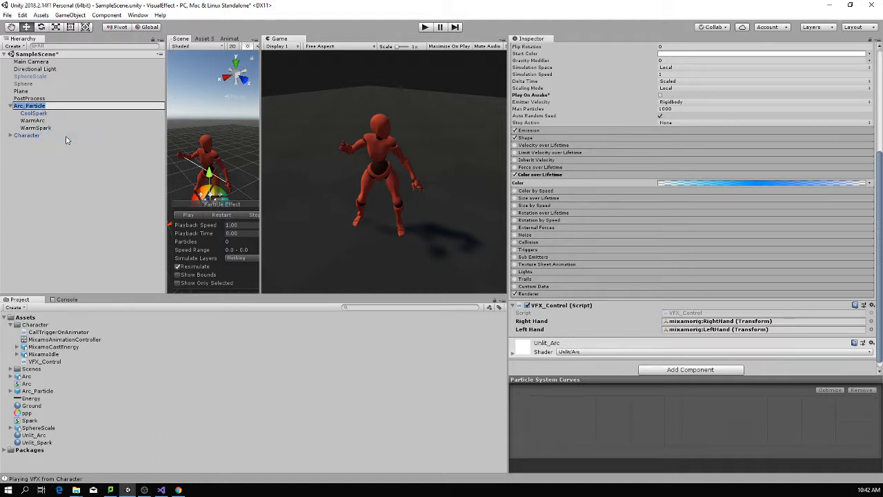
type("EnergyEffect")
key("Return")
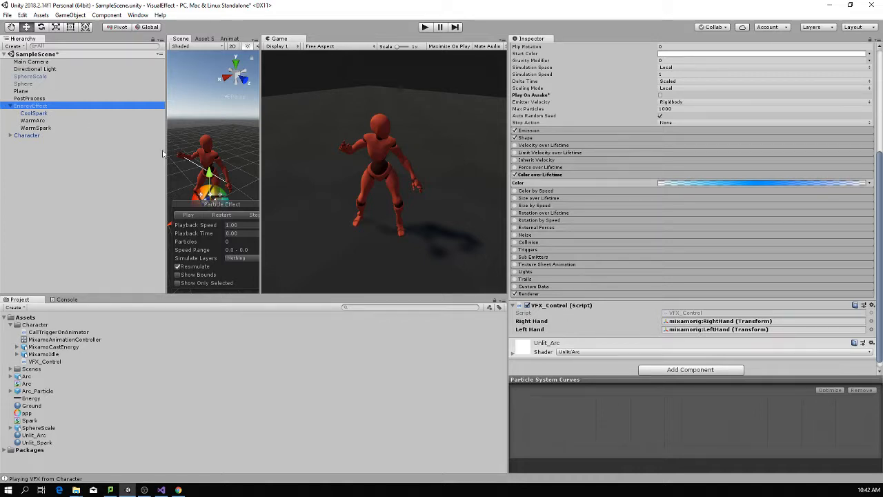
- Play-test the scene to review the complete EnergyEffect with its blue and warm arcs and sparks
left_click(219, 214)
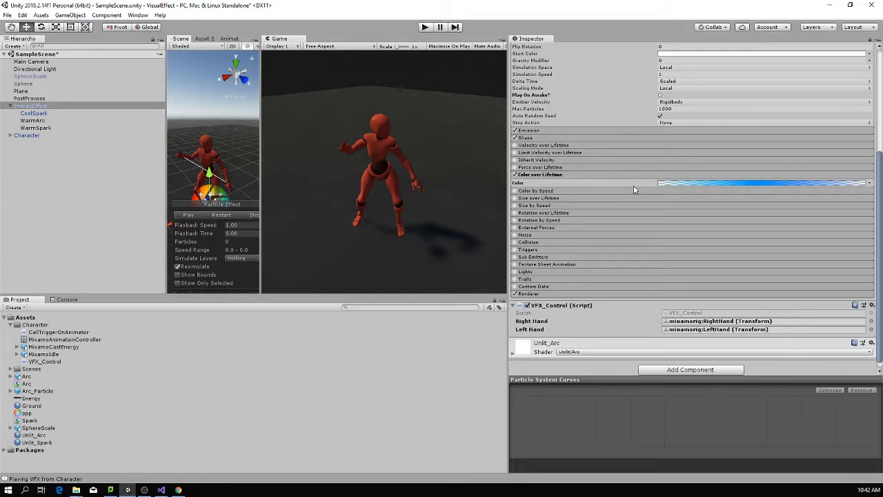
left_click(425, 27)
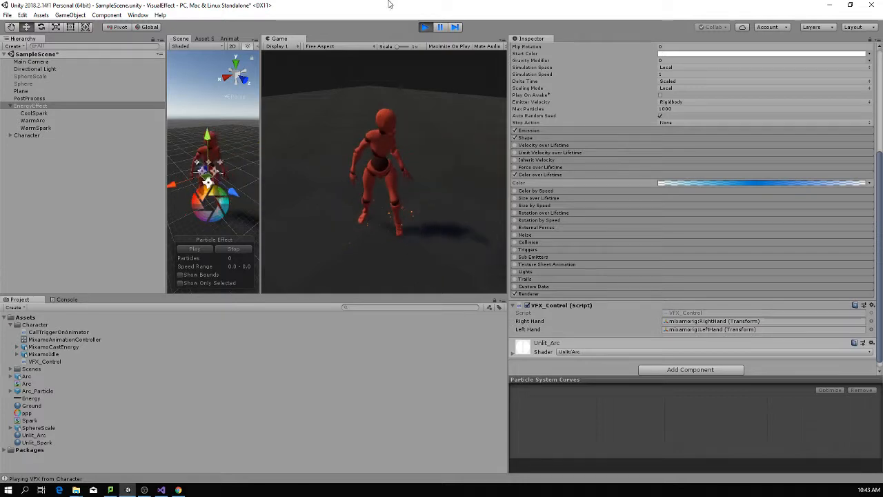
left_click(423, 27)
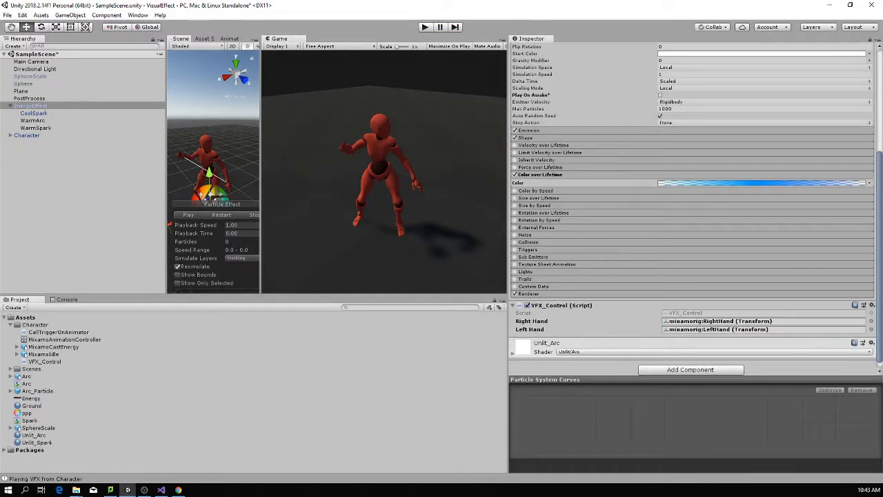
- Launch Autodesk Maya 2018 with an empty scene
left_click(8, 490)
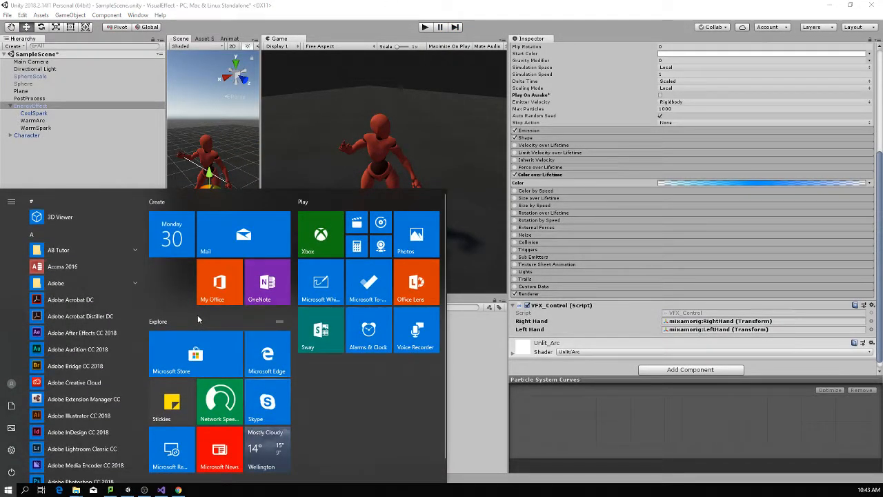
type("may")
left_click(105, 246)
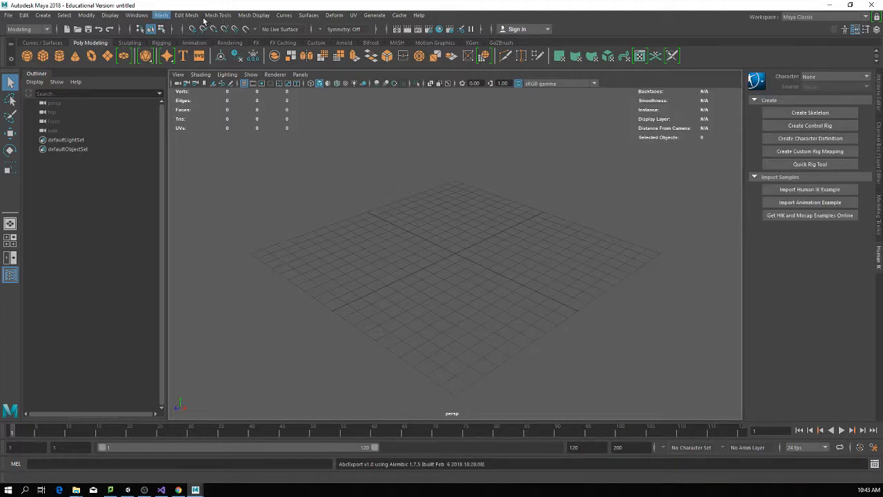
- Check the up axis and the linear, angular and time working units in the general application preferences
left_click(168, 15)
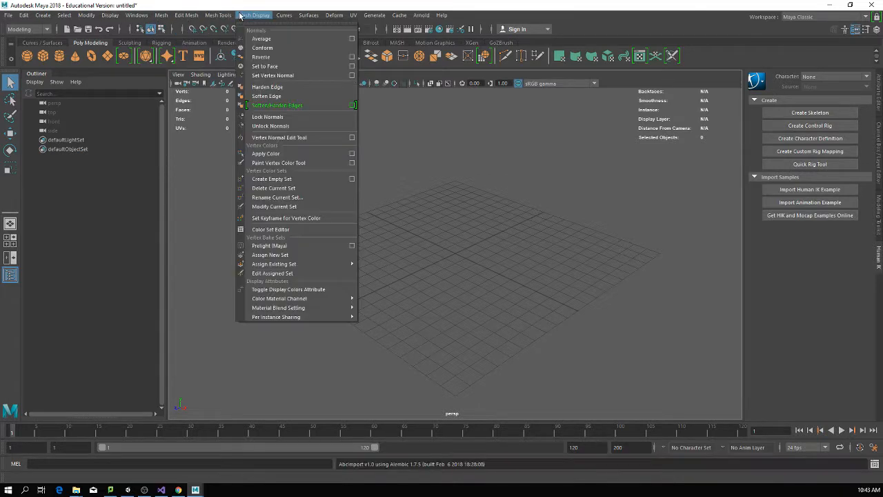
left_click(873, 451)
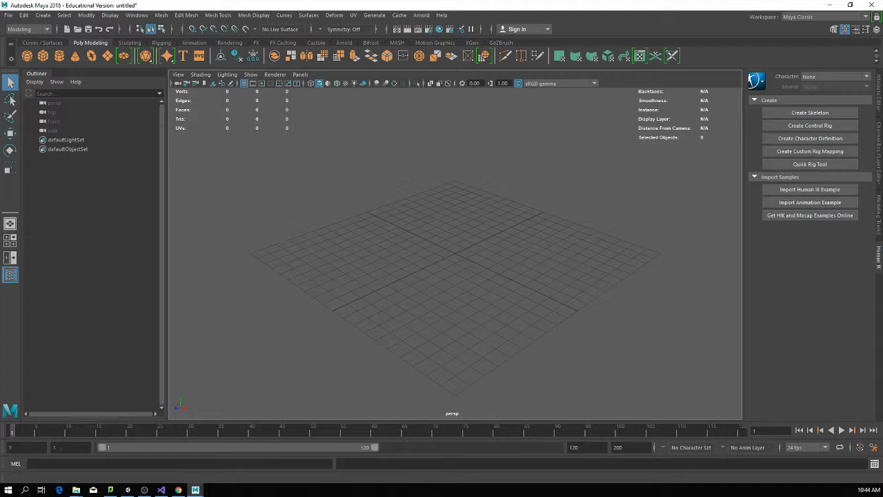
left_click(874, 452)
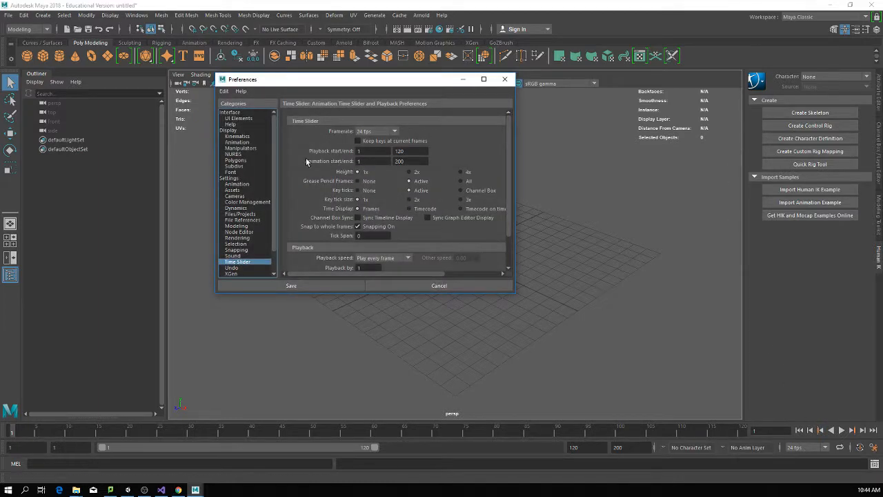
left_click(232, 178)
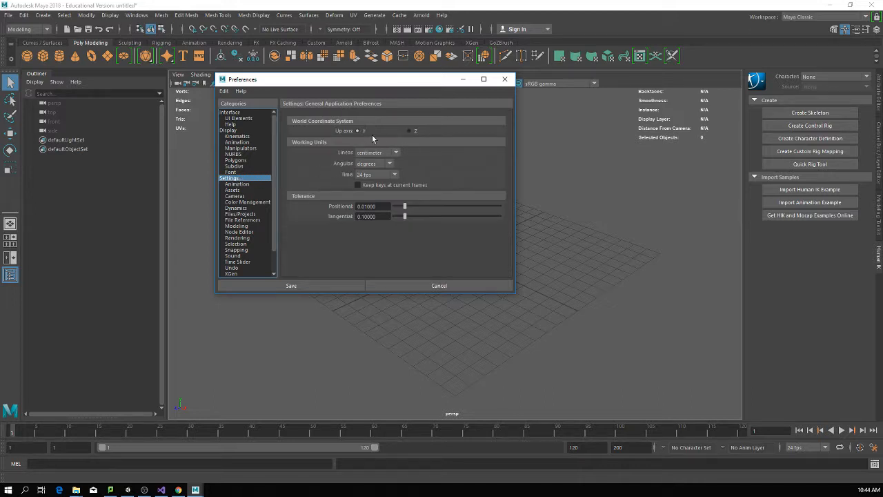
left_click(502, 82)
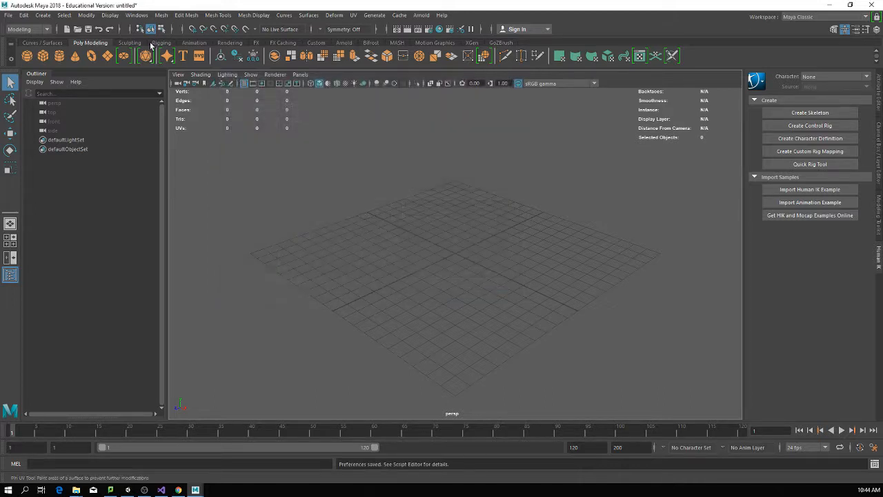
- Check the grid's length and width, line spacing and subdivisions in the grid options
left_click(162, 16)
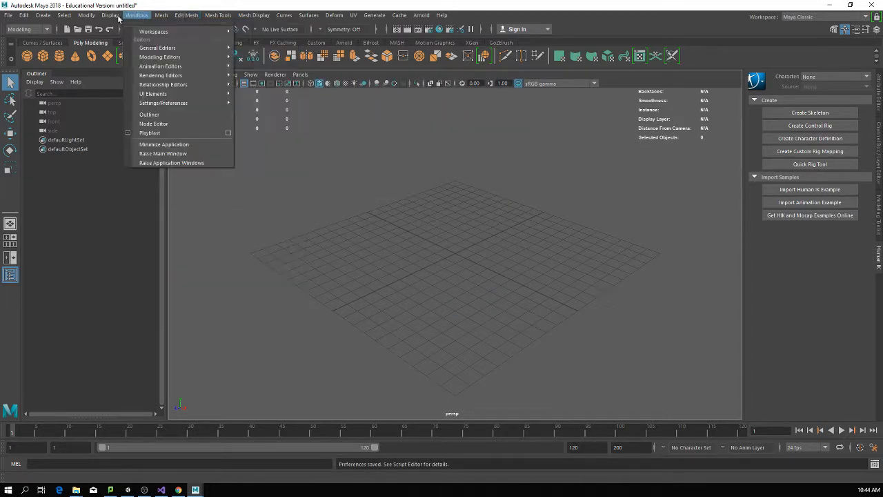
mouse_move(110, 15)
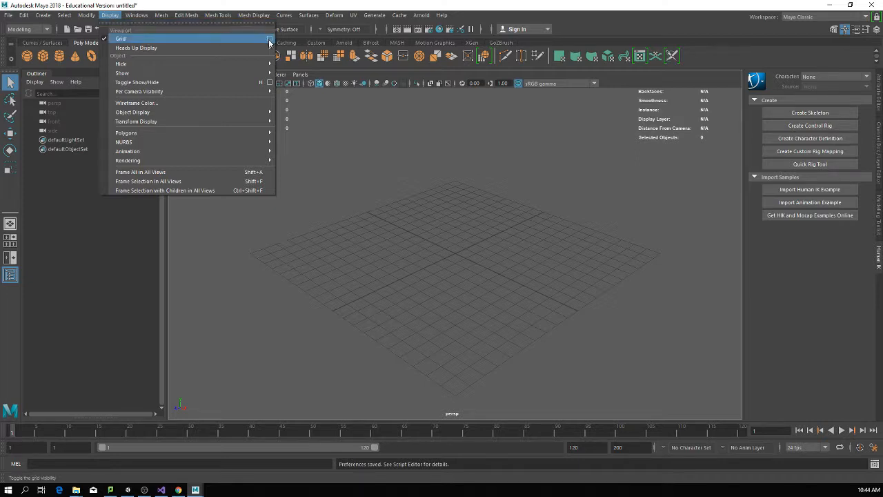
left_click(270, 43)
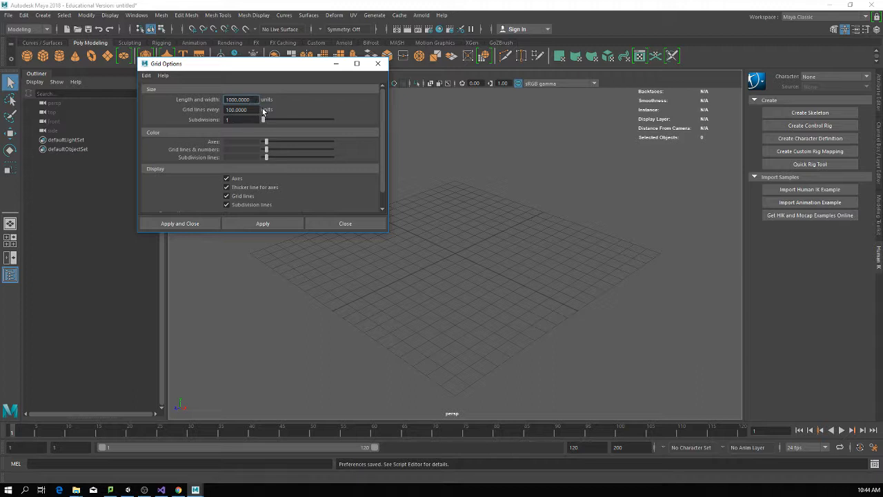
left_click(377, 64)
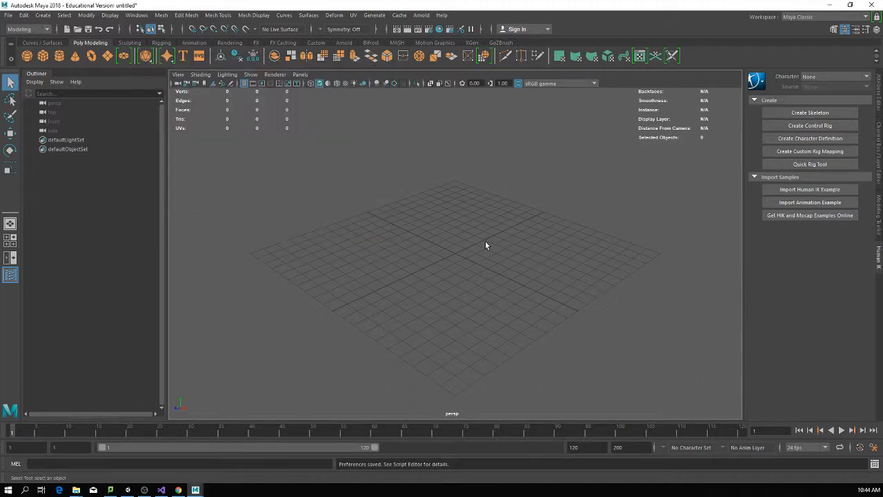
- Create a polygon plane at the origin and show its creation attributes
left_click(108, 56)
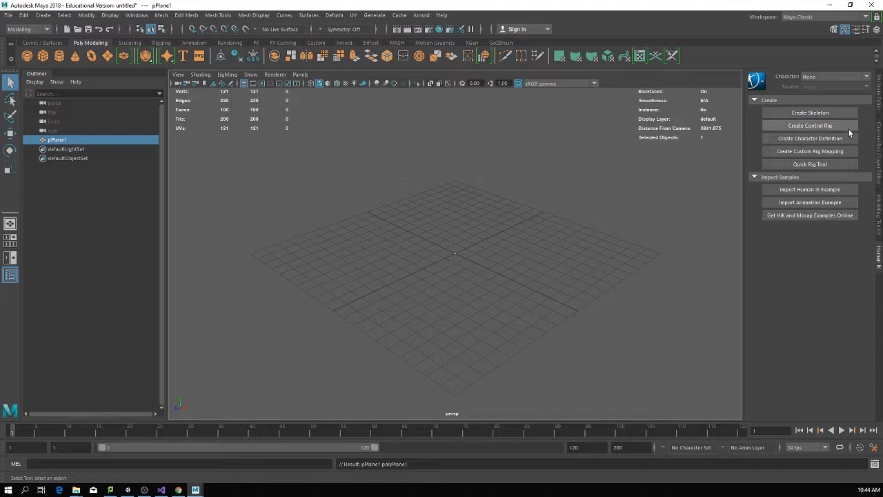
left_click(879, 100)
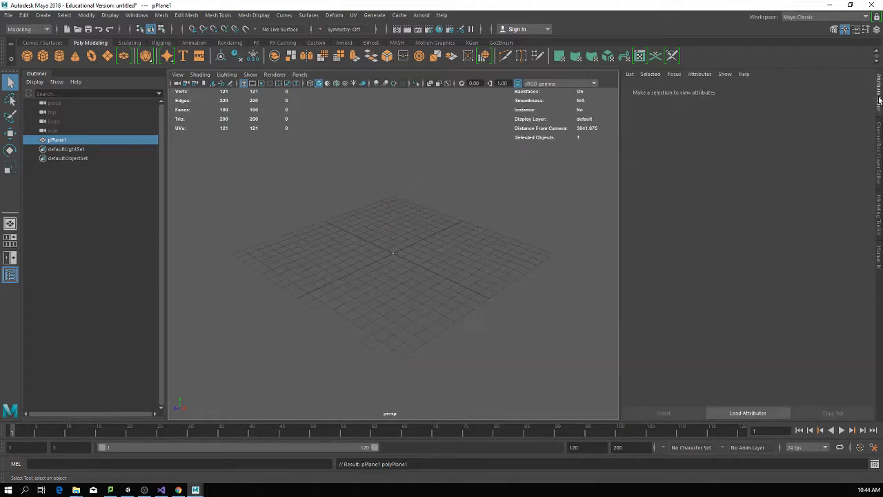
left_click(717, 92)
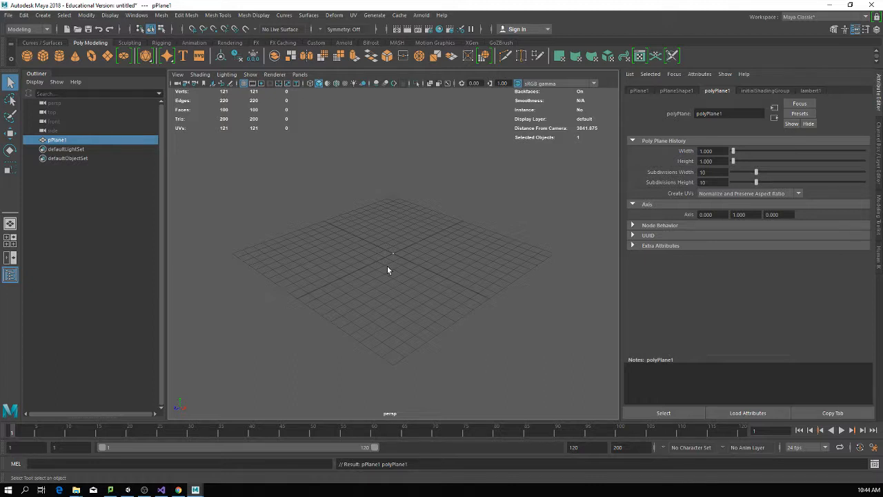
scroll(387, 265, "up", 5)
scroll(387, 270, "up", 5)
scroll(442, 229, "down", 3)
- Set the polygon plane's width and height to 100
left_click(643, 92)
left_click(681, 92)
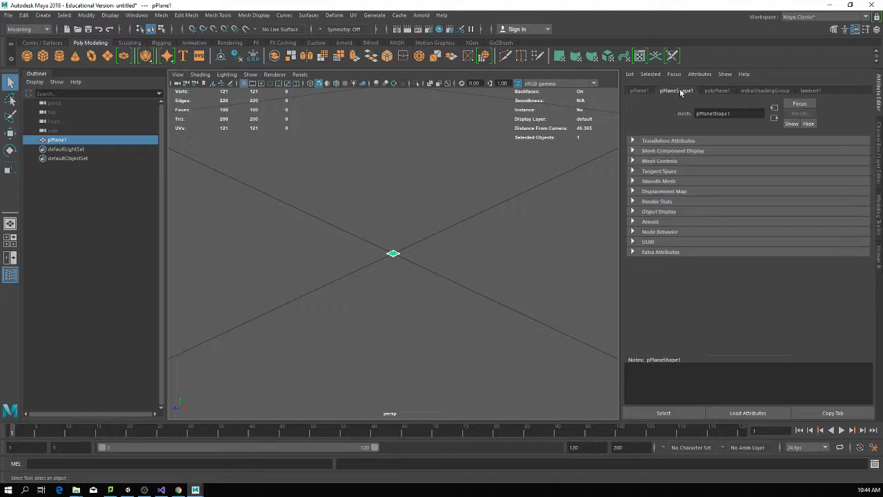
left_click(716, 92)
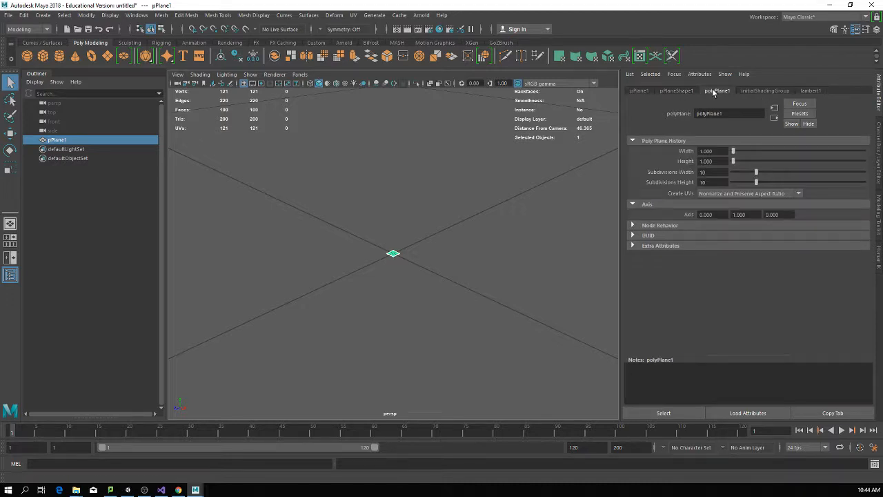
left_click_drag(721, 150, 677, 154)
type("100")
key("Tab")
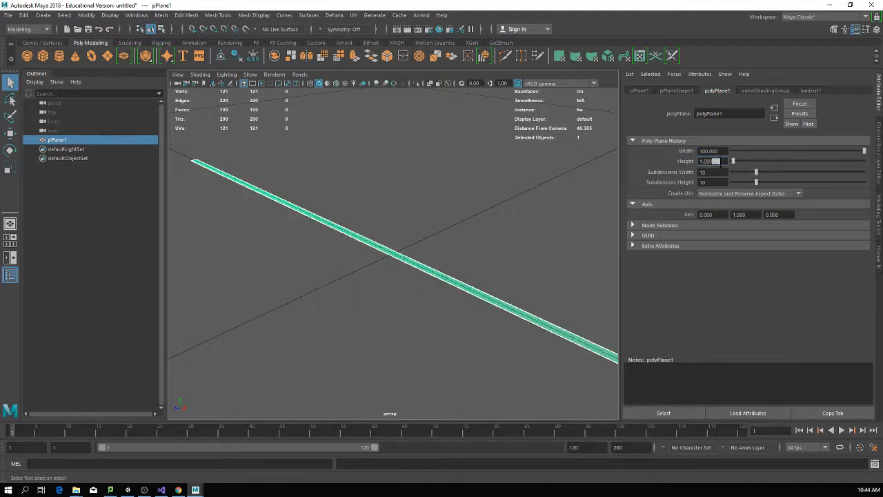
type("100")
key("Return")
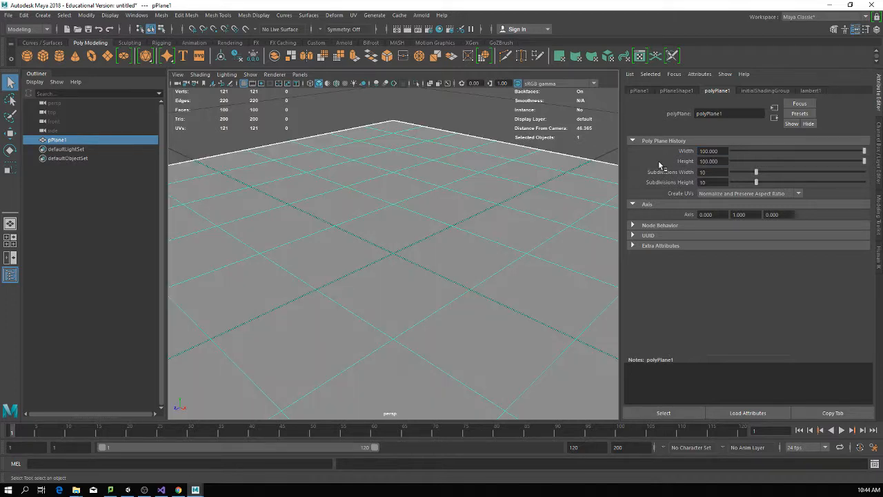
scroll(396, 248, "down", 8)
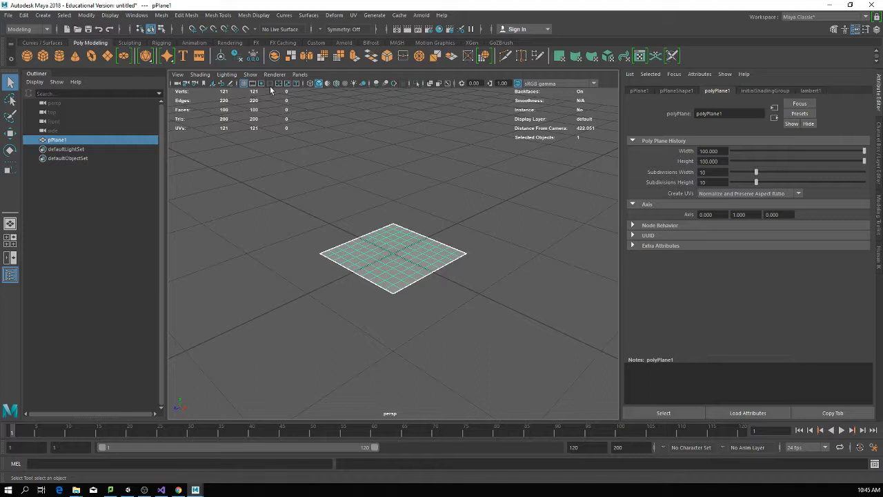
- Draw an S-shaped, four-point EP curve in the side view, starting at the grid-snapped origin and ending on the horizontal axis
left_click(54, 43)
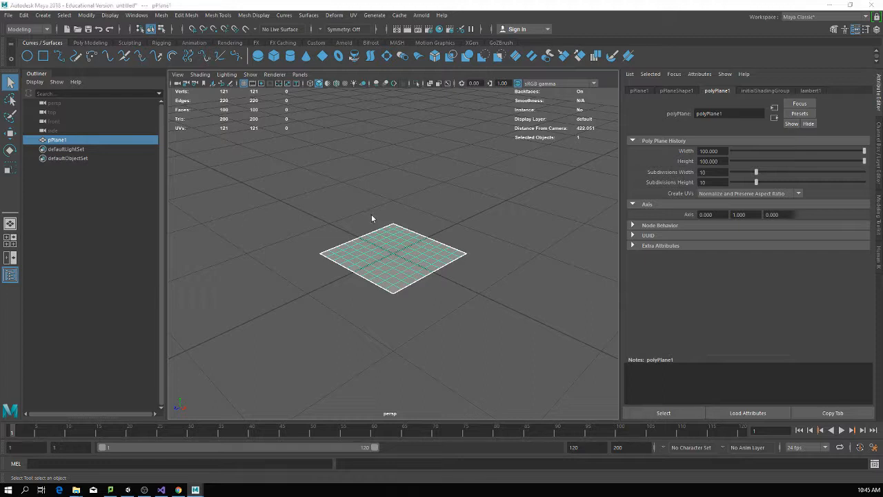
key("space")
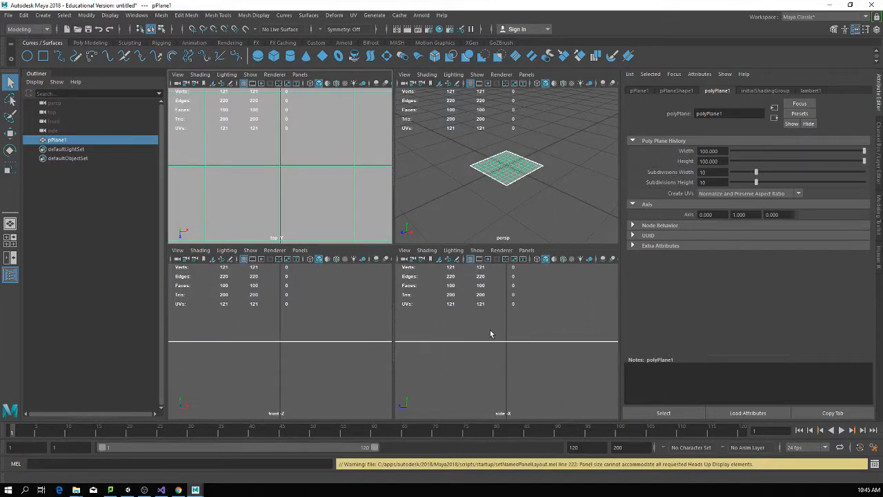
scroll(523, 333, "down", 3)
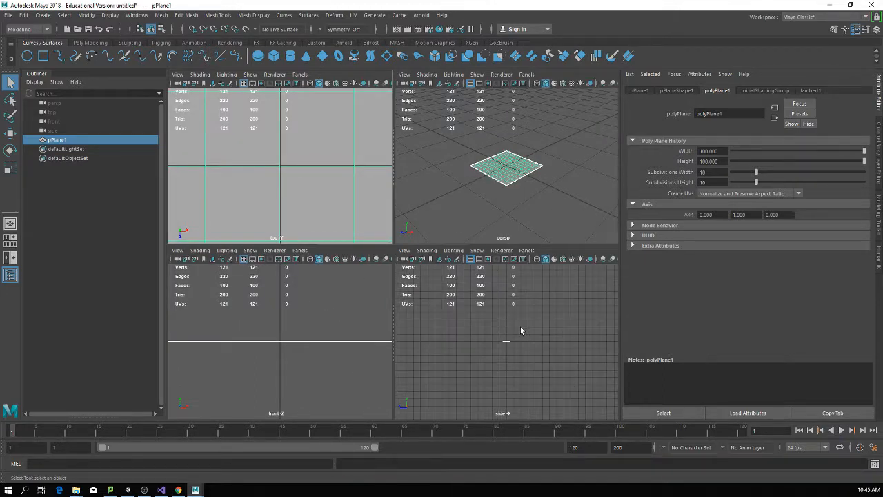
scroll(519, 330, "up", 3)
key("space")
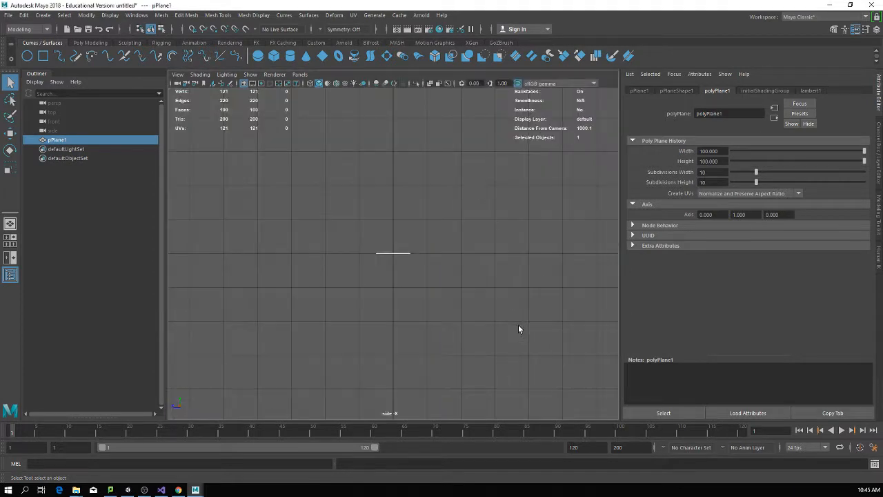
key("x")
left_click(59, 59)
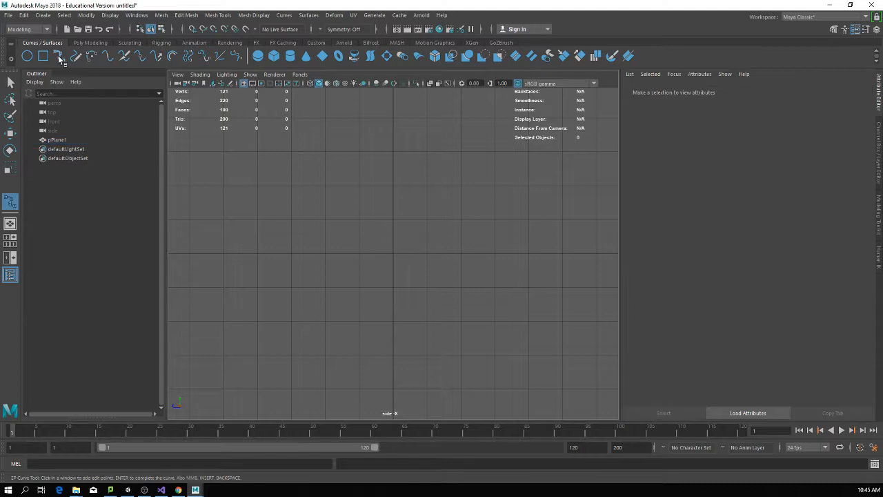
key("x")
left_click(392, 252)
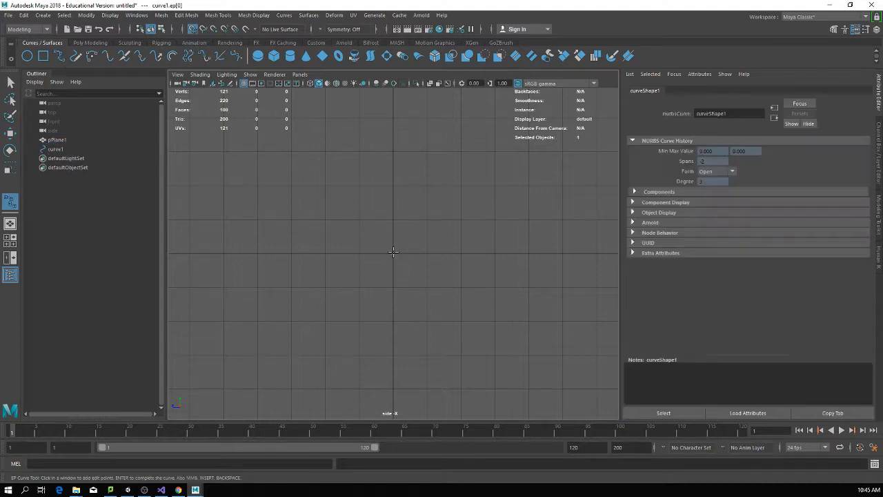
left_click(469, 196)
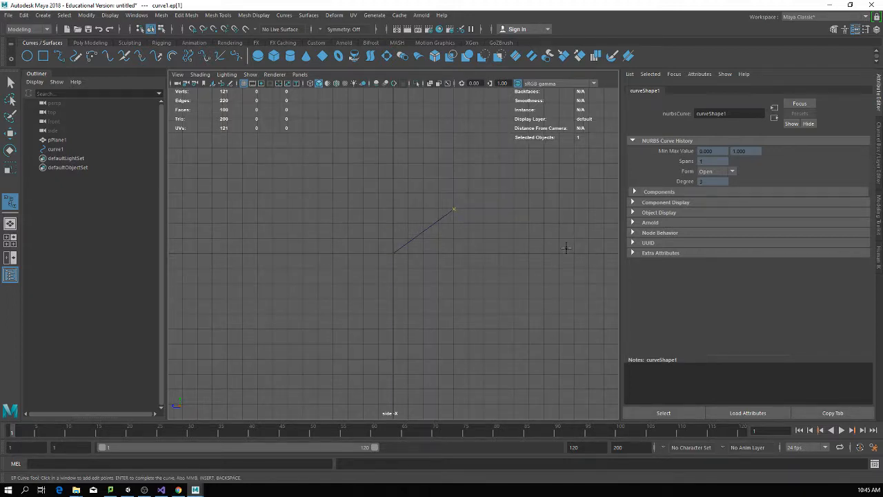
left_click(576, 268)
left_click(564, 254)
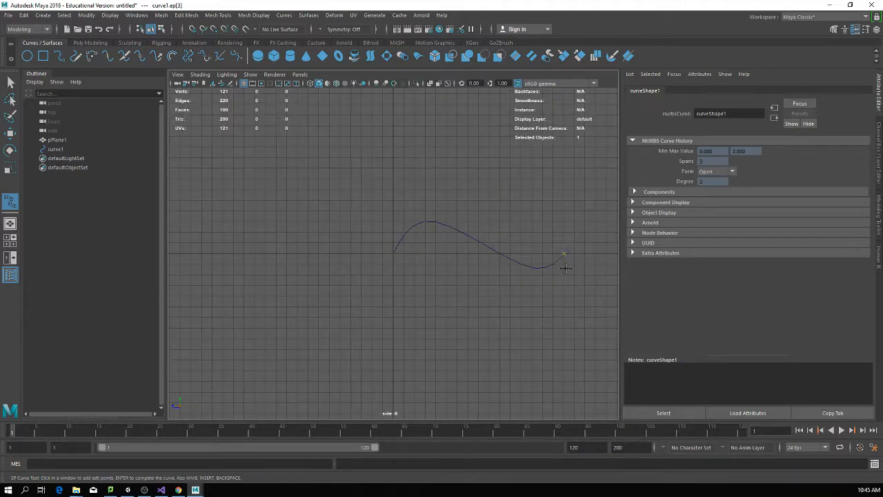
key("Return")
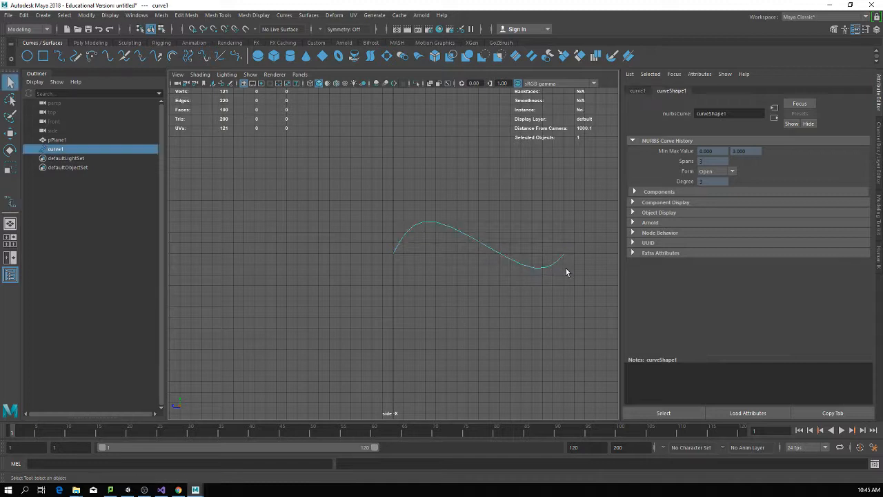
- Select the plane and the curve in the perspective view, and apply a Curve Warp deformer to them
key("space")
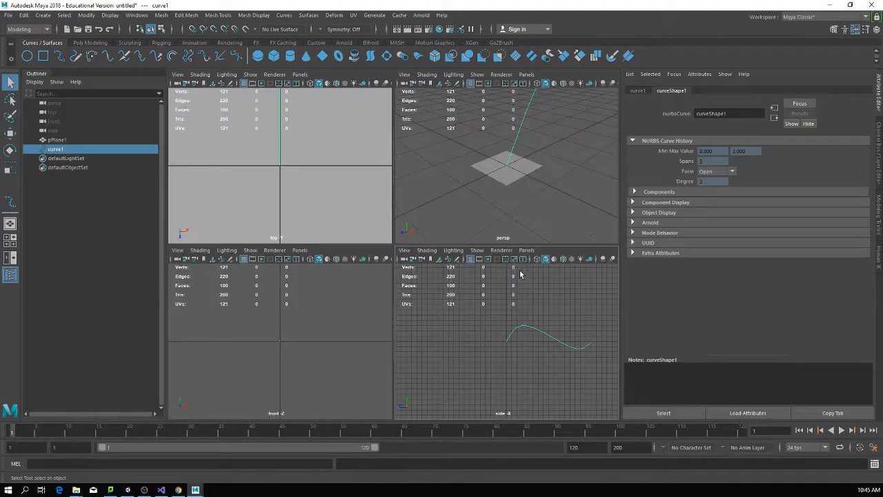
scroll(510, 165, "down", 5)
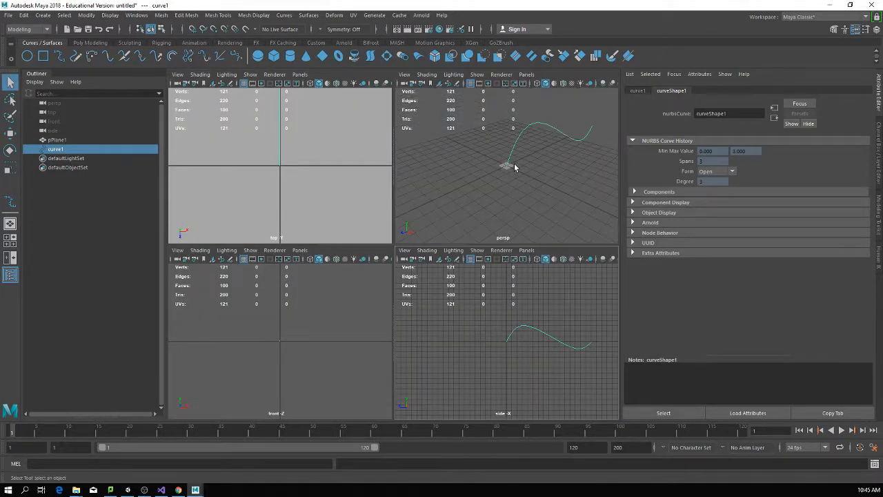
left_click_drag(514, 167, 515, 167, "alt")
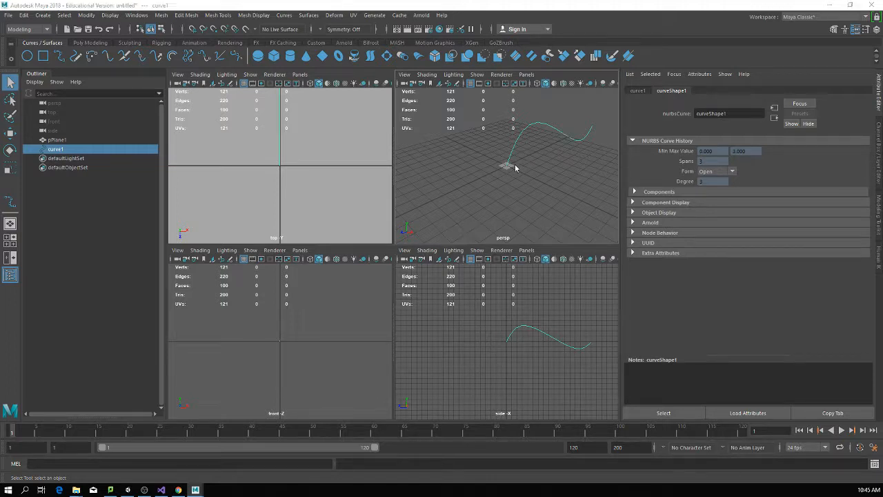
key("space")
left_click(419, 254)
scroll(444, 208, "down", 3)
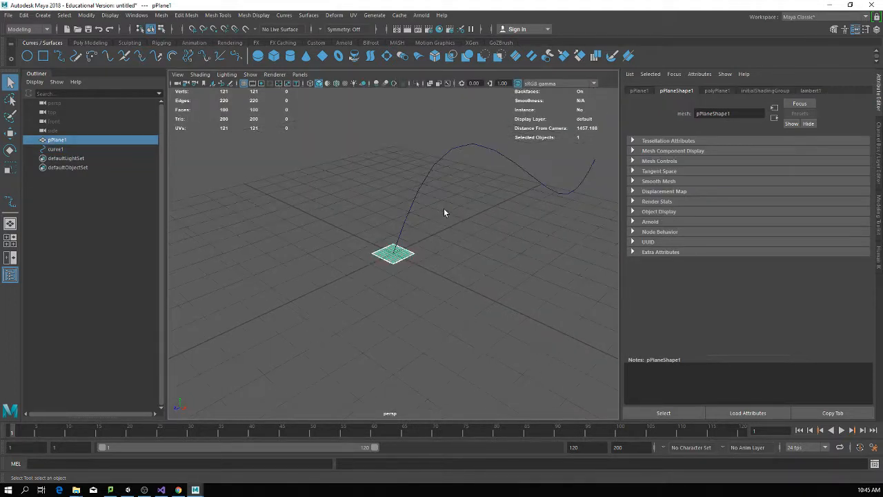
left_click(436, 168, "shift")
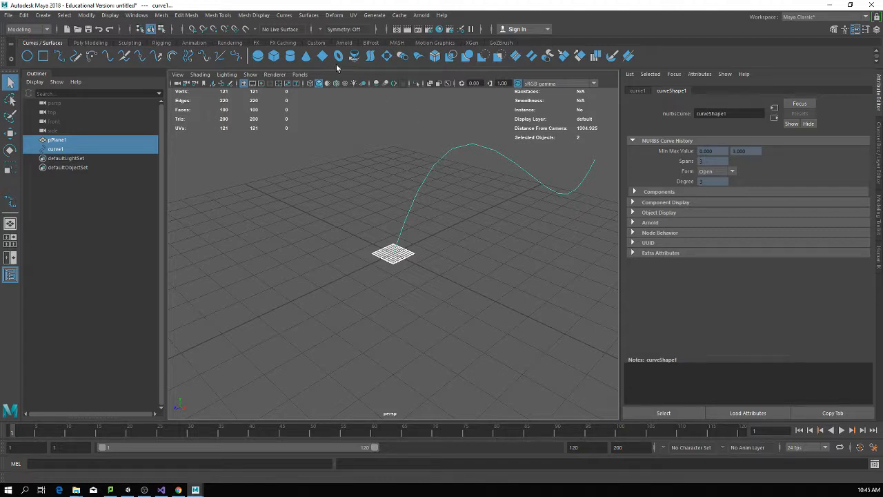
left_click(334, 15)
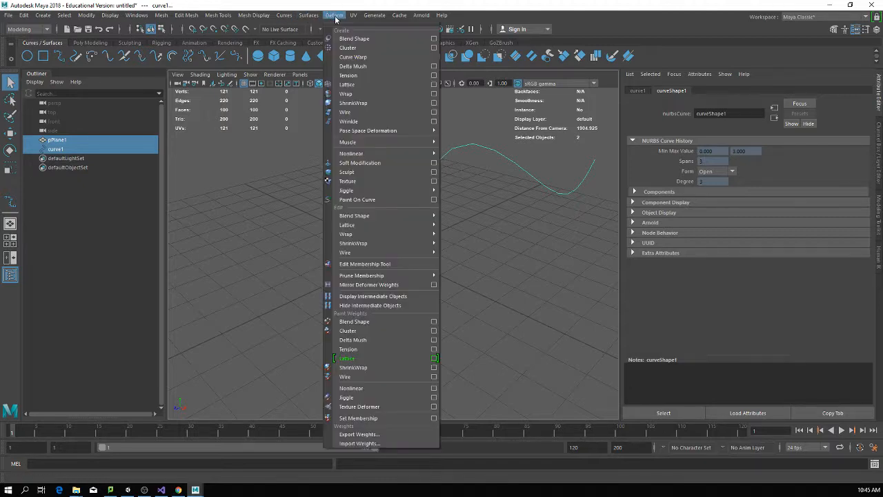
left_click(353, 58)
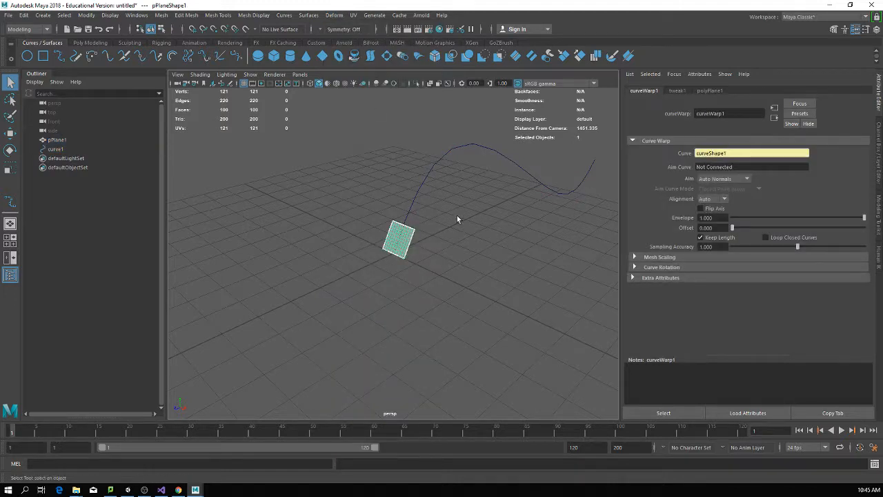
mouse_move(454, 219)
left_mouse_down("alt")
mouse_move(388, 203)
mouse_move(371, 182)
mouse_move(428, 200)
mouse_move(449, 232)
left_mouse_up("alt")
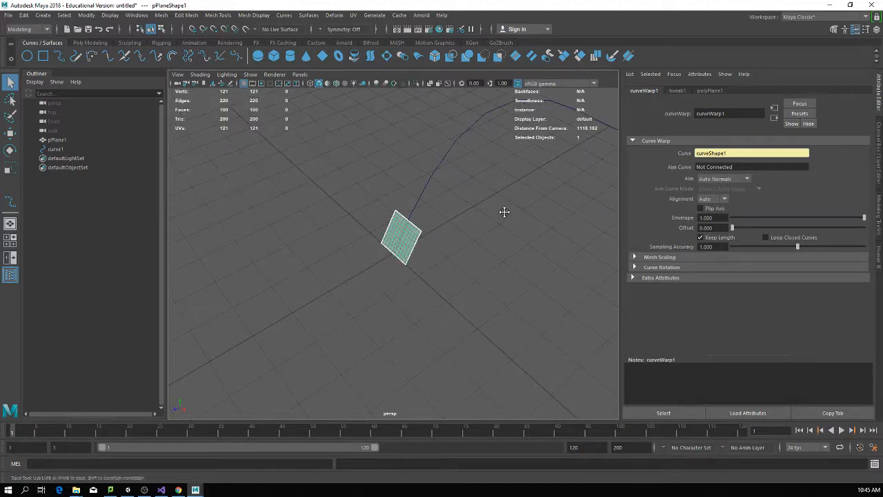
middle_click_drag(504, 211, 392, 265, "alt")
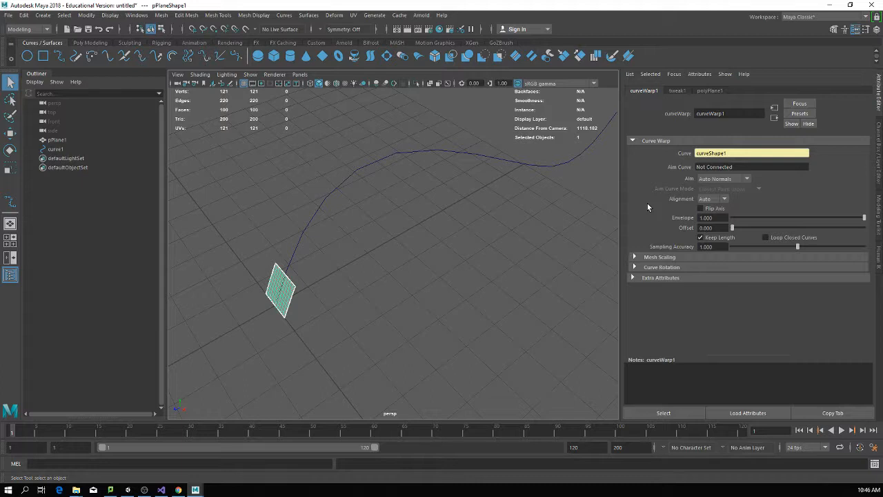
- Turn off Keep Length on the Curve Warp deformer so the plane stretches along the whole curve
left_click(700, 238)
scroll(483, 196, "down", 3)
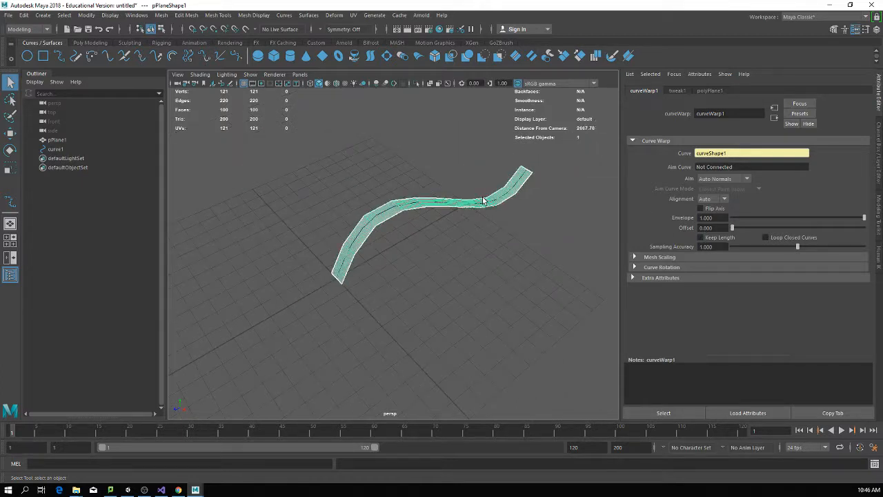
scroll(483, 197, "up", 3)
left_click_drag(483, 202, 512, 213, "alt")
scroll(482, 211, "up", 3)
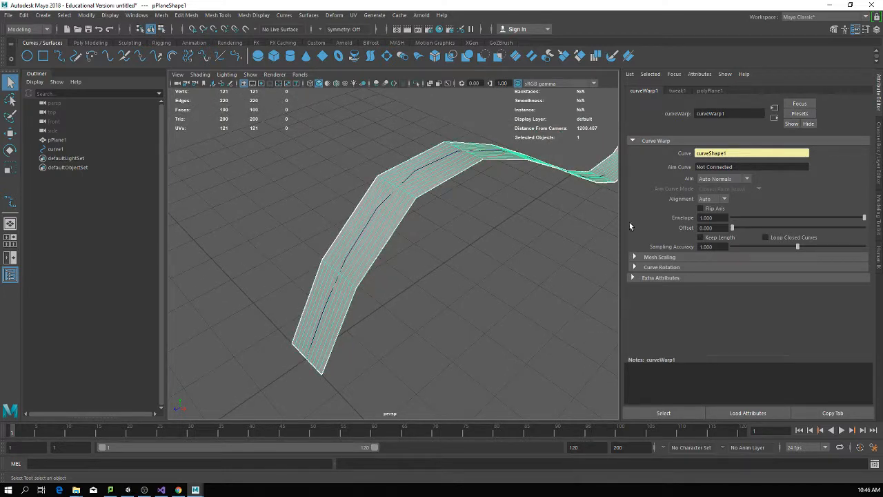
- Select the warped plane, display the UV Editor's checker map on it, and move the UV Editor clear of the viewport
left_click(57, 141)
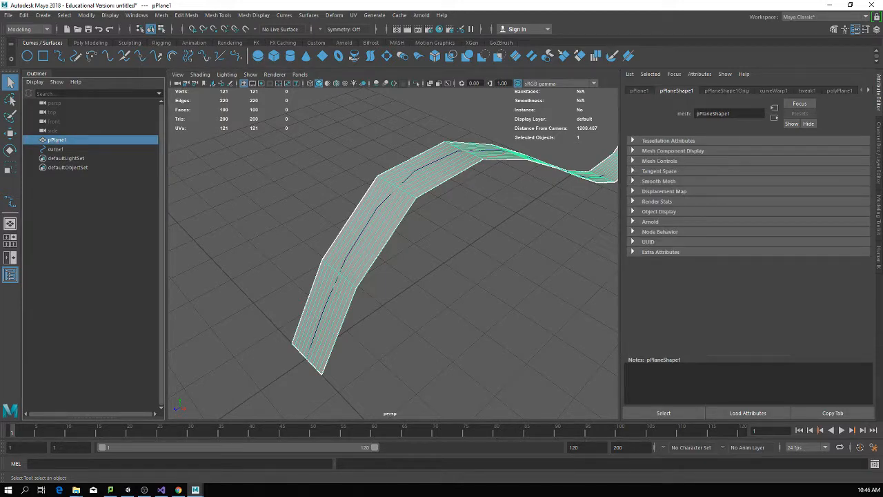
left_click_drag(882, 60, 98, 117)
left_click(663, 143)
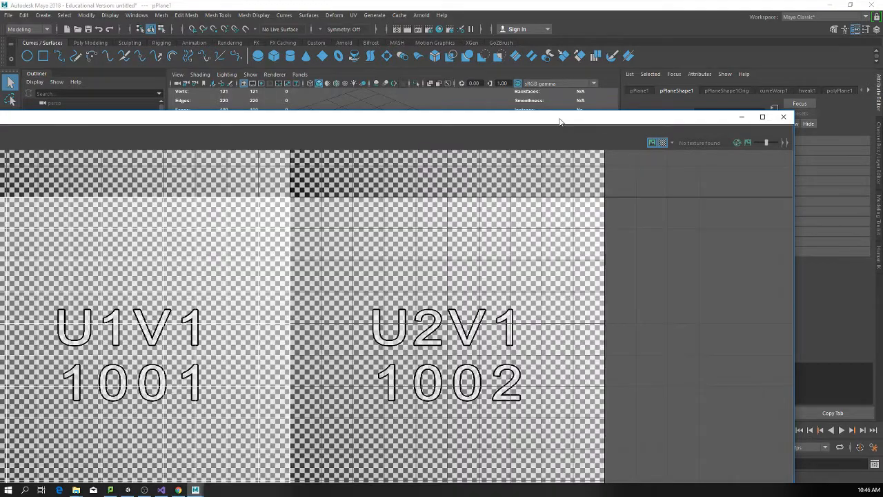
left_click_drag(562, 119, 830, 274)
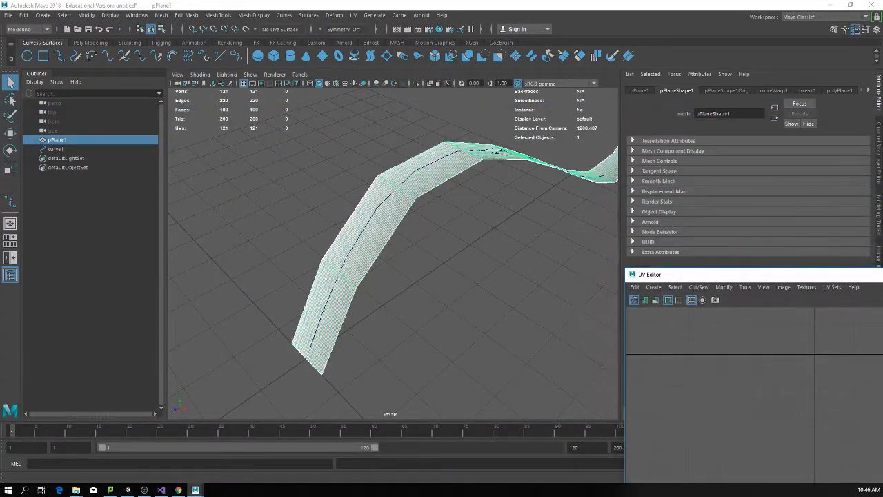
- Examine the checker pattern along the warped plane's surface from several angles
scroll(477, 194, "up", 10)
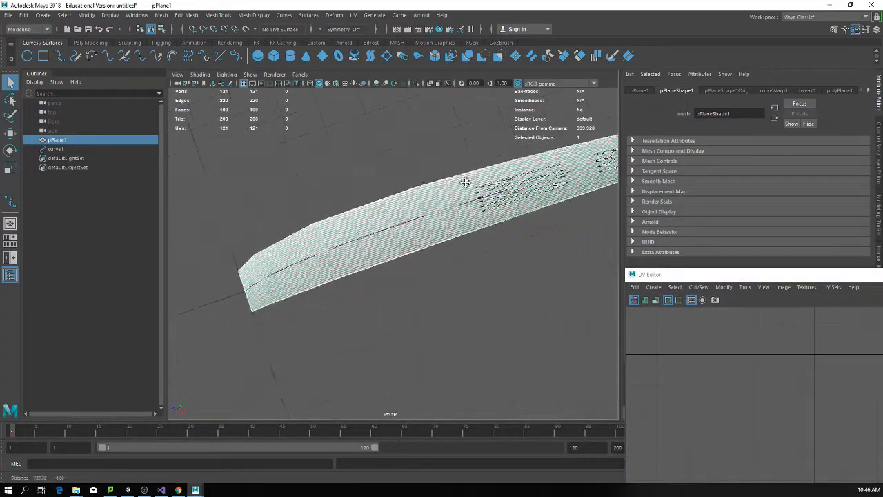
middle_click_drag(467, 184, 258, 208, "alt")
left_click_drag(259, 209, 386, 131, "alt")
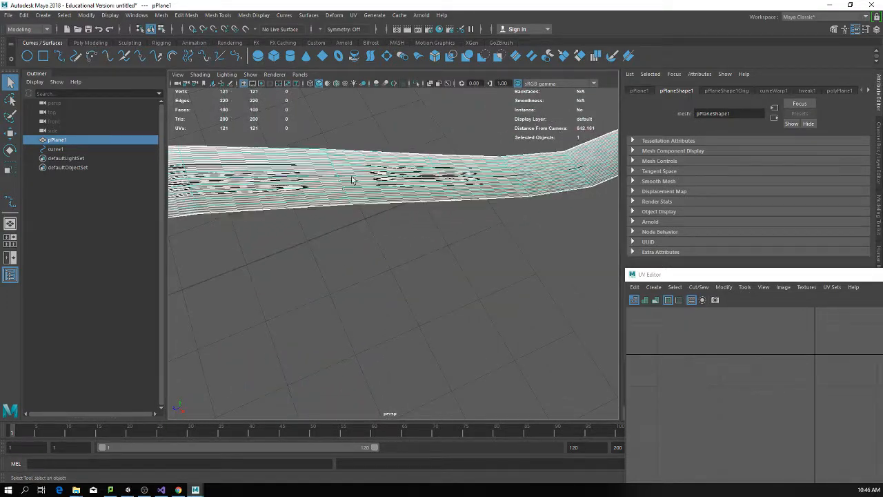
middle_click_drag(386, 131, 505, 158, "alt")
scroll(499, 168, "up", 3)
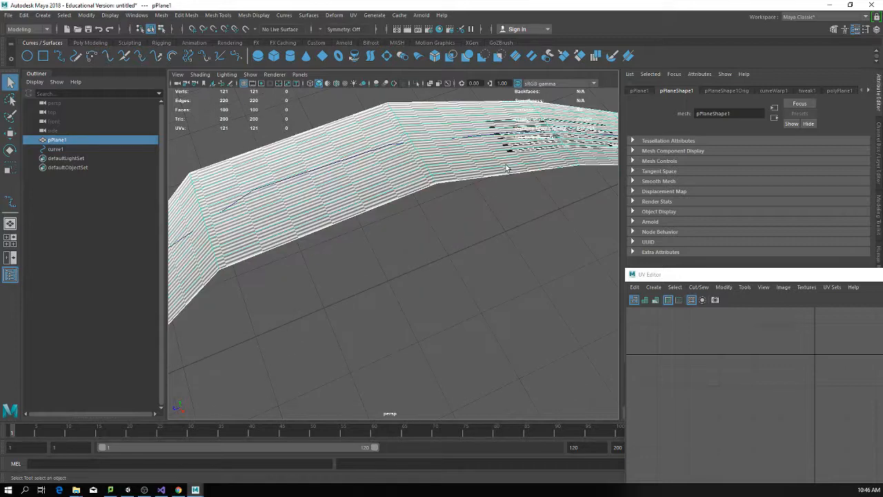
scroll(510, 171, "down", 3)
mouse_move(508, 182)
left_mouse_down("alt")
mouse_move(487, 189)
mouse_move(525, 160)
mouse_move(498, 164)
mouse_move(479, 197)
mouse_move(514, 166)
left_mouse_up("alt")
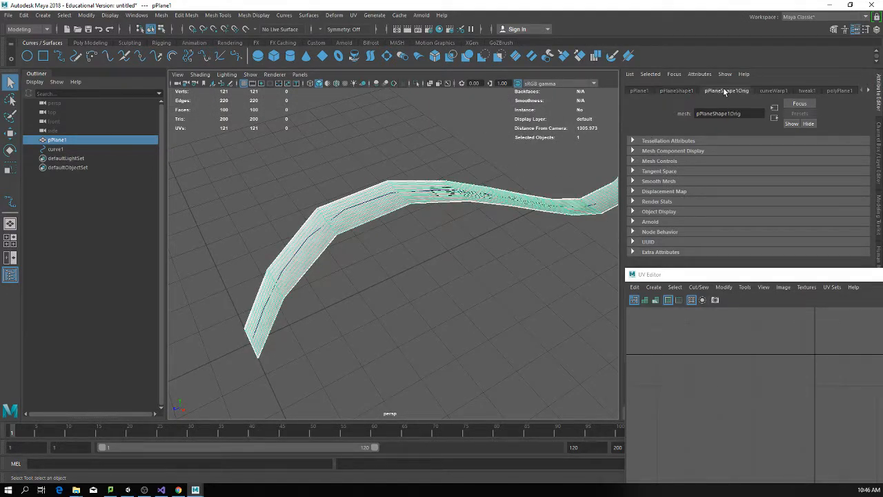
- Set the polygon plane's subdivisions to 1 in width and 30 in height
left_click(772, 90)
left_click(806, 91)
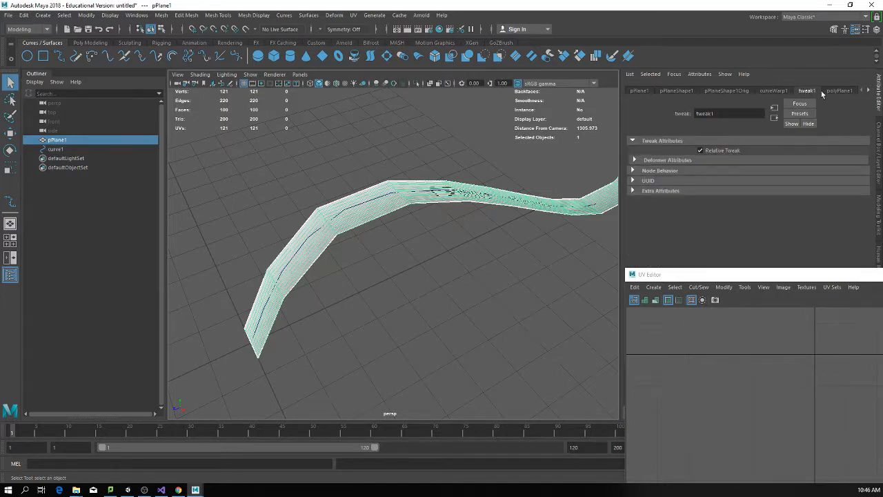
left_click(839, 90)
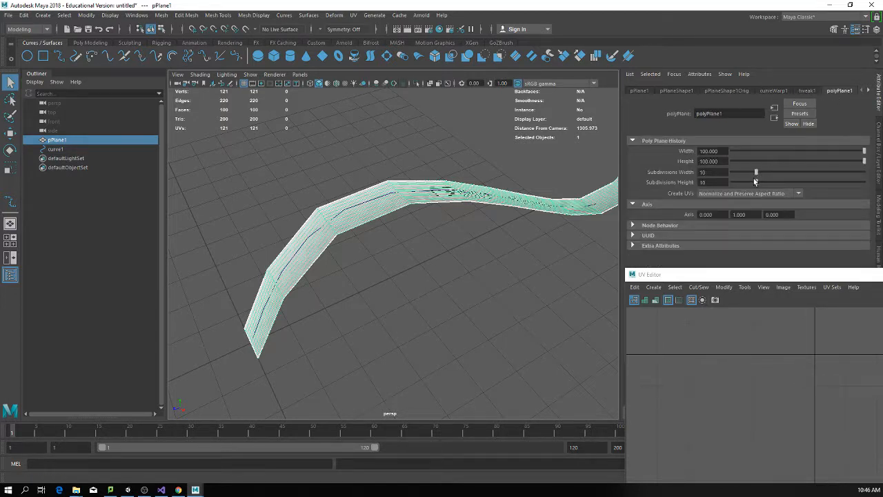
left_click_drag(756, 173, 810, 182)
scroll(372, 252, "down", 5)
scroll(362, 261, "up", 3)
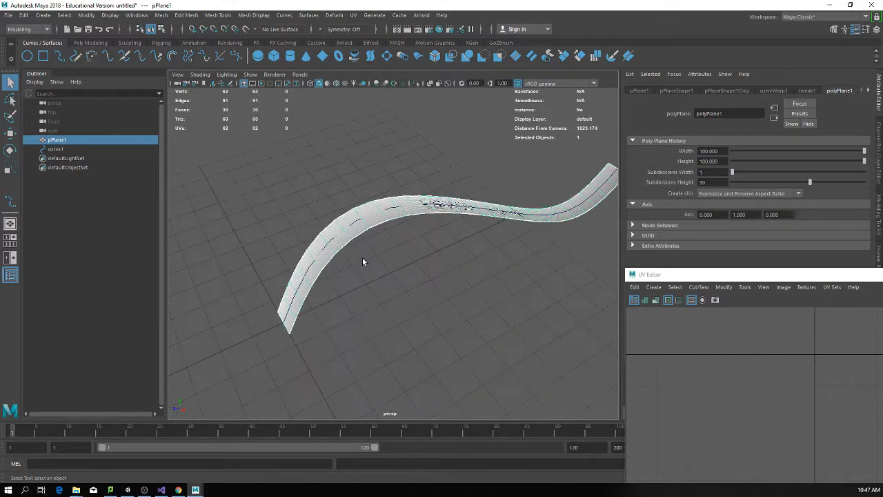
left_click_drag(362, 261, 418, 249, "alt")
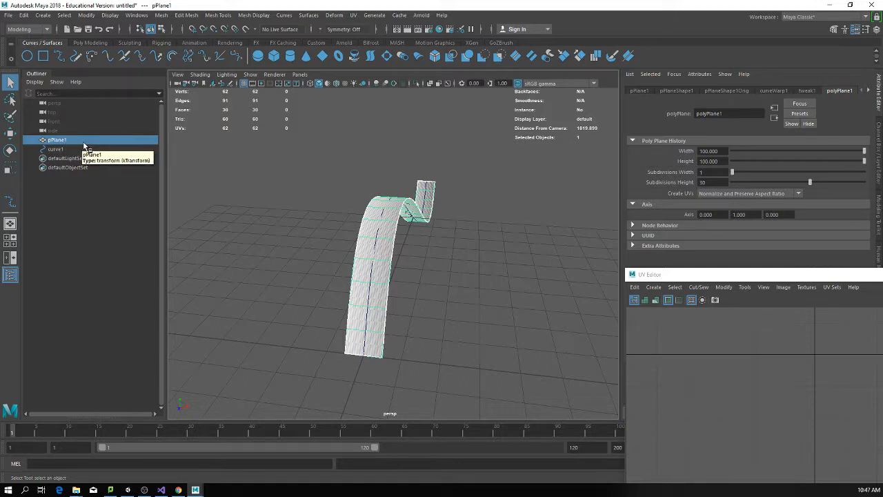
- Duplicate the warped plane and try rotating the copy about 75° around its Z axis
key("ctrl+d")
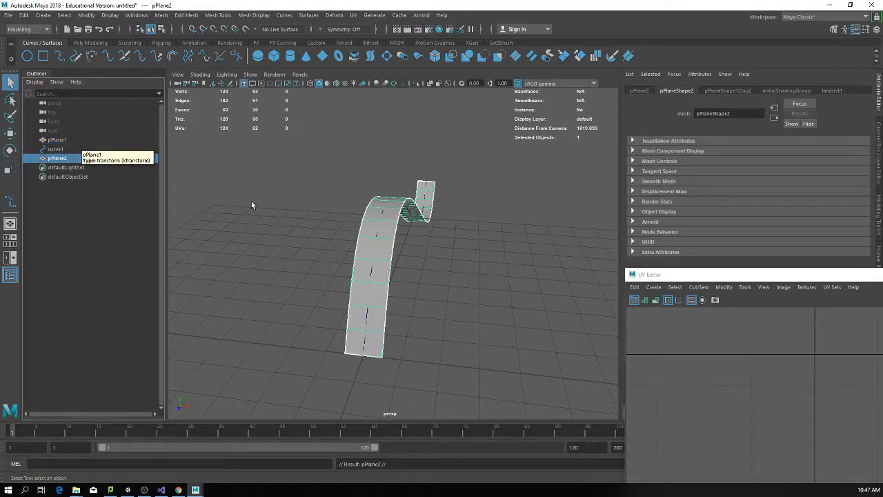
mouse_move(392, 268)
left_mouse_down("alt")
mouse_move(383, 285)
mouse_move(384, 263)
mouse_move(384, 276)
left_mouse_up("alt")
key("w")
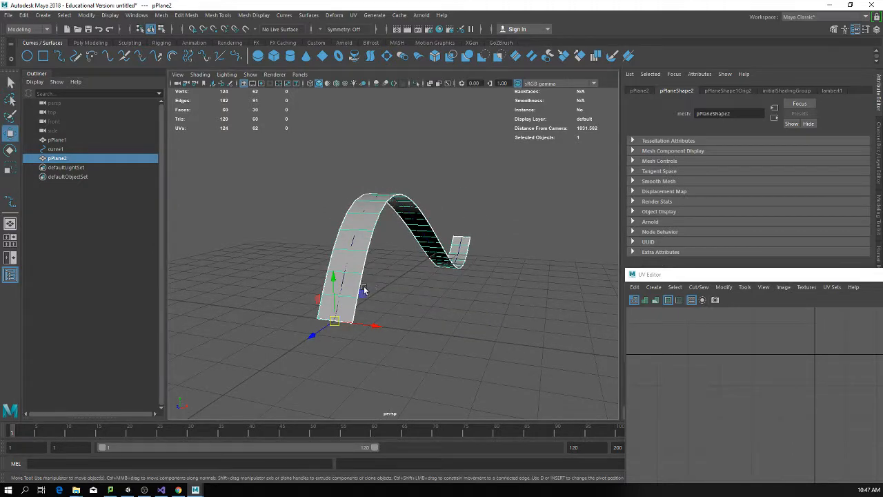
left_click_drag(359, 307, 367, 310, "alt")
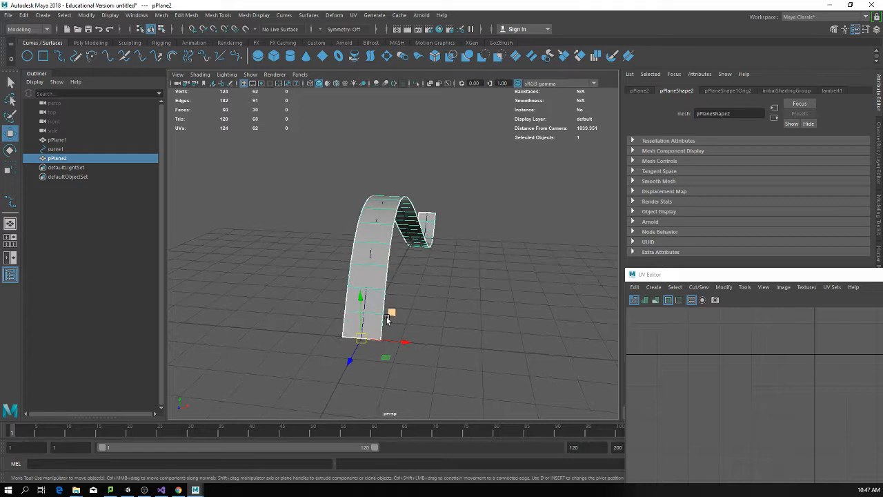
key("e")
left_click_drag(396, 328, 347, 316)
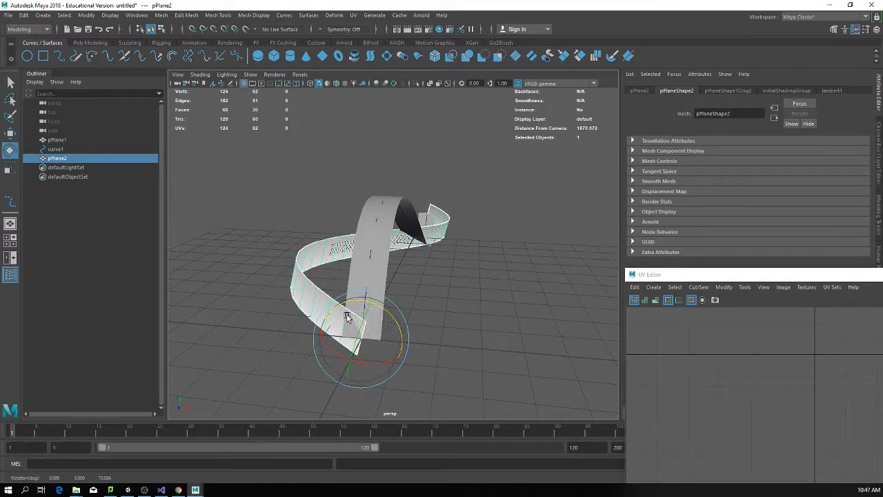
key("ctrl+z")
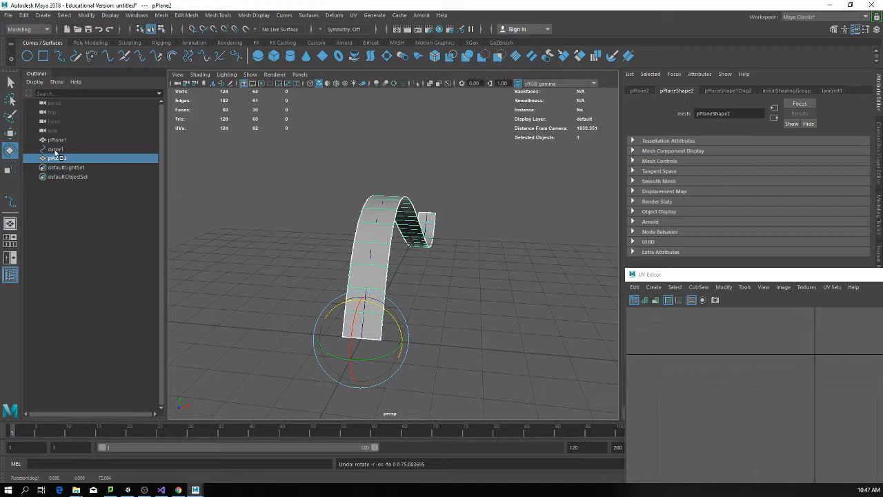
- Delete the duplicated plane from the scene
left_click(56, 142)
left_click(60, 161)
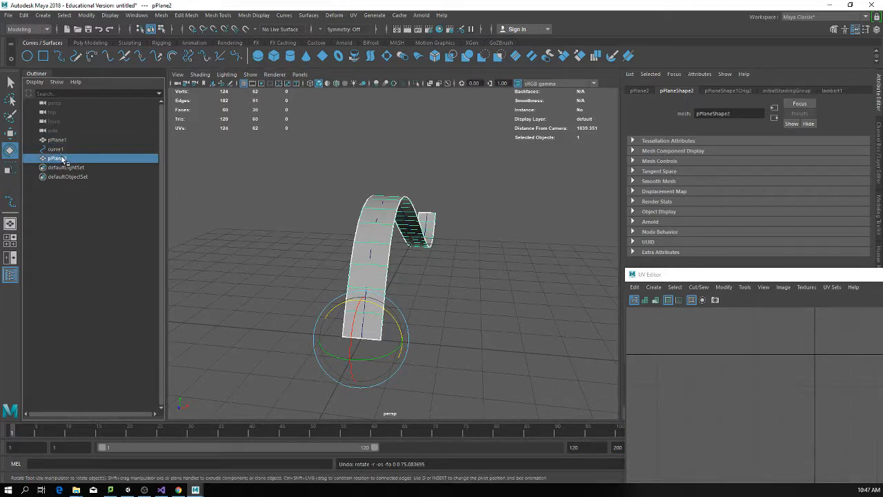
key("Delete")
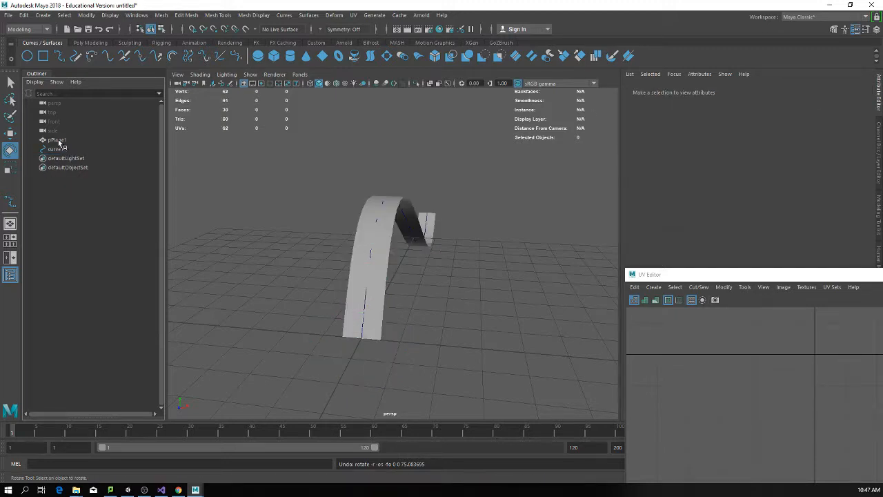
- Select the original plane, move the UV Editor aside, and review the plane's transform and curveWarp1 attributes
left_click(58, 140)
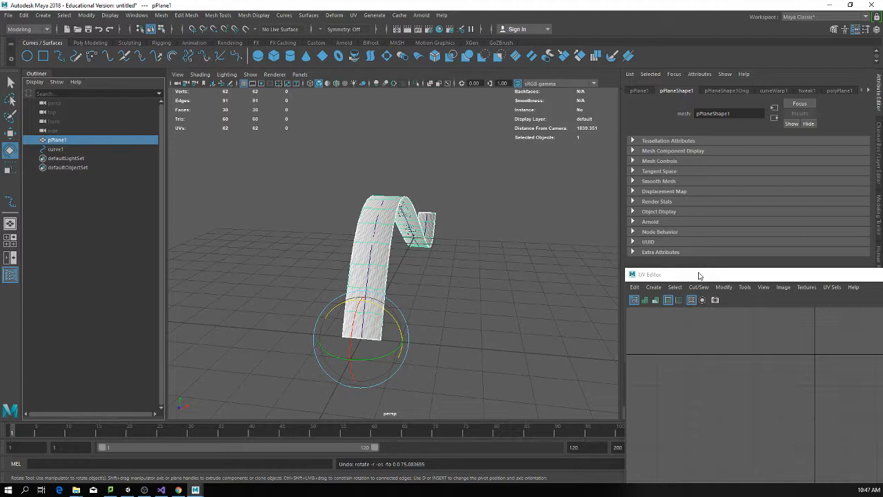
left_click_drag(699, 275, 442, 495)
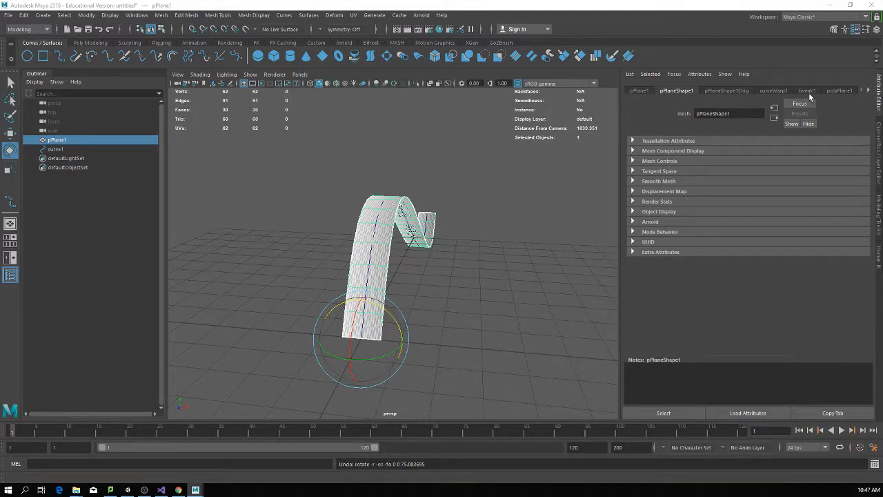
left_click(774, 90)
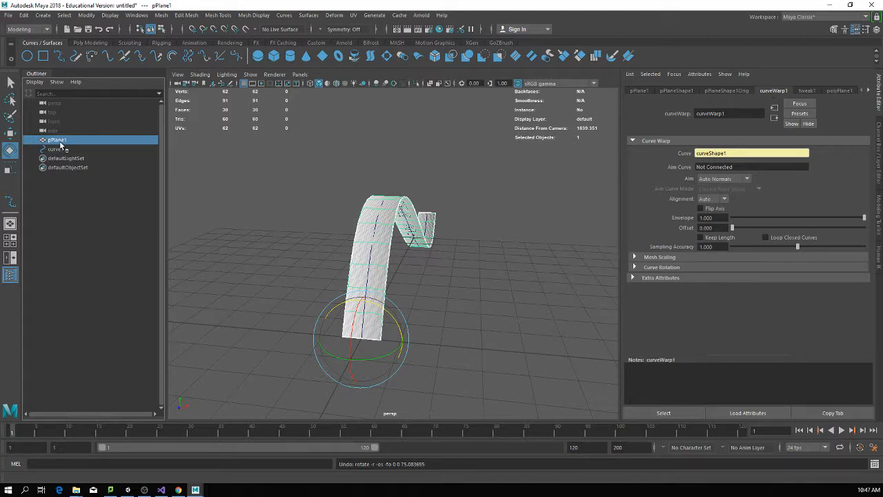
left_click(641, 91)
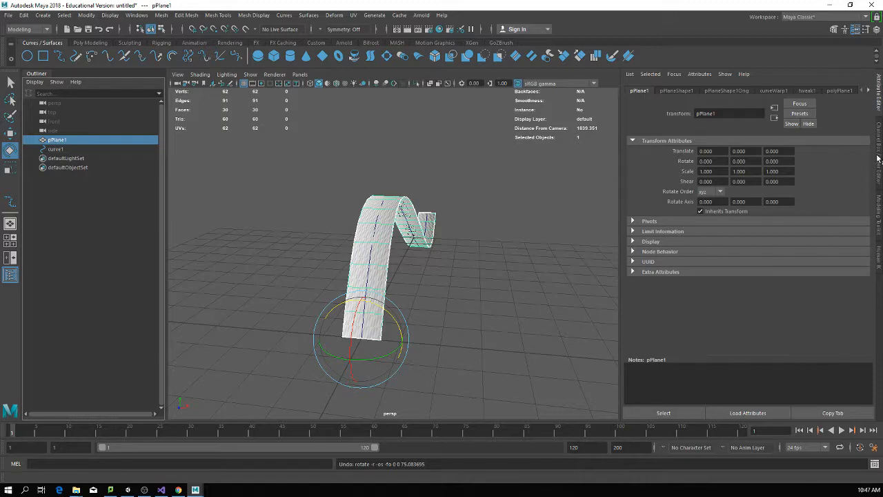
left_click(881, 238)
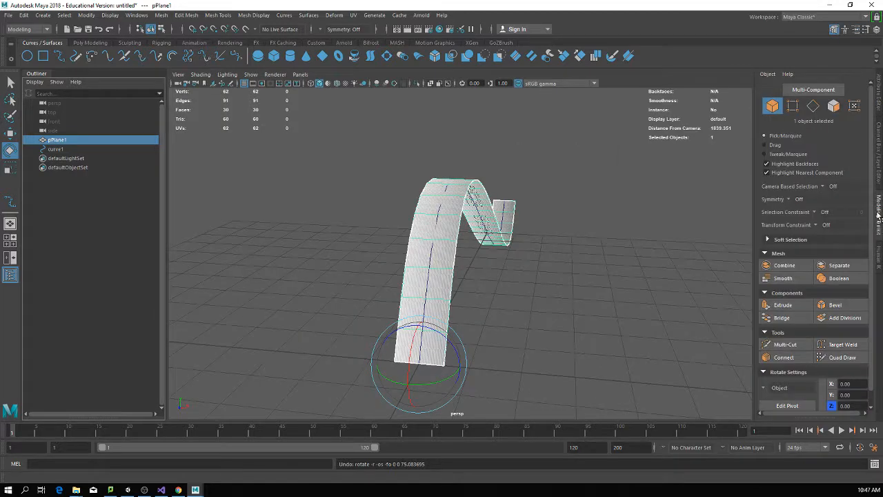
left_click(879, 165)
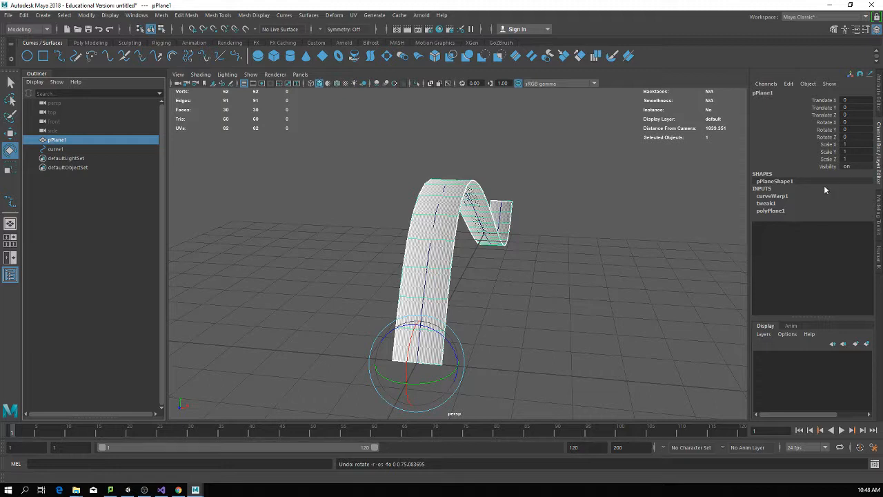
left_click(772, 196)
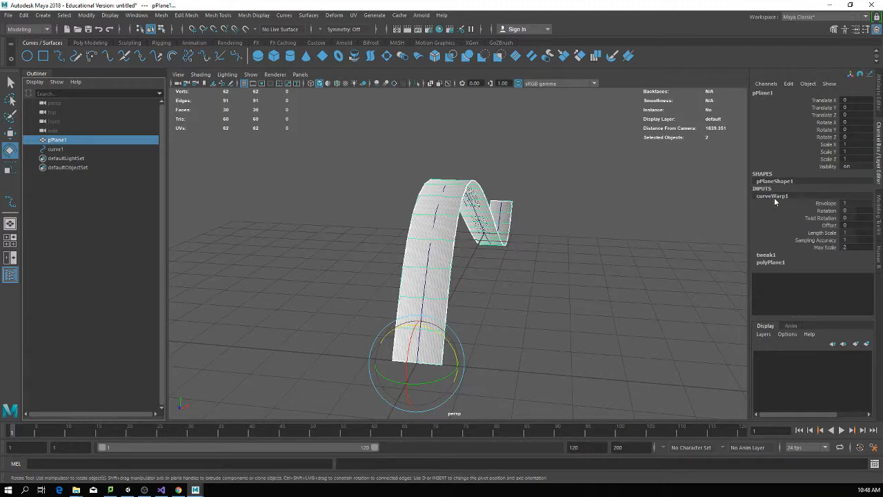
right_click(773, 198)
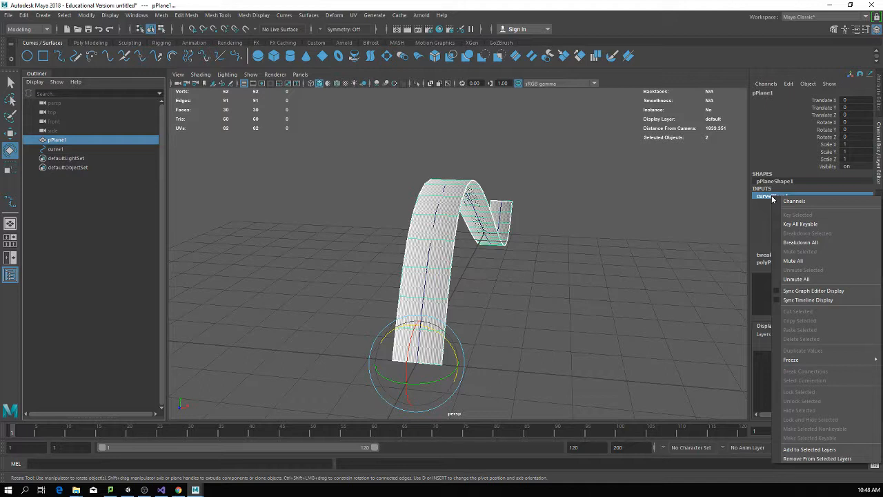
double_click(762, 196)
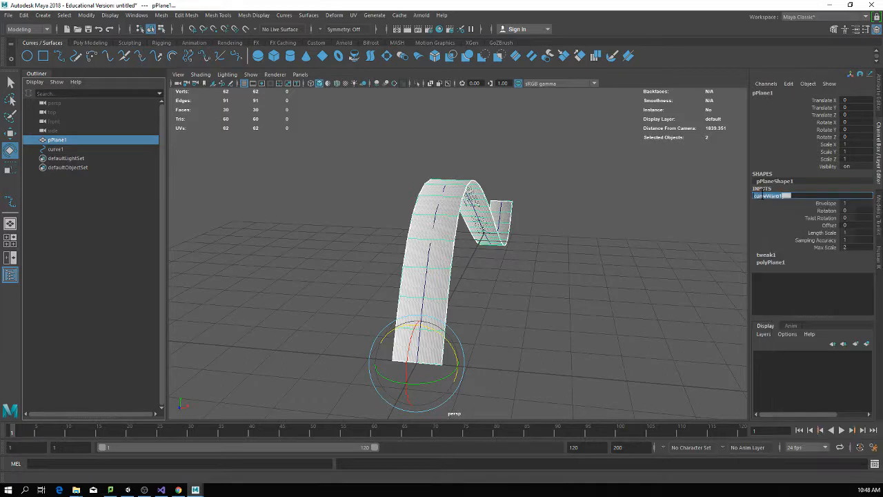
left_click(762, 191)
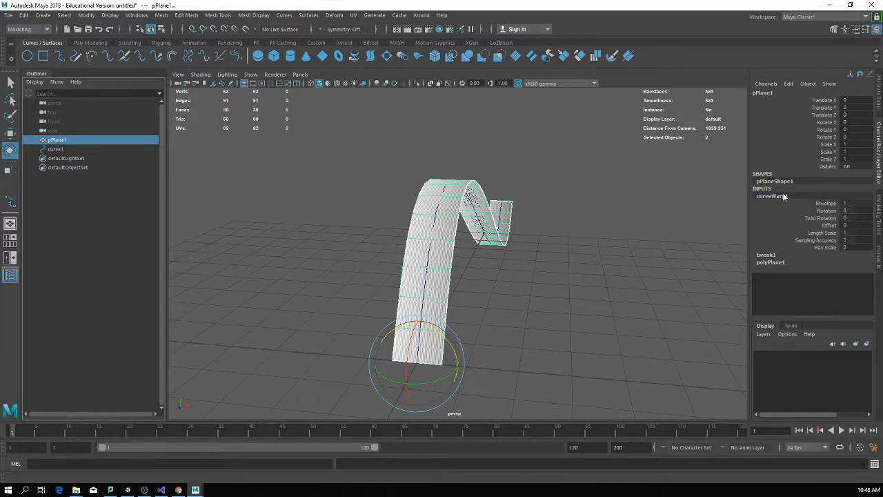
double_click(783, 197)
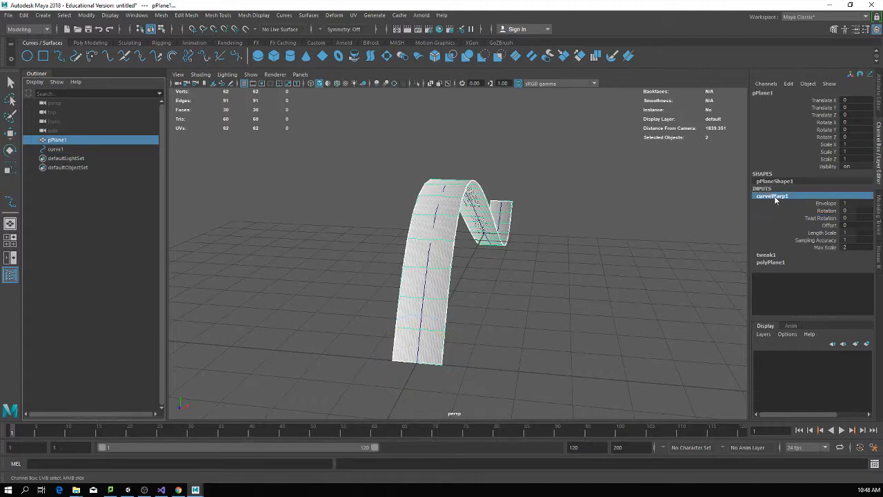
left_click(764, 191)
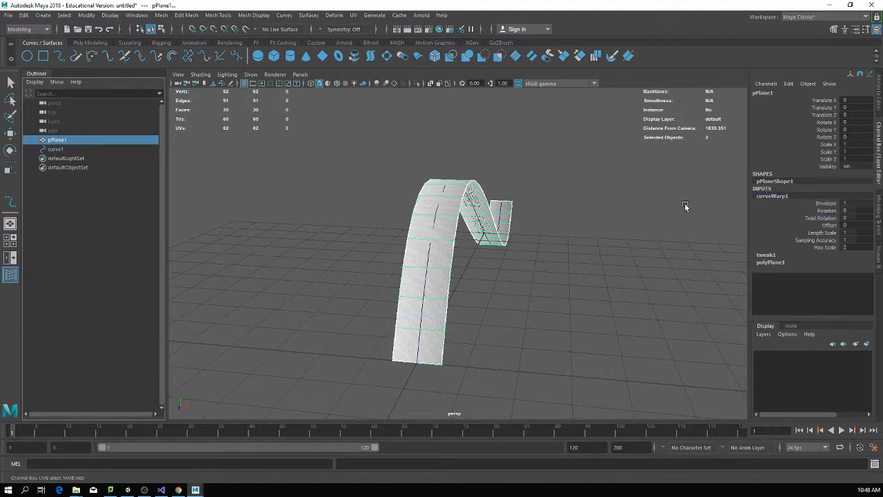
key("e")
left_click(616, 210)
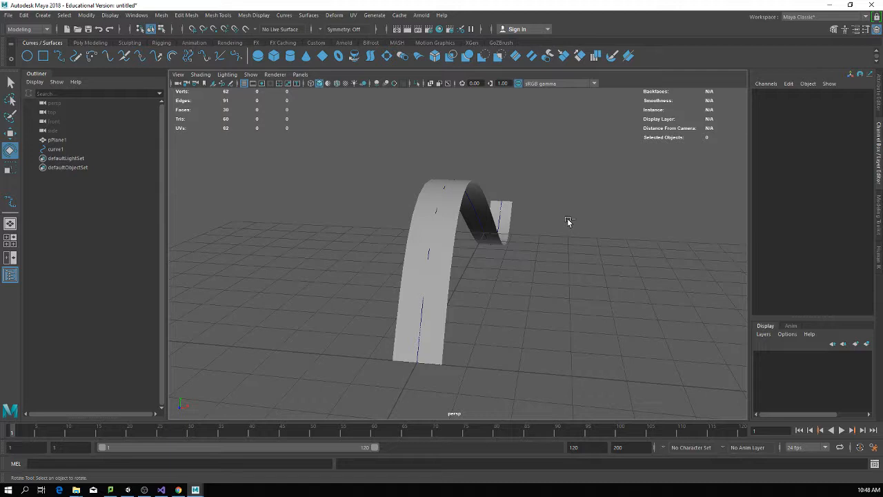
- Undo the recent changes back to before the Curve Warp was applied to the plane and curve
key("ctrl+z")
key("ctrl+z")
key("ctrl+z")
key("ctrl+z")
key("ctrl+z")
key("ctrl+z")
key("ctrl+z")
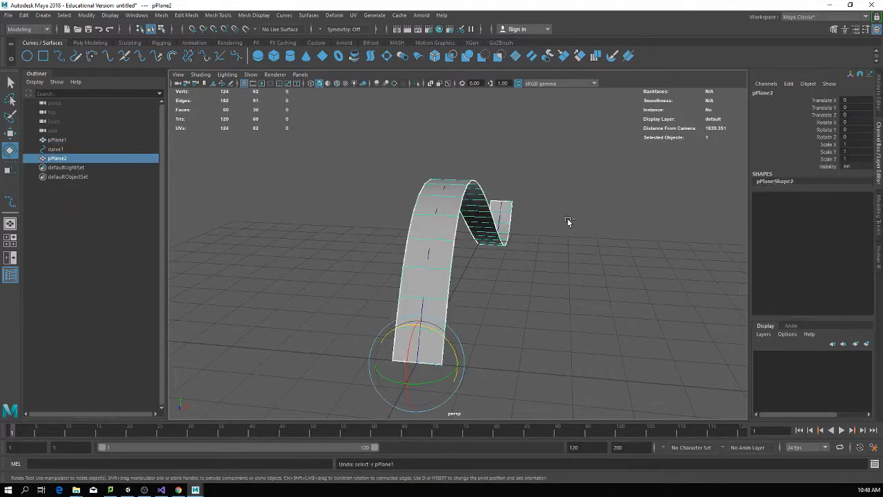
key("ctrl+z")
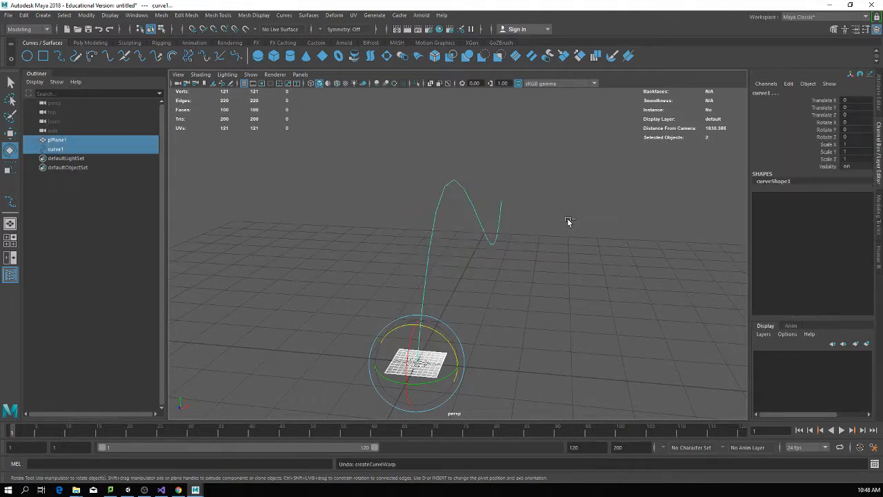
- Duplicate the flat plane twice and rotate the copies to 60° and 120° around the Z axis
scroll(517, 241, "up", 3)
left_click_drag(518, 242, 588, 205, "alt")
scroll(588, 205, "up", 6)
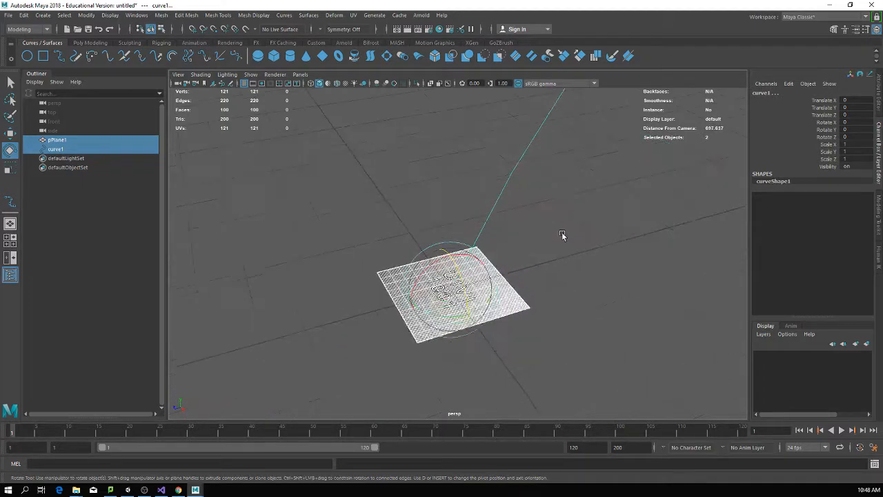
left_click(71, 139)
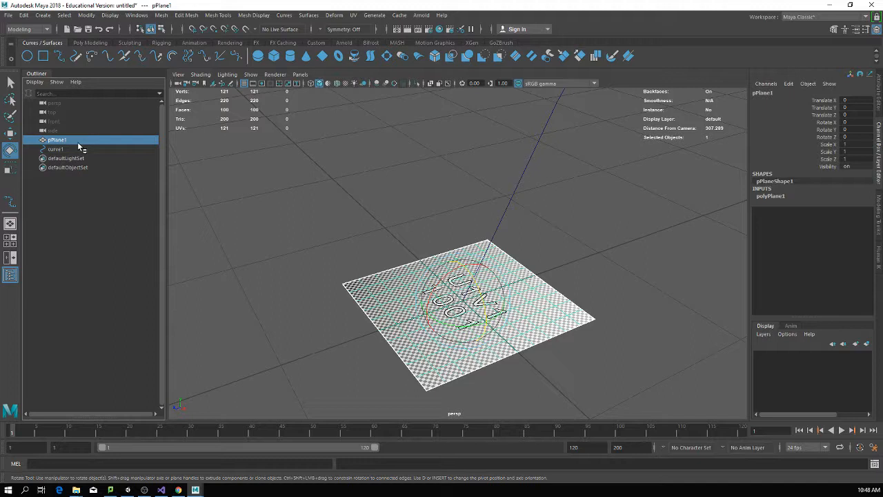
key("ctrl+d")
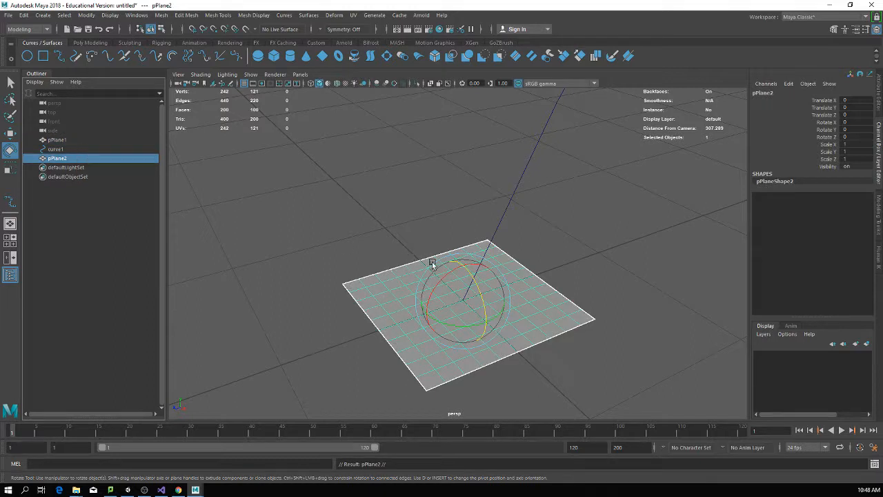
left_click_drag(483, 301, 472, 263)
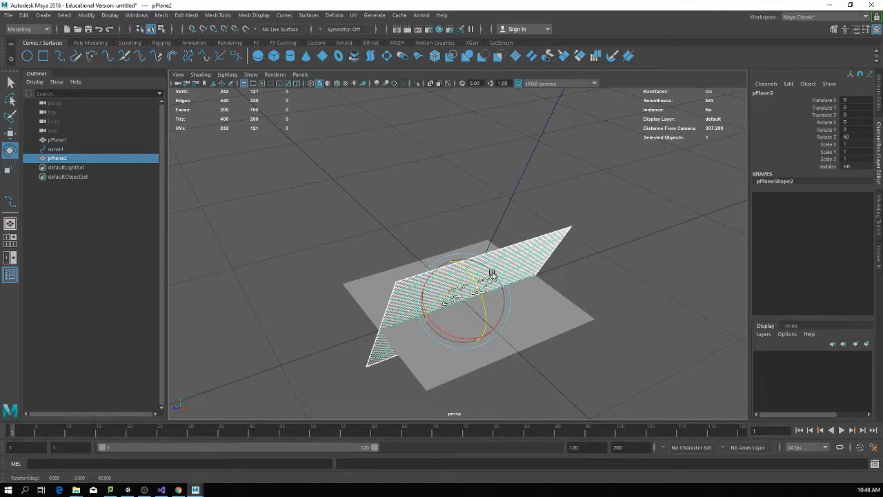
key("ctrl+d")
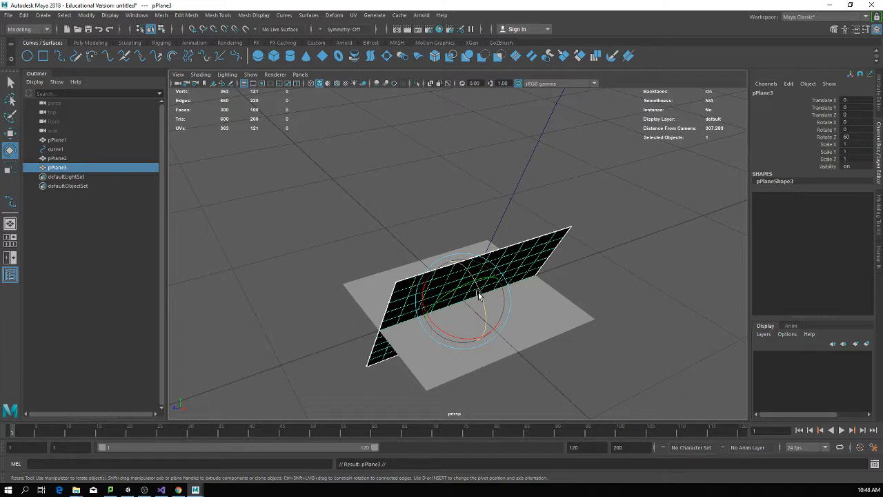
left_click_drag(478, 295, 467, 258)
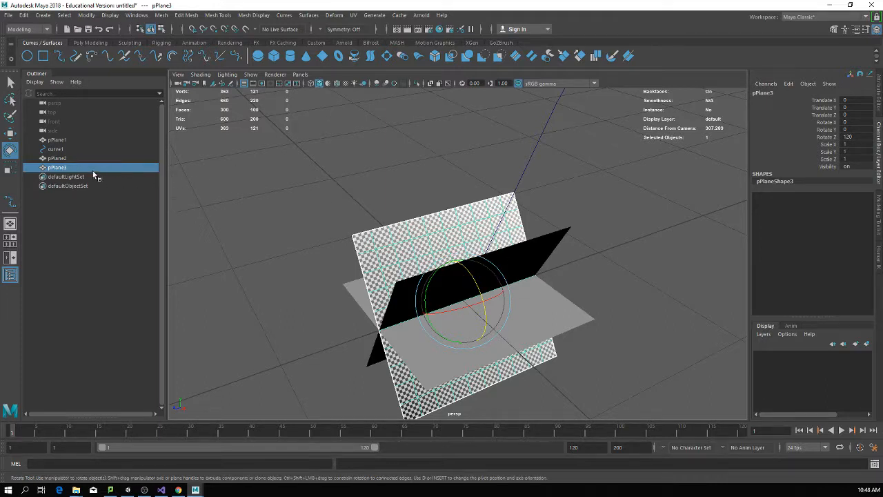
- Delete both rotated plane copies from the scene
left_click(62, 159, "ctrl")
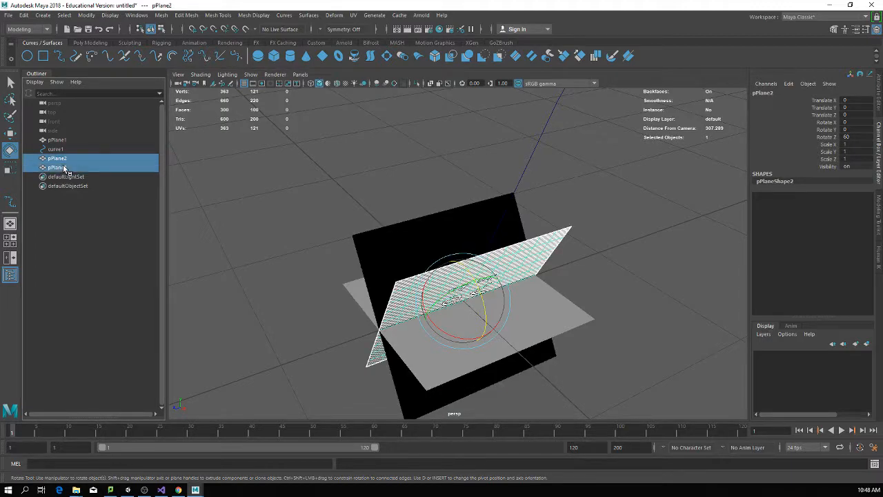
key("Delete")
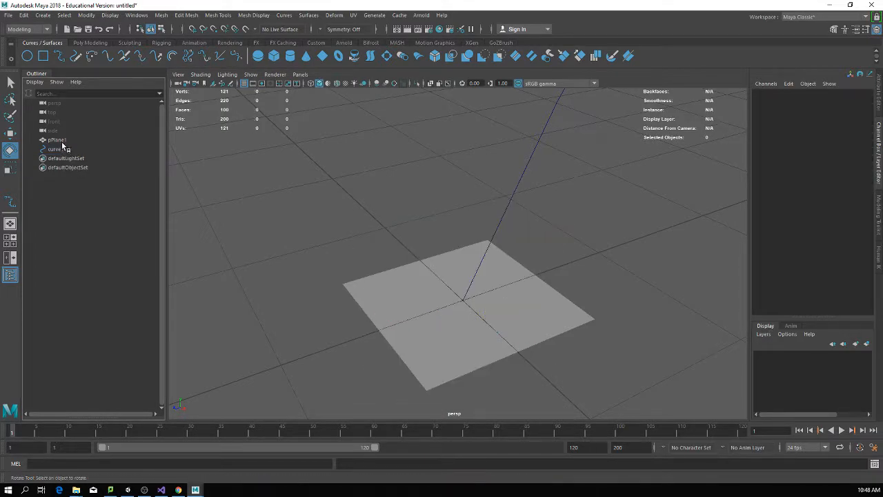
- Set the original plane's Subdivisions Width to 1 and Subdivisions Height to 30
left_click(61, 139)
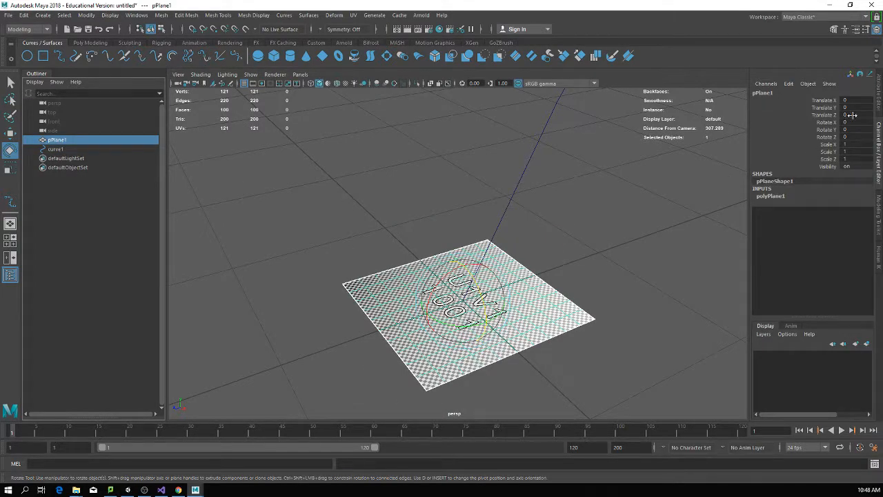
left_click(878, 104)
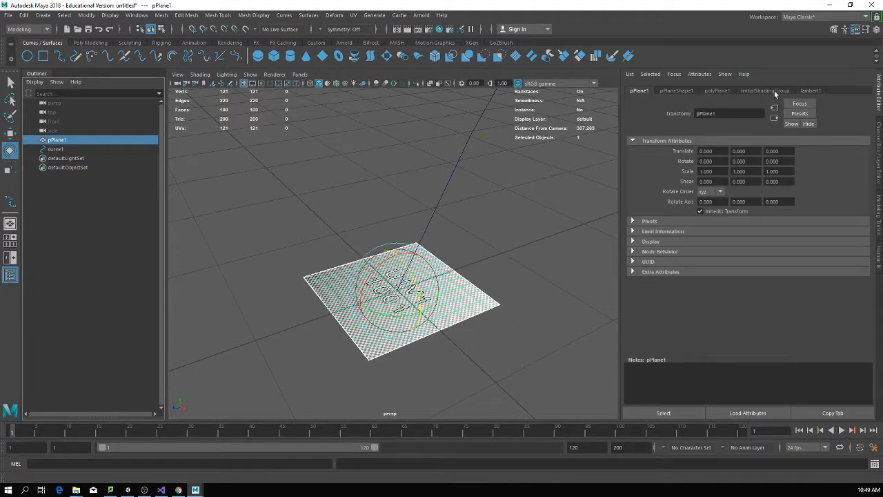
left_click(718, 91)
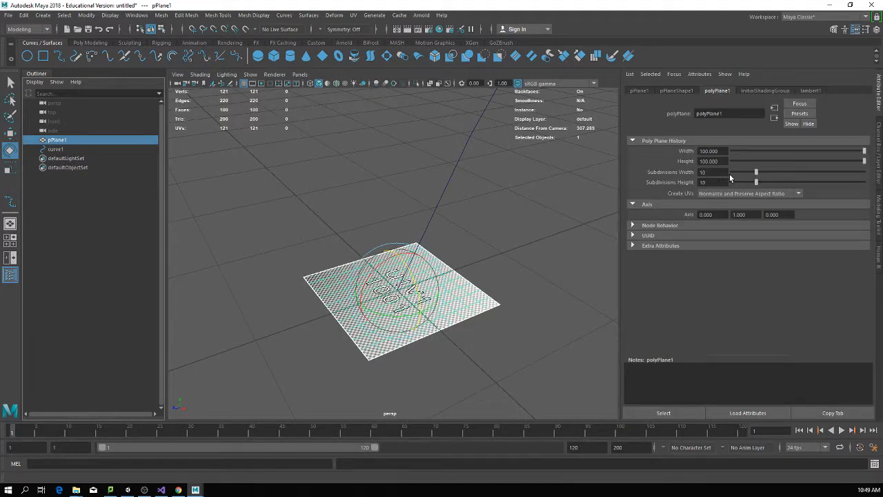
left_click(722, 183)
key("Return")
left_click(712, 175)
type("1")
key("Return")
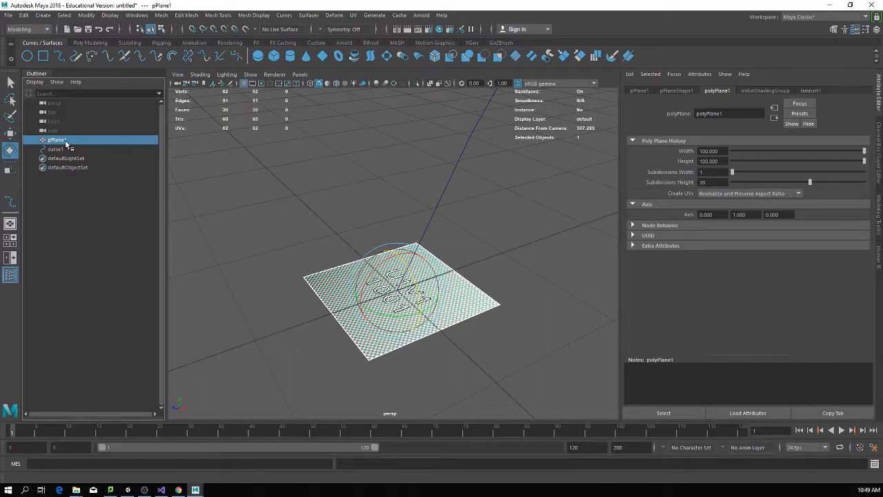
- Make two copies of the resubdivided plane and rotate them around Z, pPlane2 to 60° and pPlane3 to 120°
key("ctrl+d")
key("ctrl+d")
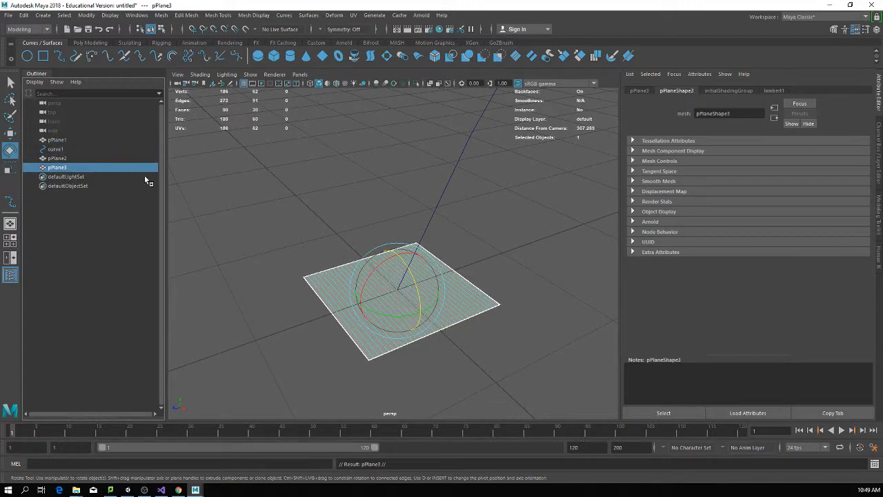
left_click(64, 158)
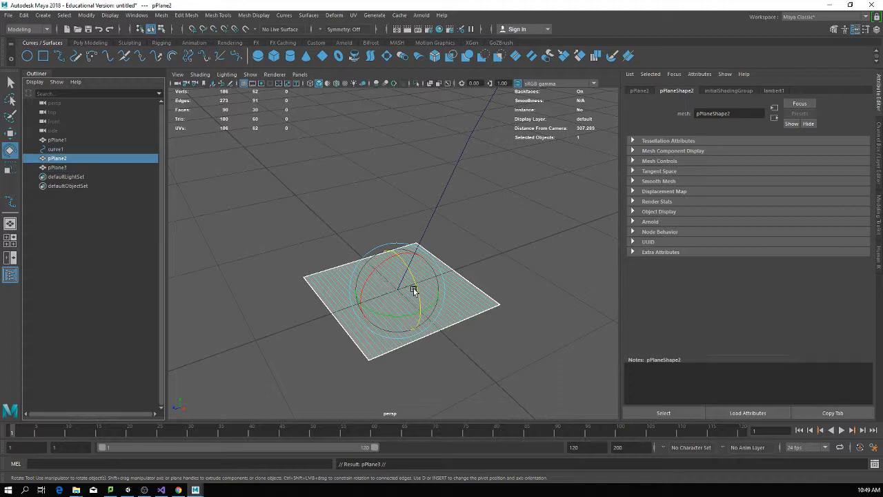
left_click_drag(414, 285, 409, 272)
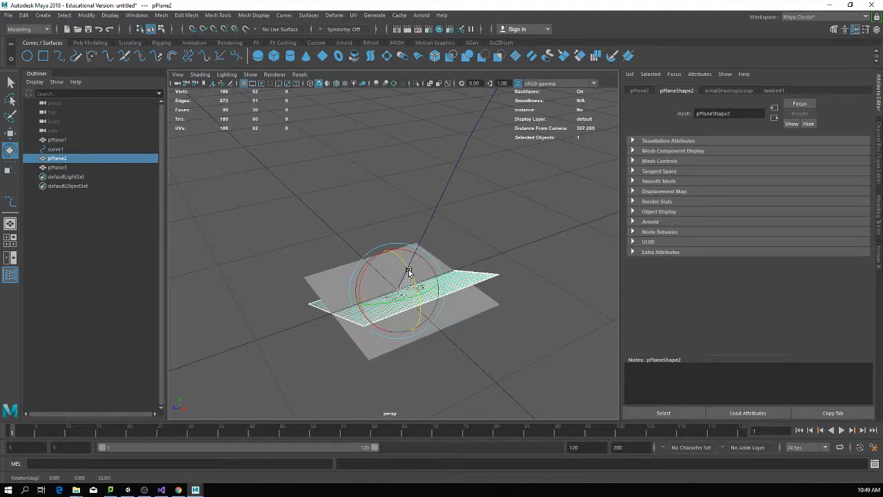
key("ctrl+z")
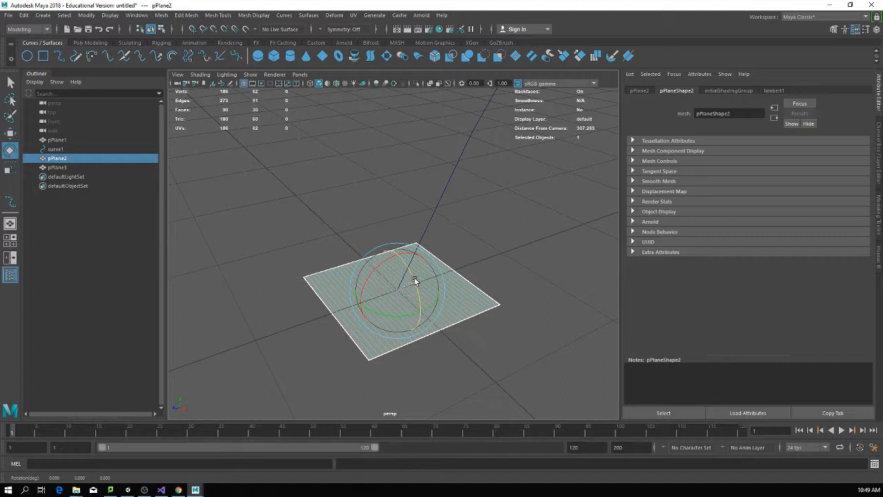
left_click_drag(414, 279, 404, 251)
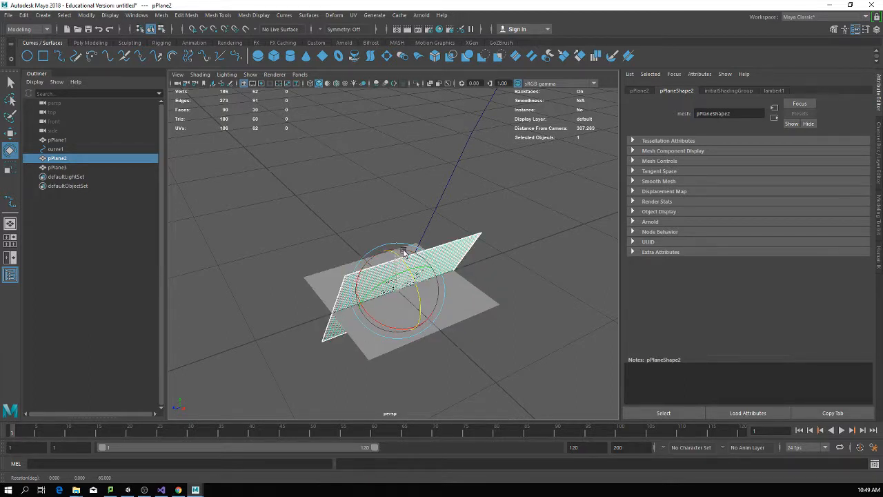
left_click(69, 168)
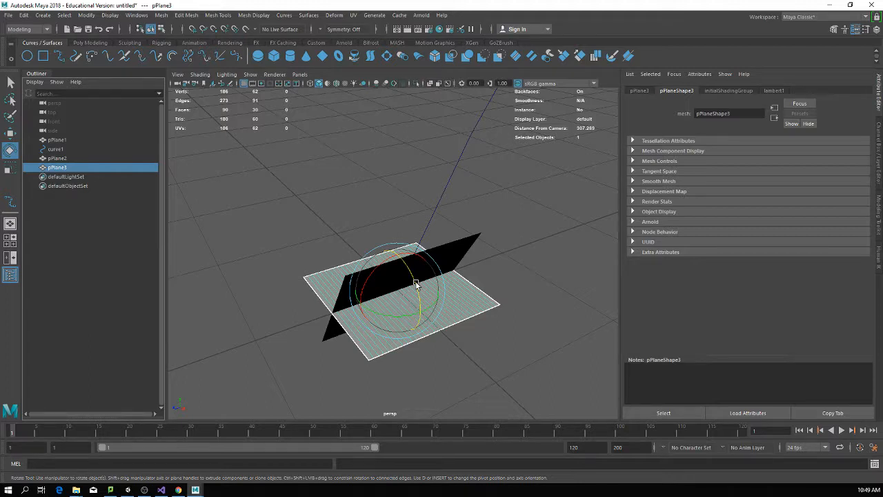
left_click_drag(417, 285, 359, 209)
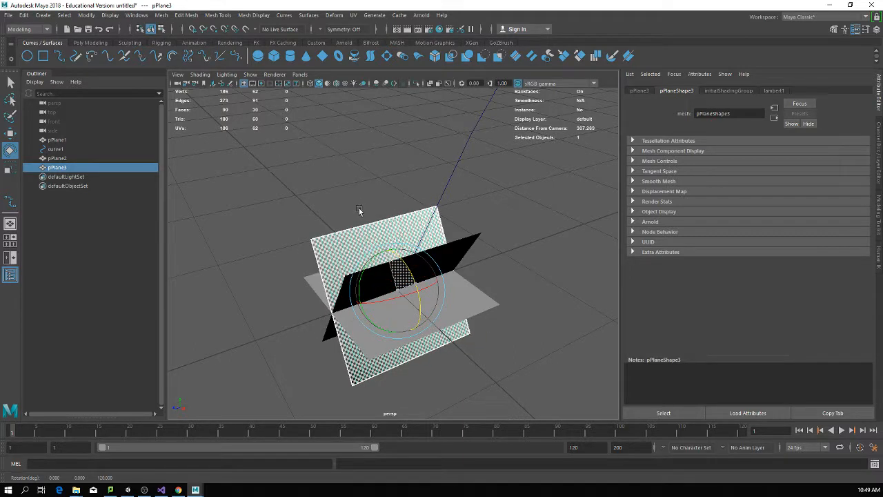
- Combine the three crossed planes into one mesh and delete all construction history in the scene
left_click(63, 158, "ctrl")
left_click(65, 141, "ctrl")
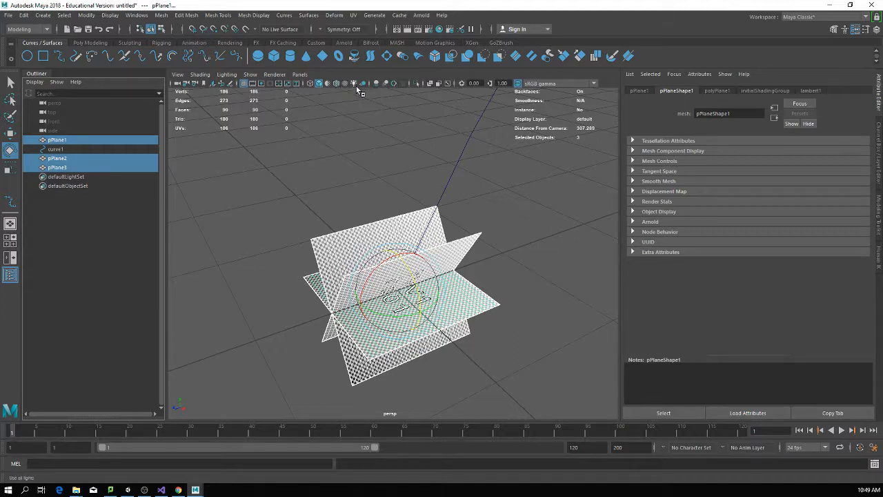
left_click(88, 43)
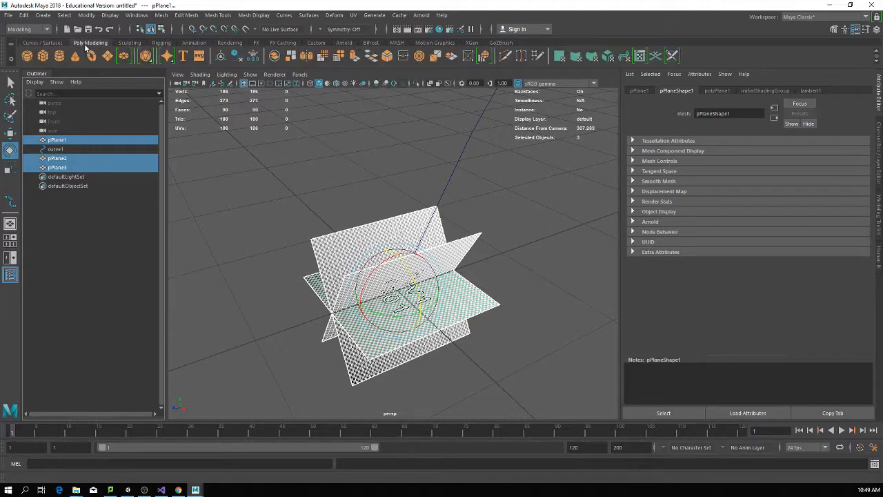
left_click(275, 57)
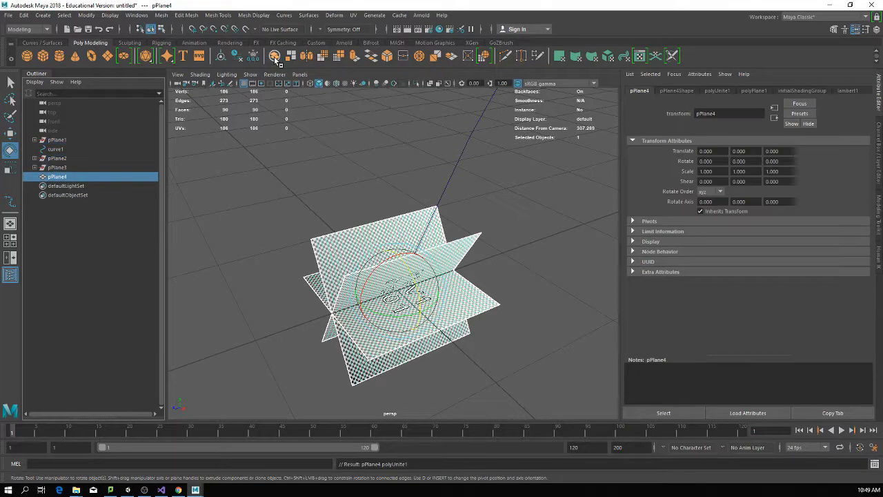
left_click(23, 14)
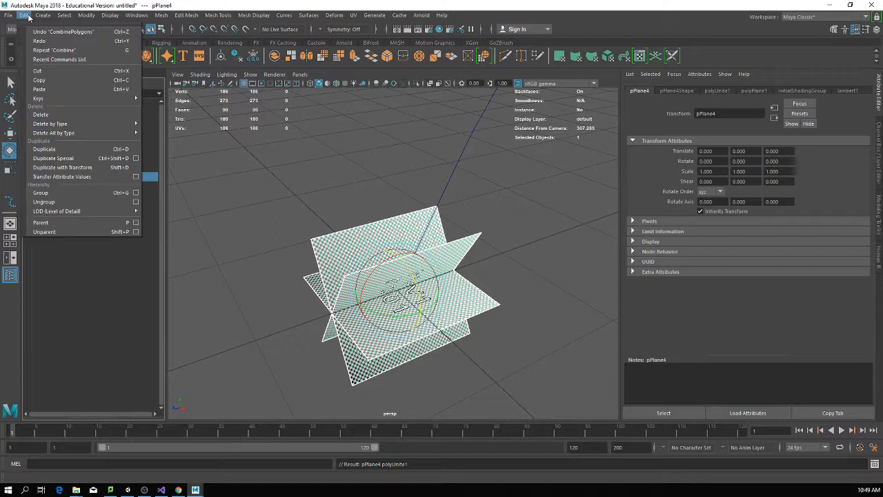
mouse_move(104, 132)
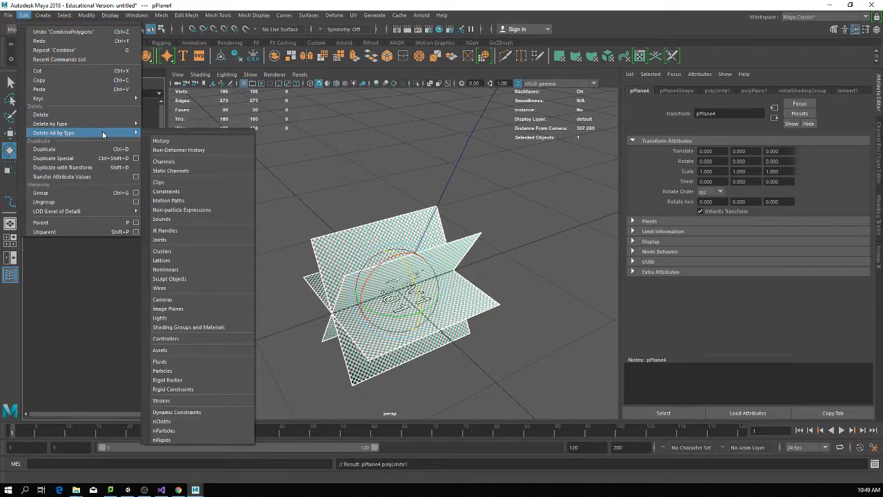
left_click(177, 142)
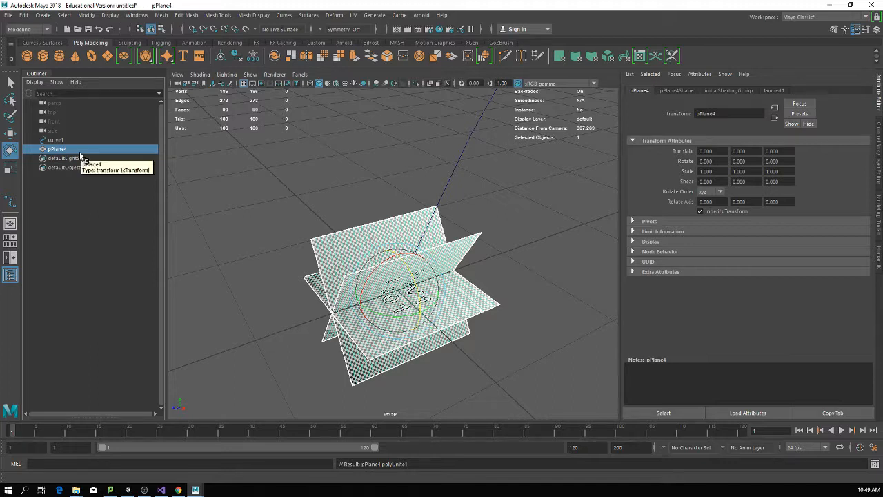
- Apply Curve Warp to the combined planes along curve1 and turn off Keep Length so the mesh spans the whole curve
left_click(55, 140, "ctrl")
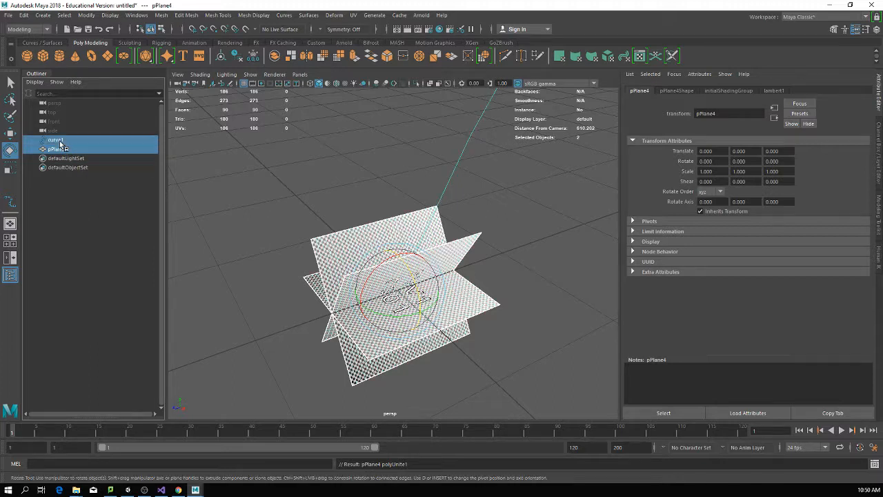
left_click(284, 15)
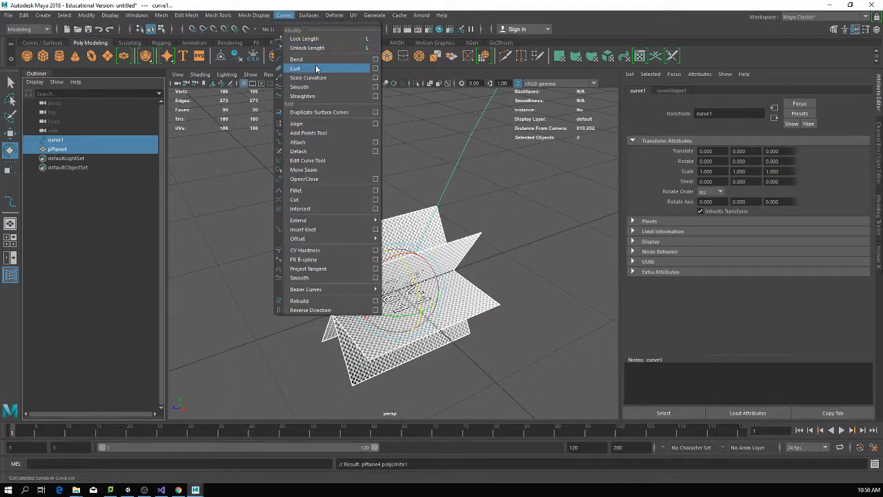
mouse_move(334, 15)
left_click(351, 57)
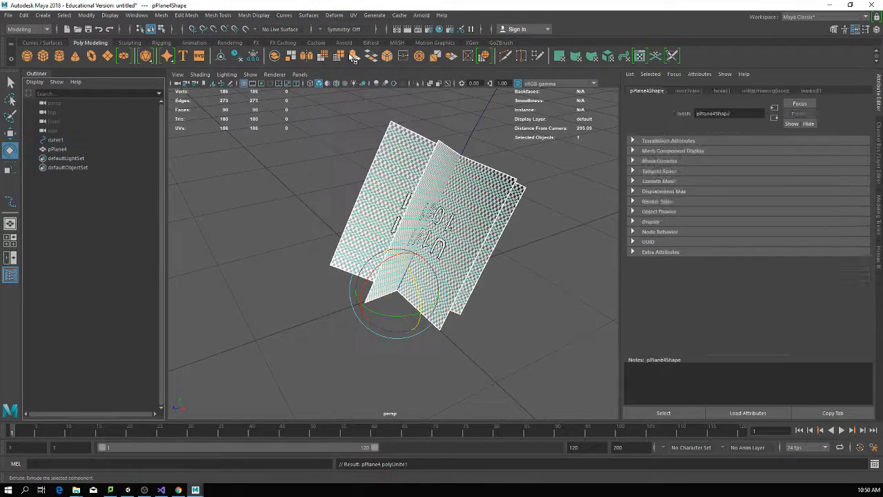
left_click(702, 238)
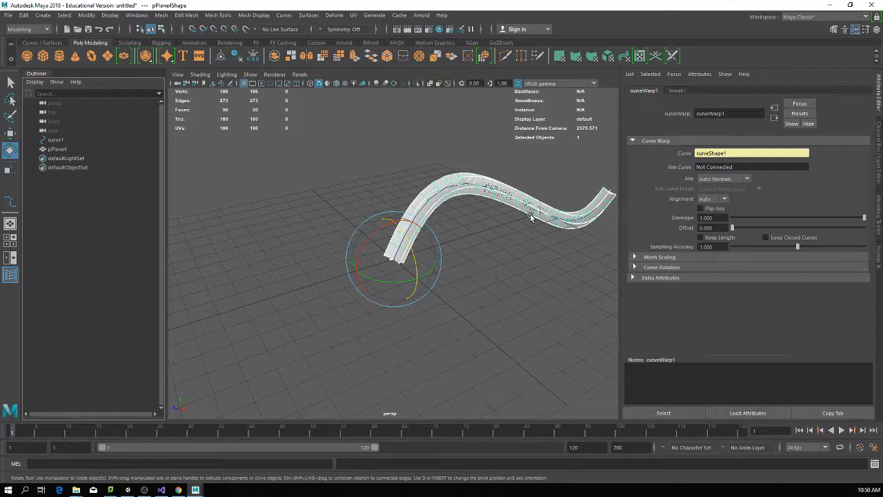
mouse_move(531, 215)
left_mouse_down("alt")
mouse_move(446, 224)
mouse_move(448, 214)
mouse_move(525, 187)
mouse_move(543, 200)
mouse_move(534, 215)
left_mouse_up("alt")
scroll(535, 214, "up", 5)
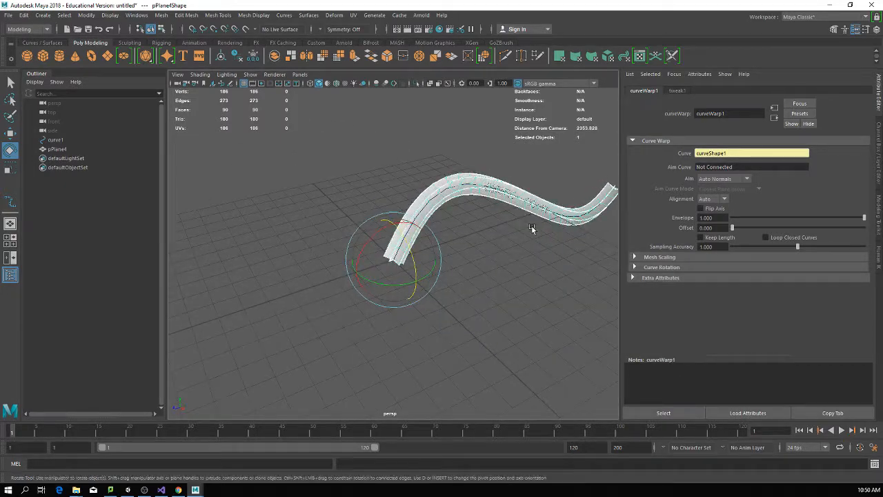
scroll(414, 250, "down", 3)
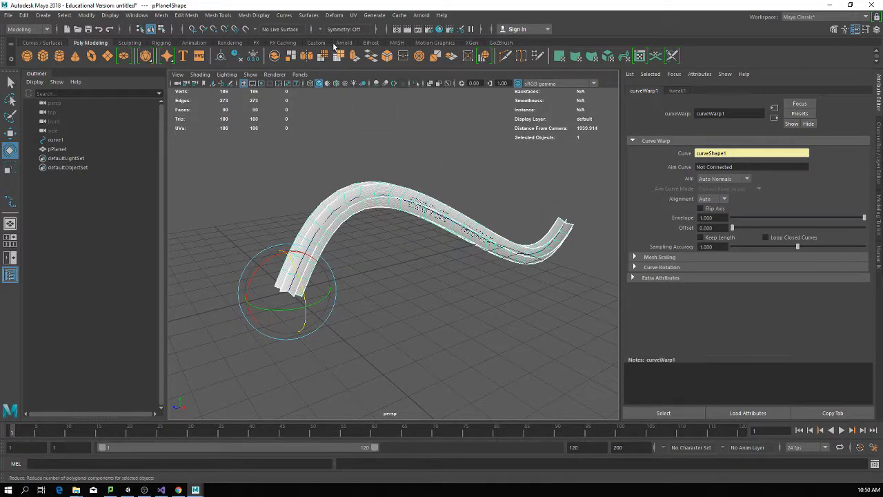
- Add a nonlinear Flare deformer to the warped crossed-plane mesh
left_click(335, 15)
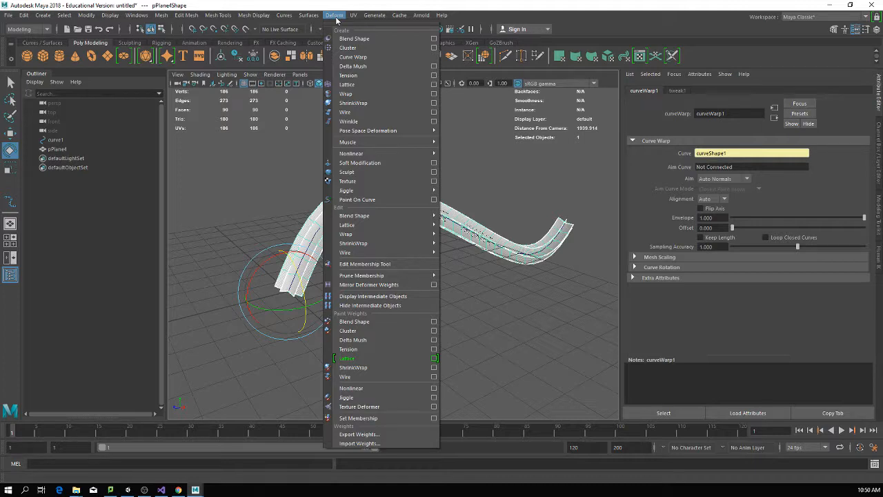
mouse_move(377, 156)
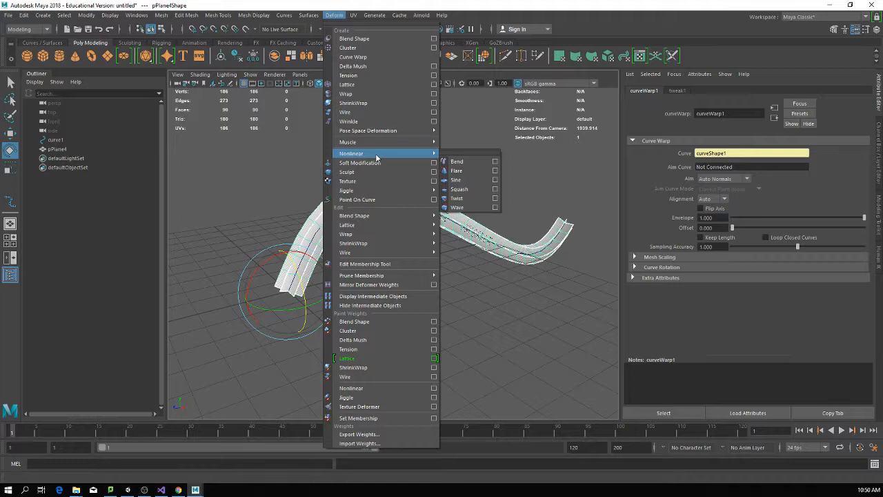
left_click(456, 171)
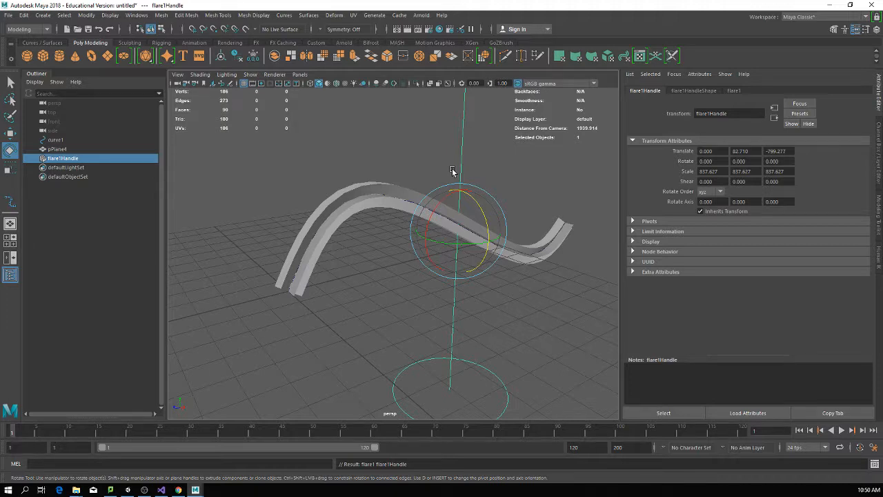
scroll(452, 172, "down", 5)
scroll(457, 183, "up", 3)
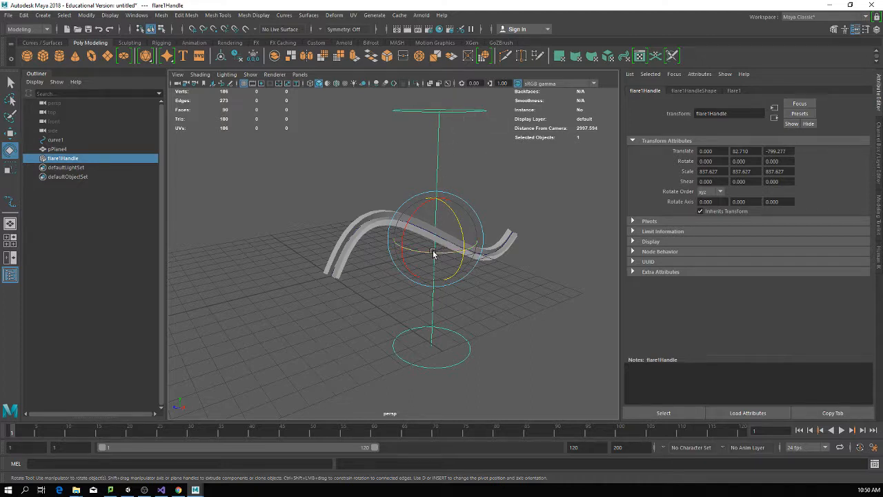
- Undo the handle move and remove the Flare deformer from the warped crossed-plane mesh
key("w")
mouse_move(437, 203)
left_mouse_down()
mouse_move(442, 163)
mouse_move(441, 204)
left_mouse_up()
key("ctrl+z")
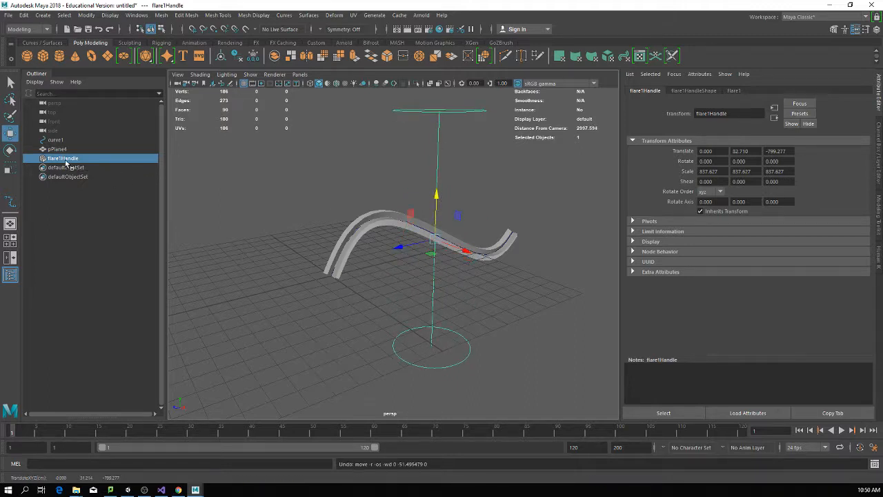
key("ctrl+z")
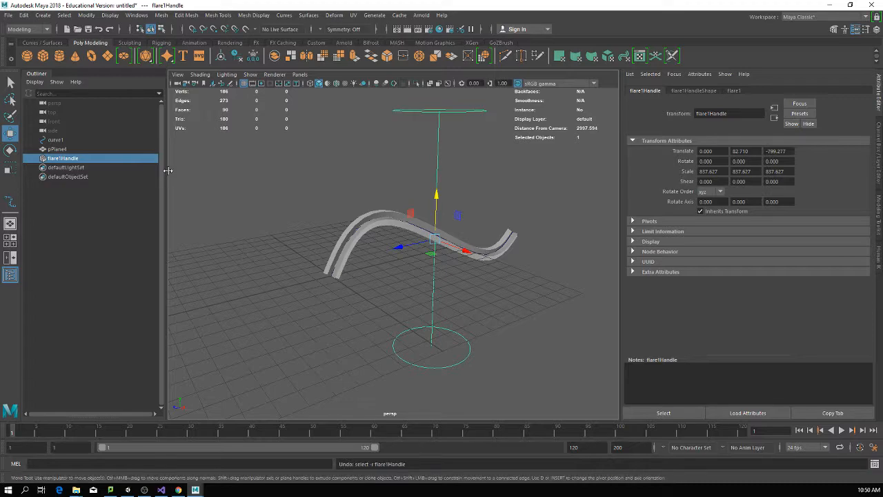
key("ctrl+z")
key("f")
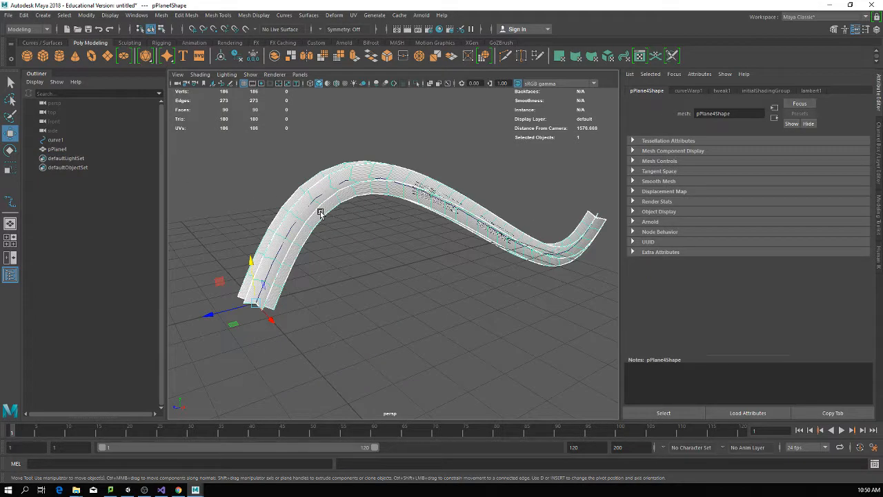
- Show curve1 and the warped mesh in wireframe in the side view and switch to component selection
left_click_drag(410, 219, 378, 250, "alt")
scroll(393, 216, "down", 3)
scroll(397, 251, "up", 4)
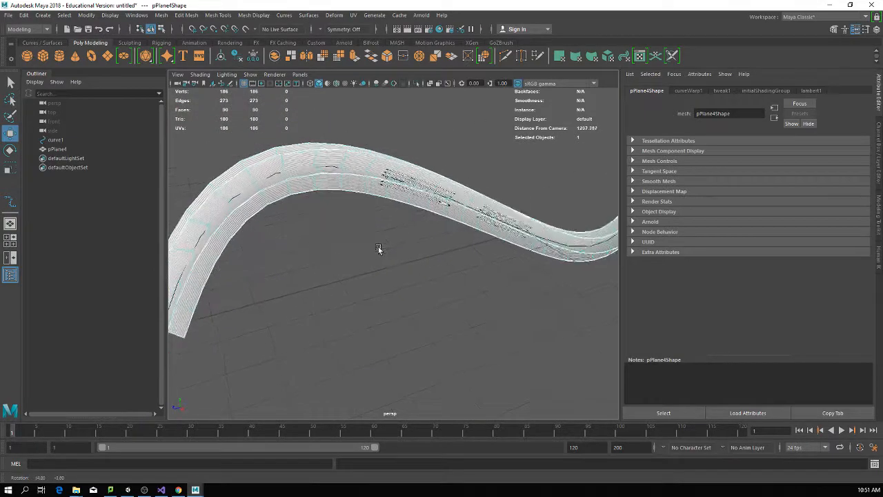
scroll(382, 247, "down", 4)
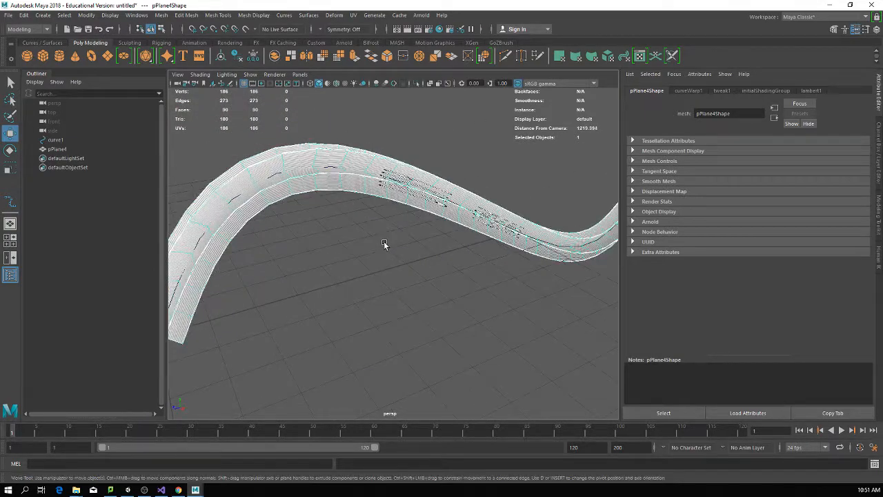
left_click(55, 141)
key("space")
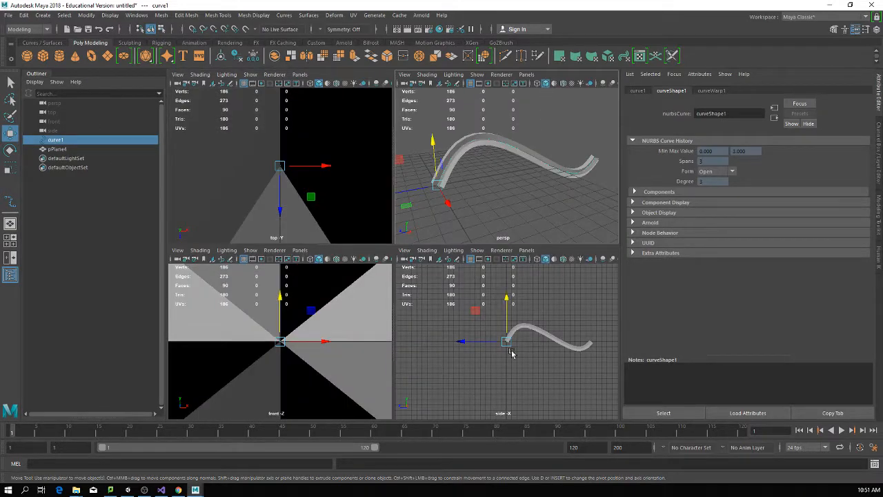
key("space")
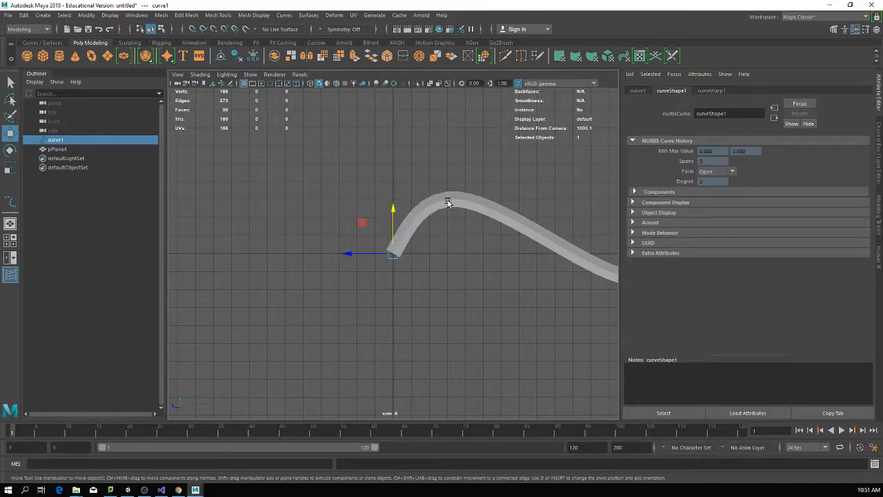
left_click(319, 84)
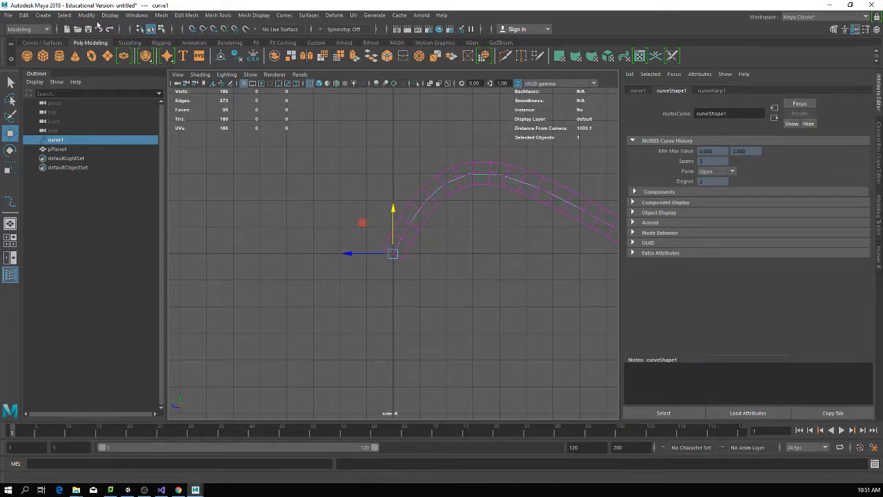
left_click(162, 30)
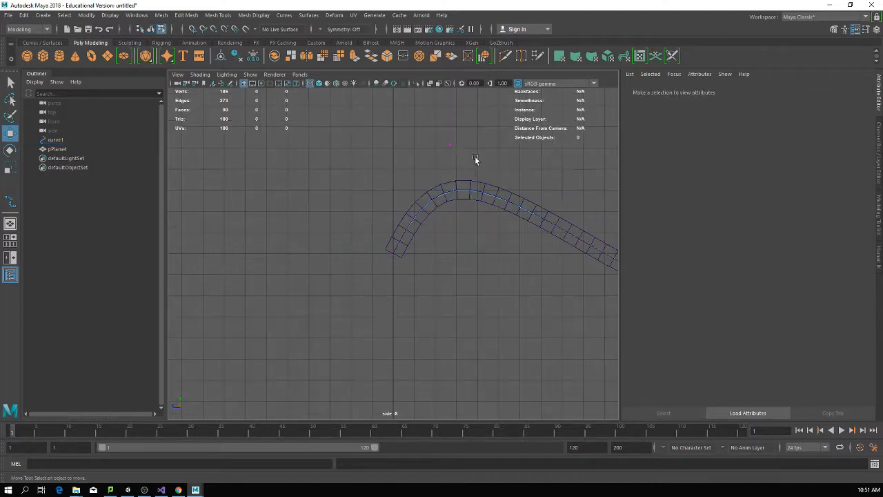
- Reshape curve1 by moving its upper, end and lower control vertices into a smoother S-shape
left_click_drag(439, 137, 509, 155)
scroll(503, 177, "down", 2)
middle_click_drag(545, 199, 397, 175, "alt")
left_click_drag(507, 221, 540, 220)
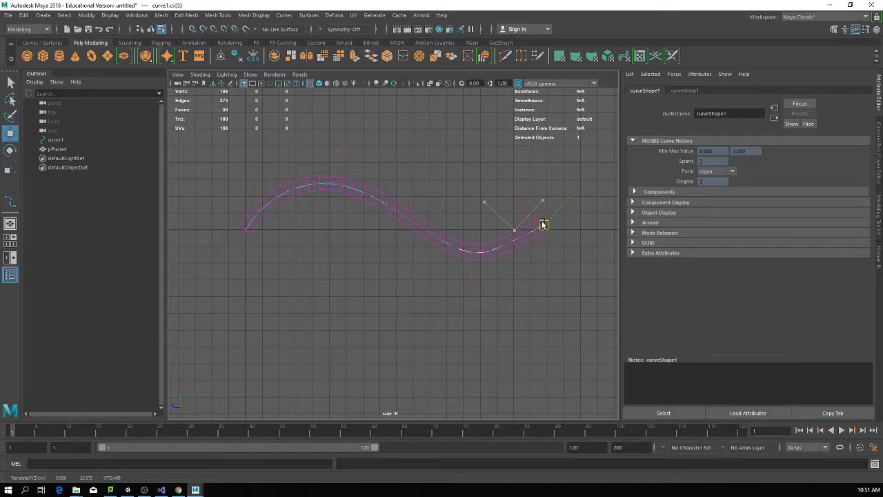
left_click(471, 277)
left_click_drag(471, 278, 453, 275)
left_click_drag(356, 268, 390, 269, "alt")
- Display pPlane4 in the UV Editor and select all of its UV shells
left_click(58, 149)
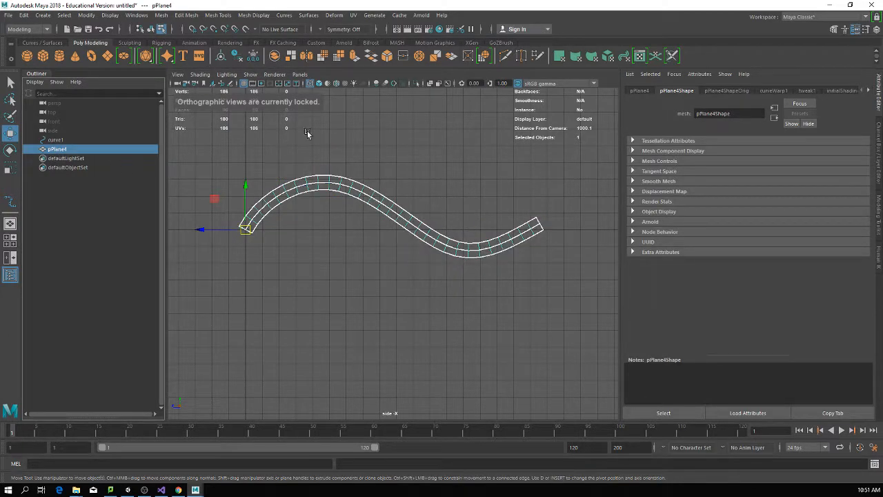
key("space")
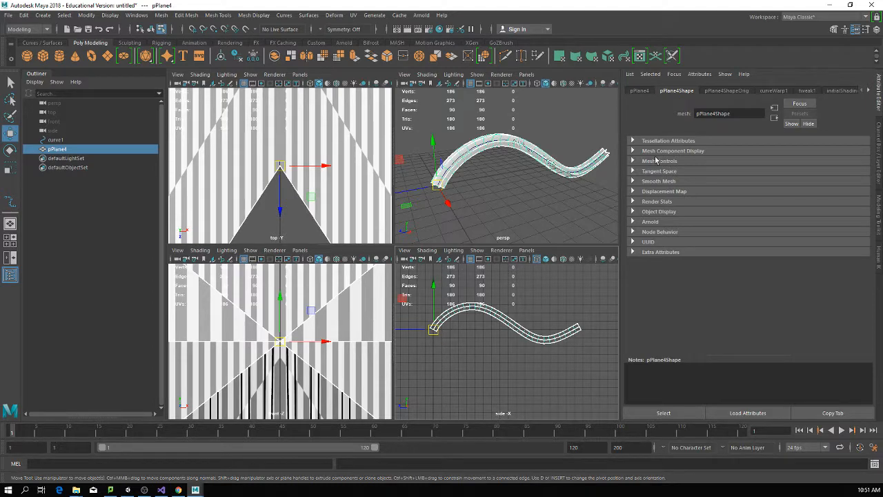
left_click_drag(538, 159, 525, 184, "alt")
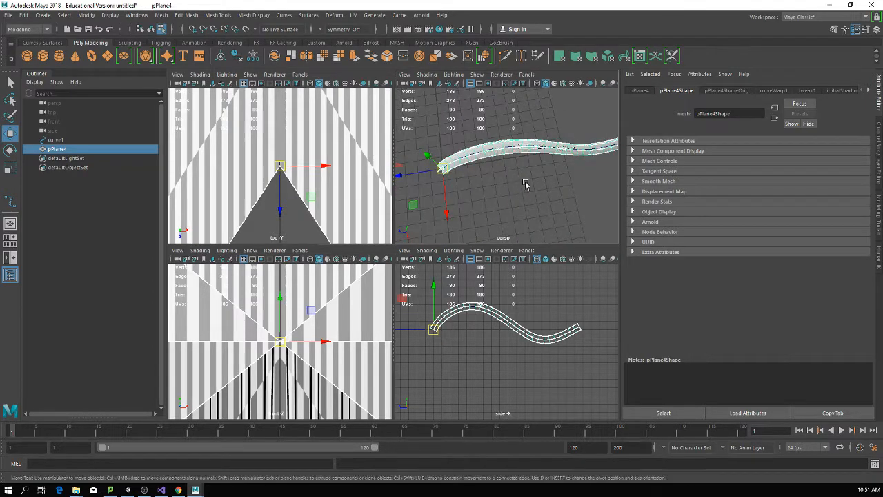
scroll(557, 175, "up", 10)
middle_click_drag(568, 152, 515, 220, "alt")
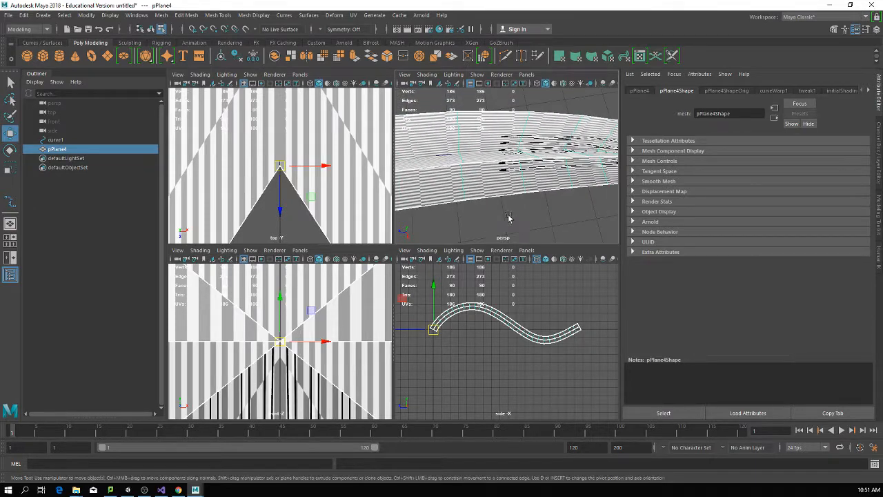
scroll(507, 207, "down", 6)
left_click_drag(499, 208, 511, 162, "alt")
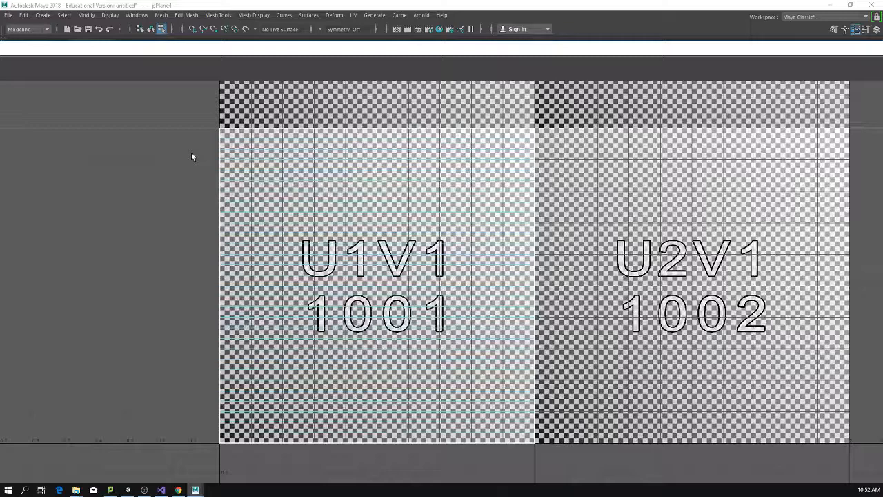
scroll(324, 188, "down", 3)
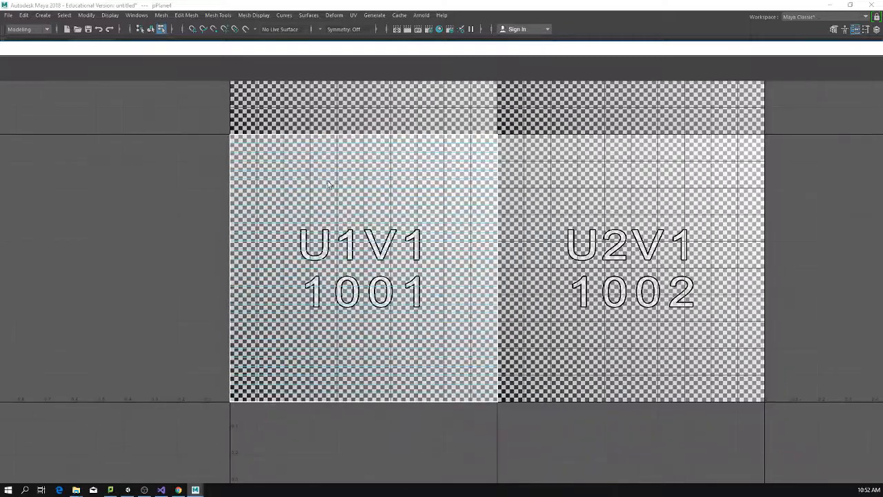
left_click_drag(205, 109, 547, 402)
right_click_drag(332, 229, 280, 216)
left_click_drag(194, 111, 561, 393)
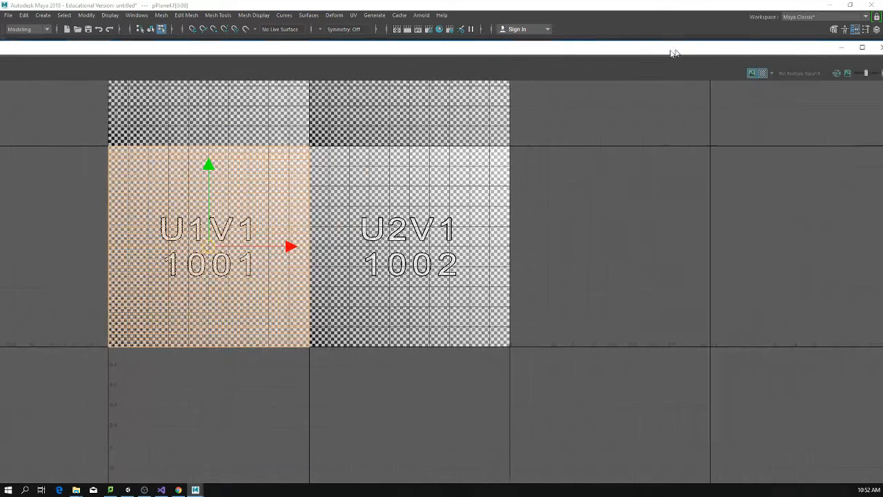
- Show the UV Toolkit and rotate the selected UV shells 90° counterclockwise
double_click(670, 49)
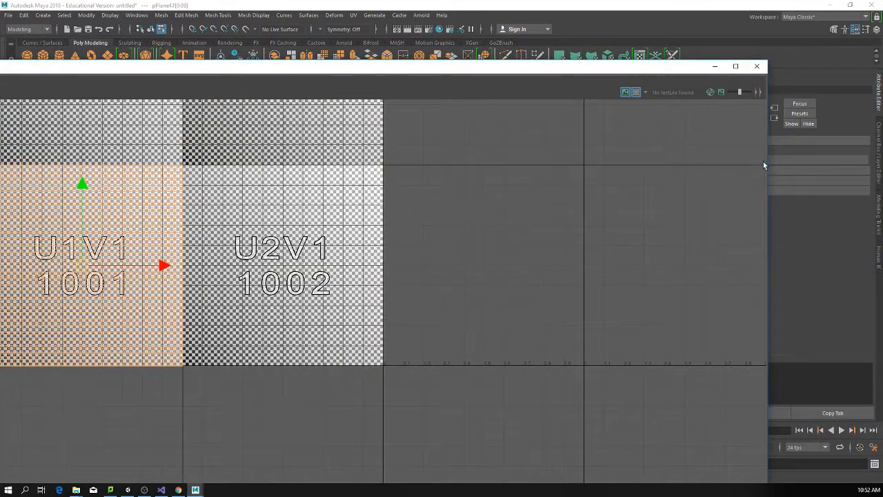
left_click_drag(765, 162, 188, 185)
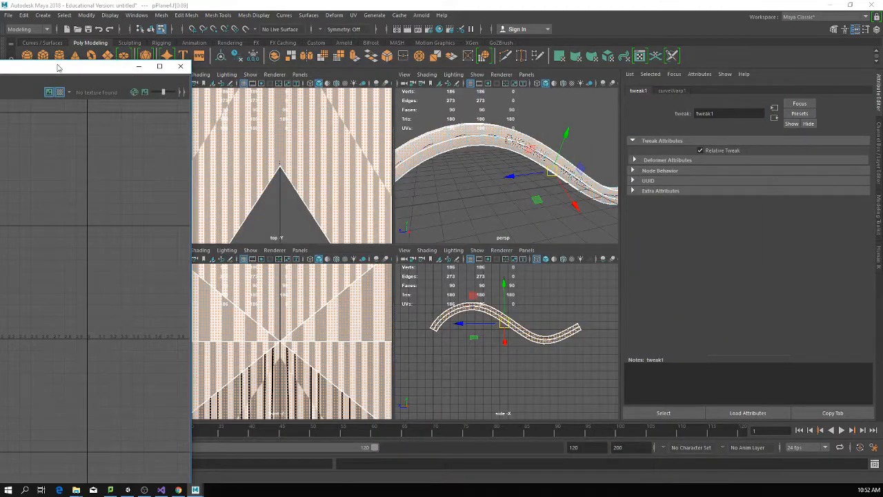
left_click_drag(57, 65, 705, 50)
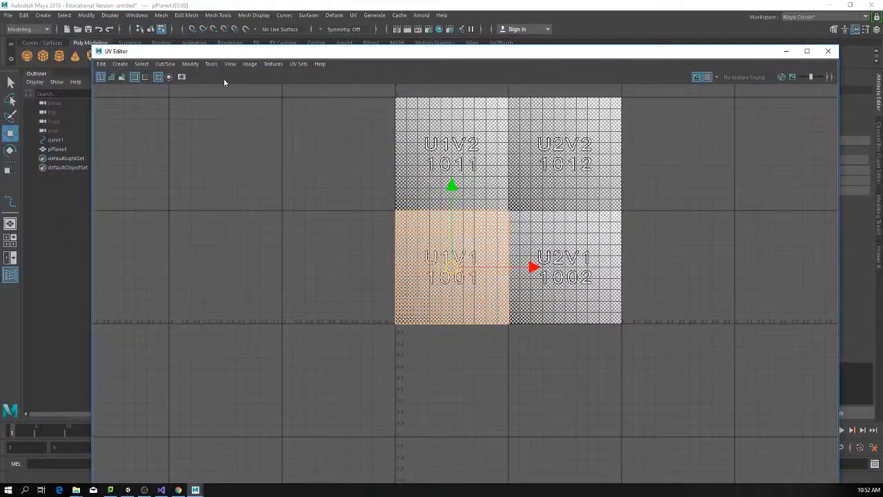
left_click(210, 64)
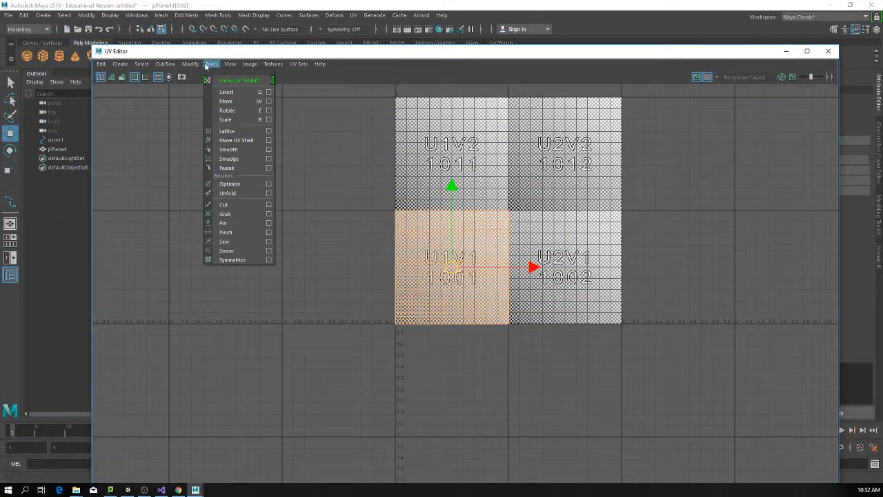
left_click(240, 81)
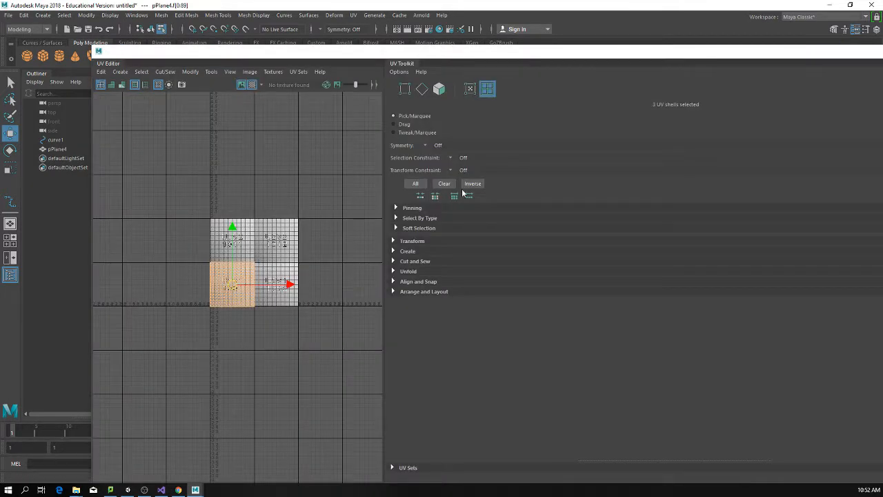
left_click(394, 241)
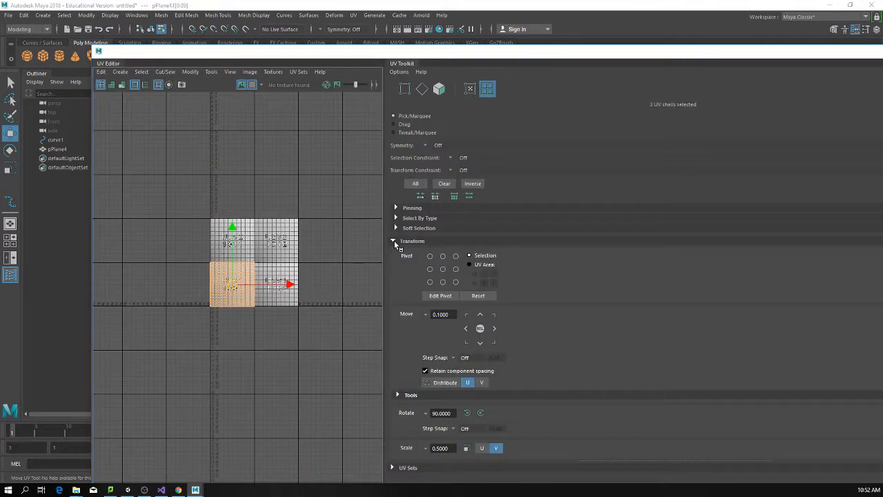
scroll(514, 297, "down", 4)
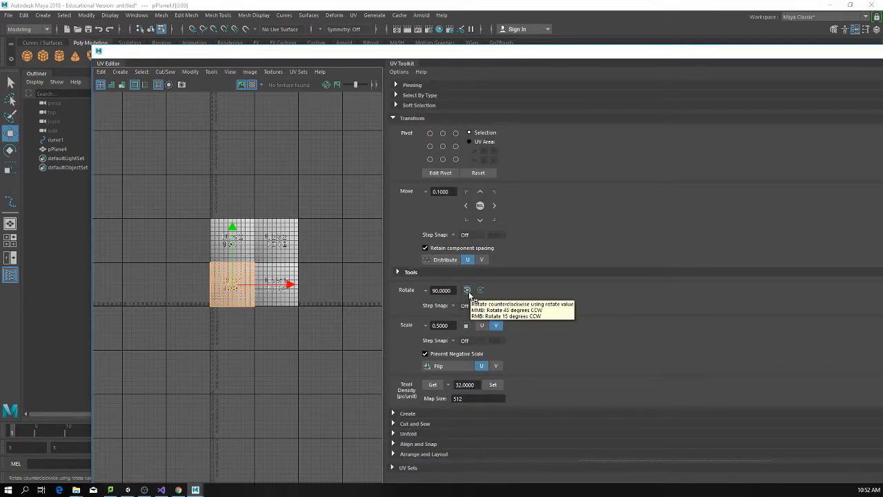
left_click(468, 293)
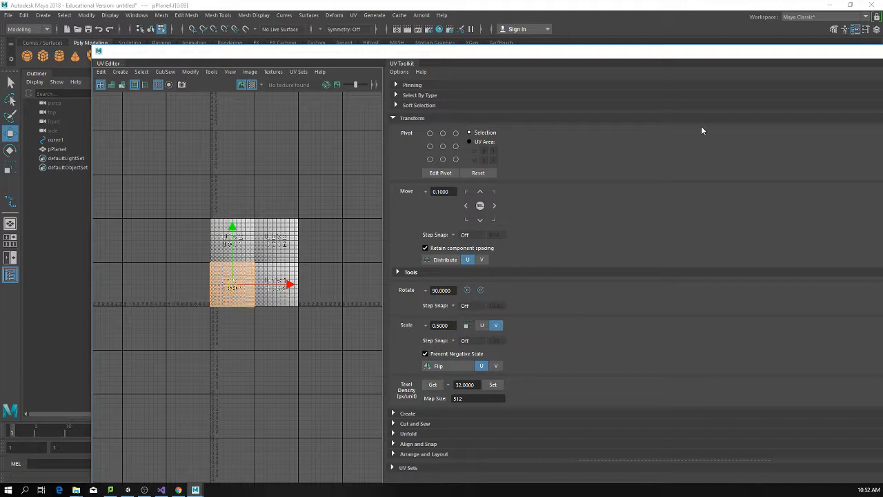
left_click_drag(349, 52, 882, 62)
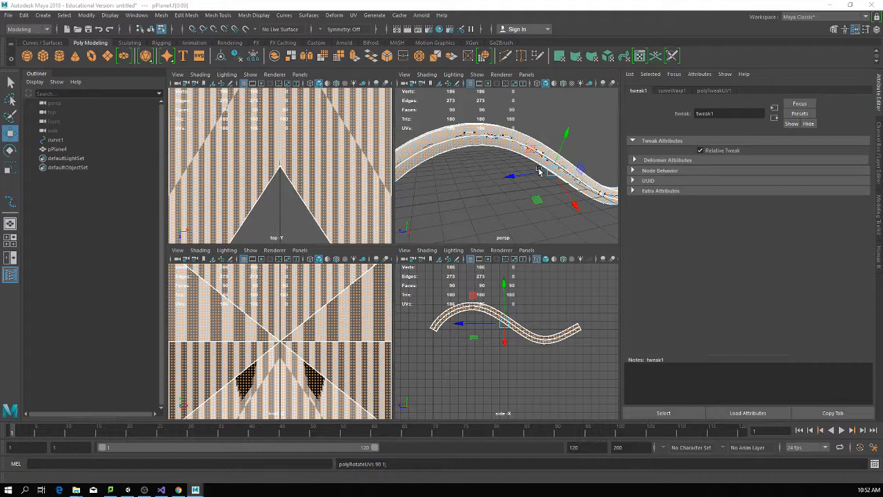
left_click_drag(574, 180, 496, 171, "alt")
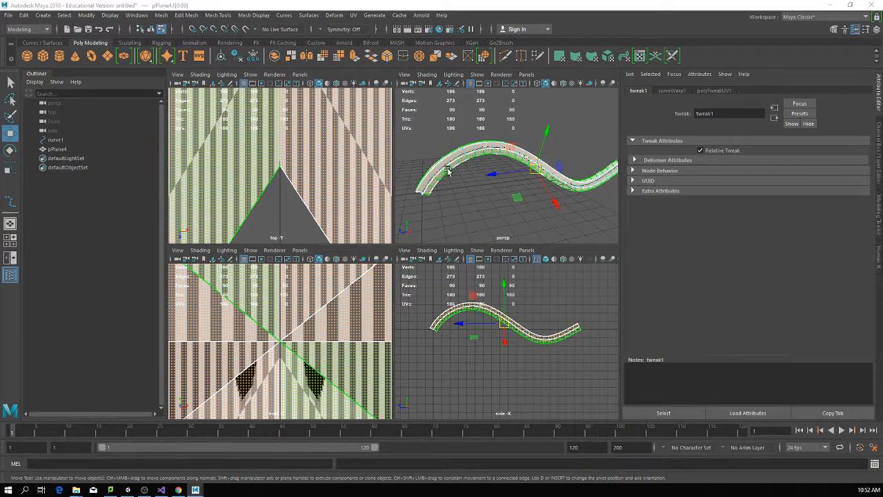
left_click_drag(504, 172, 483, 182, "alt")
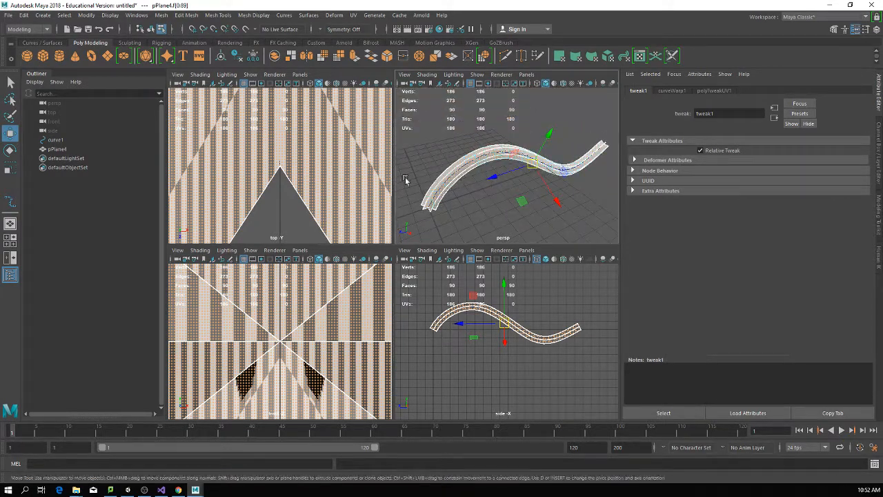
- Rename pPlane4 to EnergyCurve
left_click(52, 149)
right_click(53, 150)
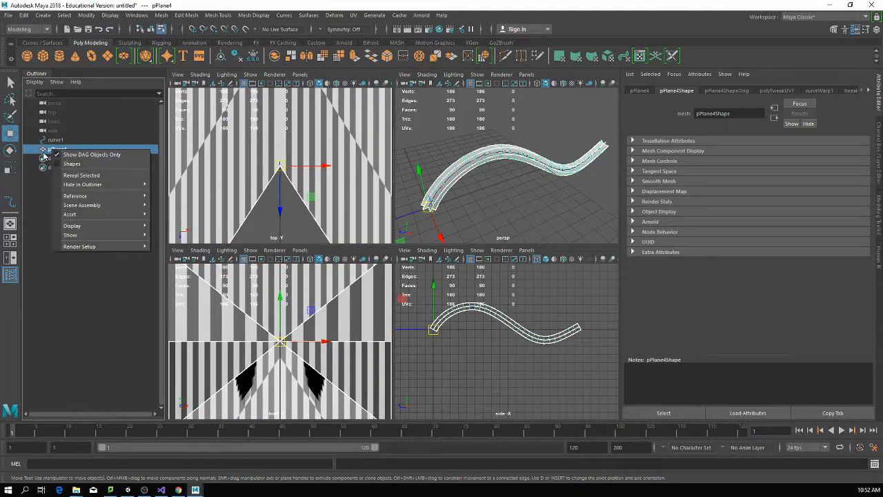
left_click(55, 151)
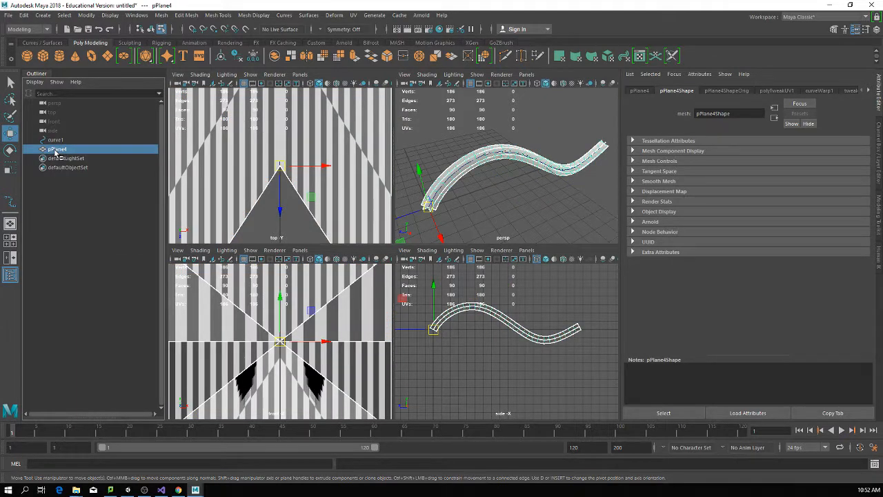
double_click(56, 149)
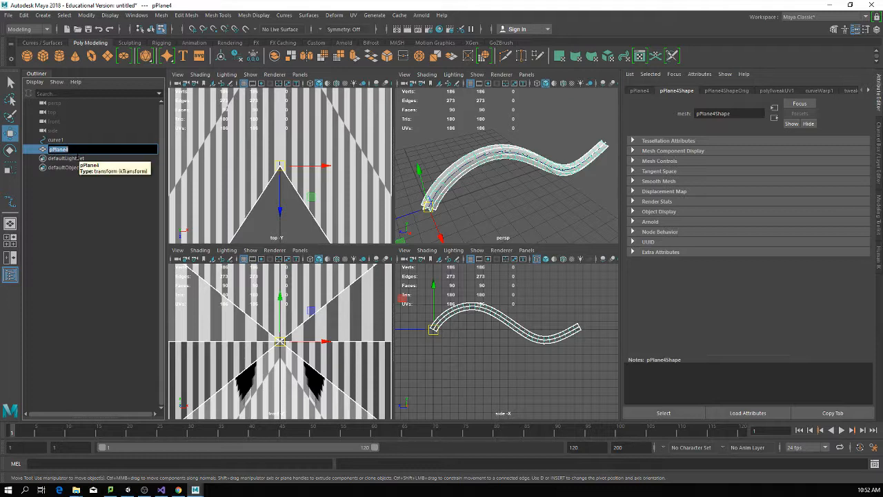
type("F")
type("nergyCurve")
key("Return")
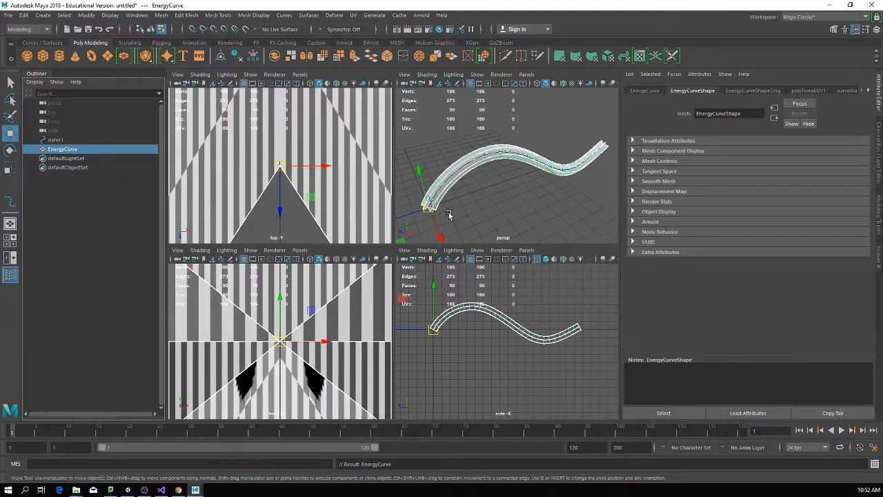
- Start exporting the selected EnergyCurve mesh as FBX and browse to the Assets folder of the VisualEffect Unity project
left_click(10, 17)
left_click(63, 164)
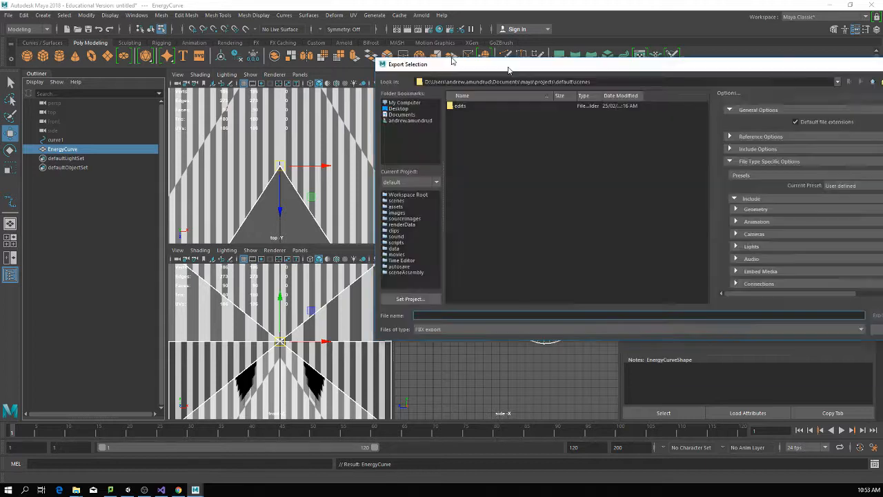
left_click_drag(513, 67, 216, 104)
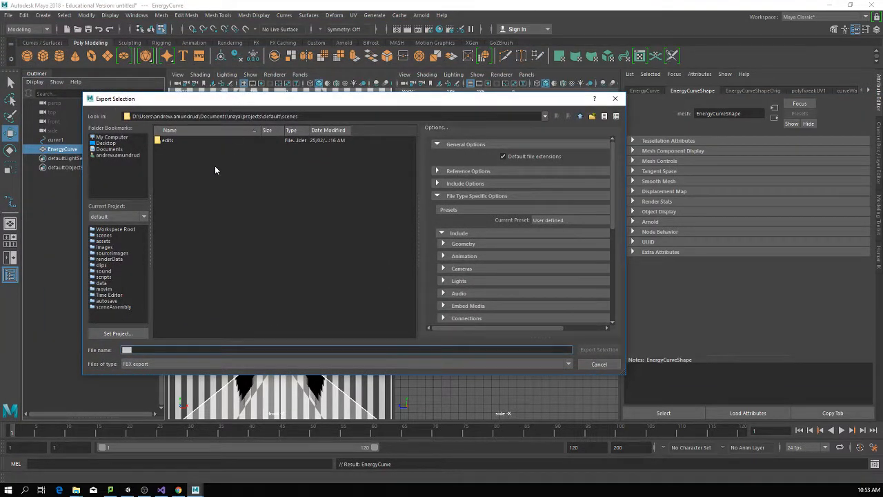
left_click(118, 149)
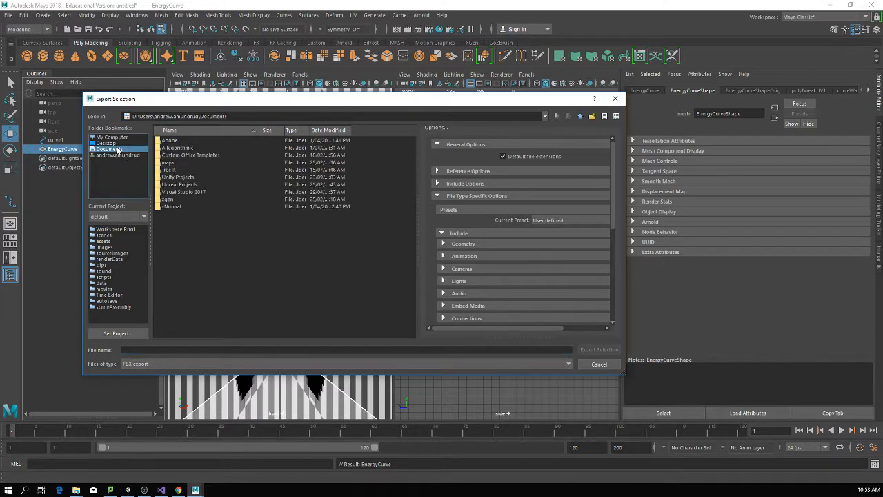
double_click(189, 179)
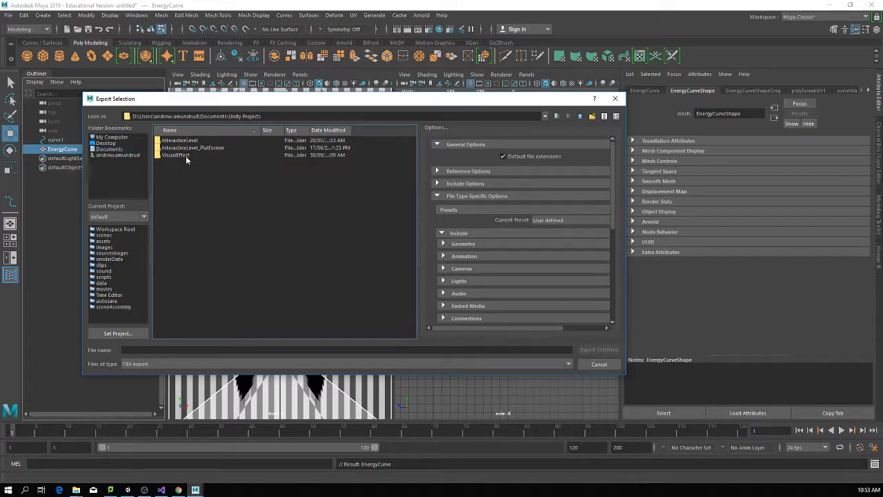
double_click(186, 156)
double_click(177, 142)
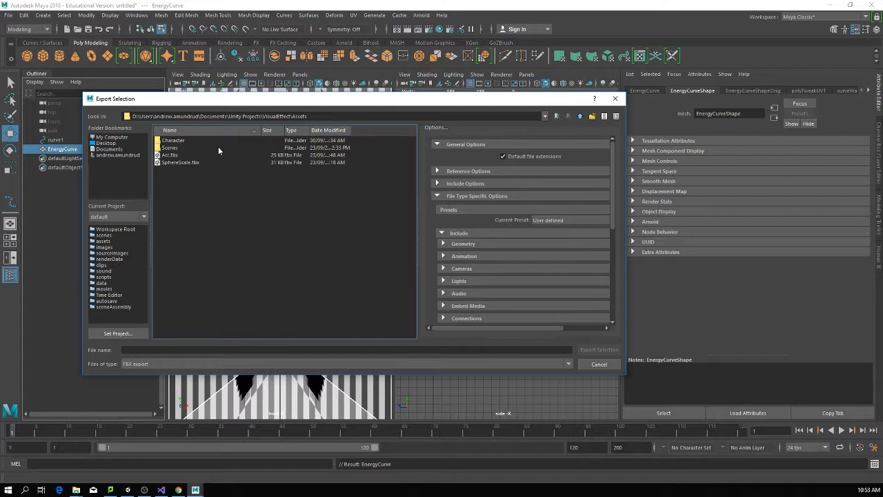
- Name the export file EnergyCurve.fbx and export the selection
left_click(181, 155)
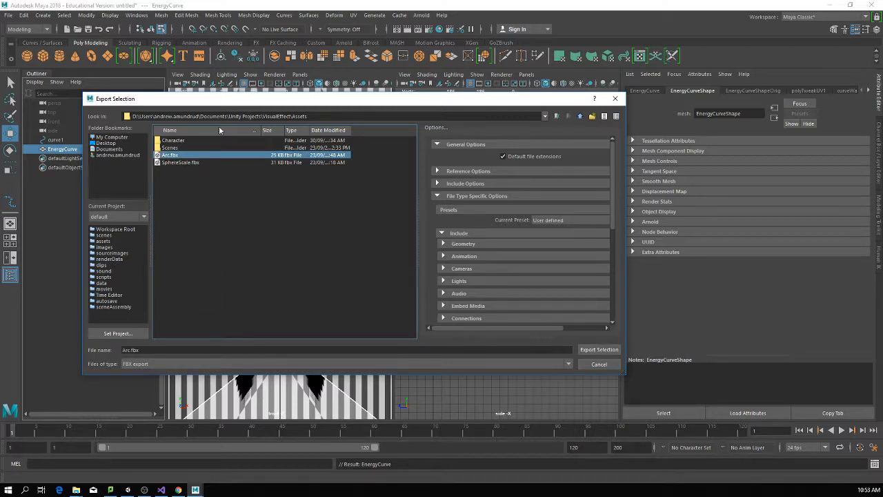
left_click(174, 349)
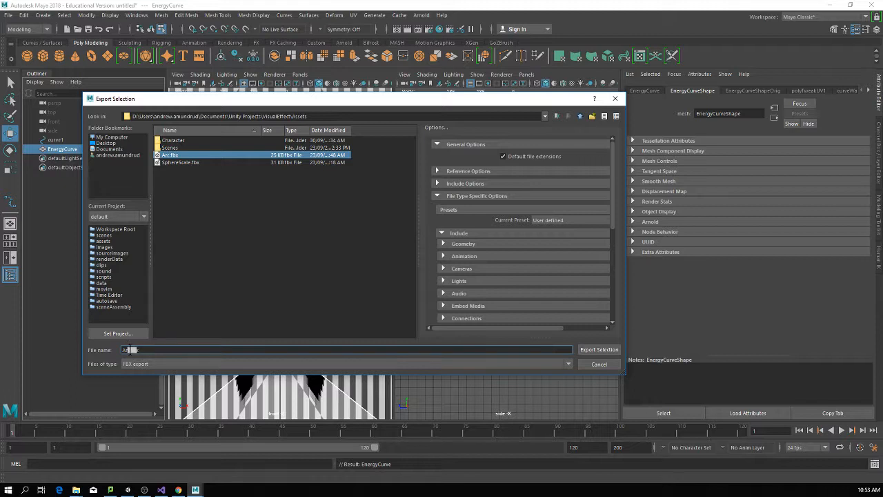
mouse_move(135, 352)
left_mouse_down()
mouse_move(151, 359)
mouse_move(127, 350)
left_mouse_up()
left_click_drag(131, 350, 111, 352)
type("EnergyCurve")
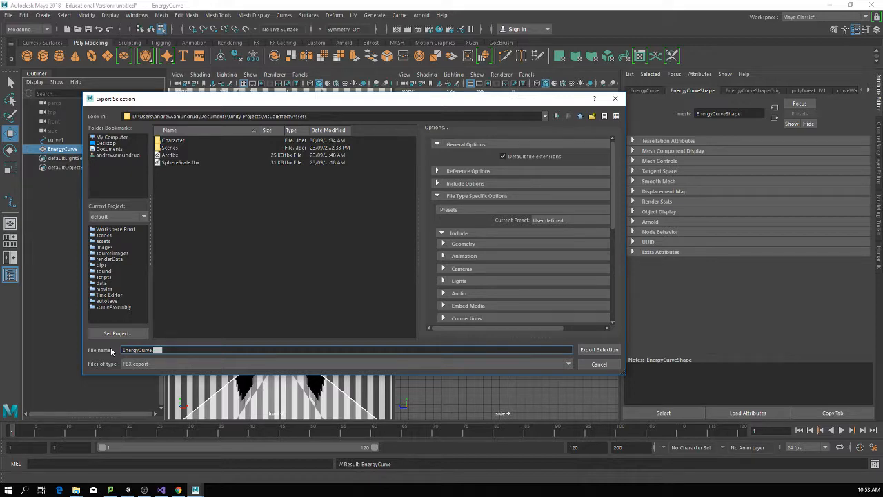
left_click(599, 349)
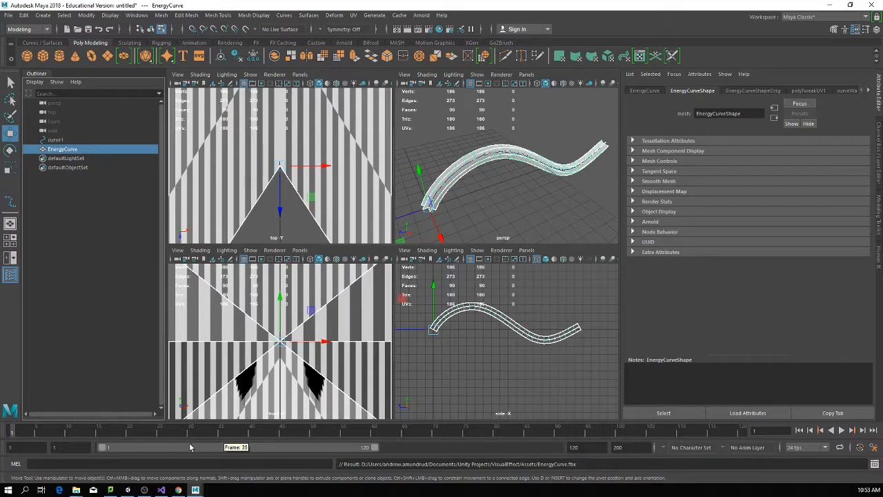
- Switch to Unity, disable Import Animation for the EnergyCurve model and apply the import settings
left_click(127, 490)
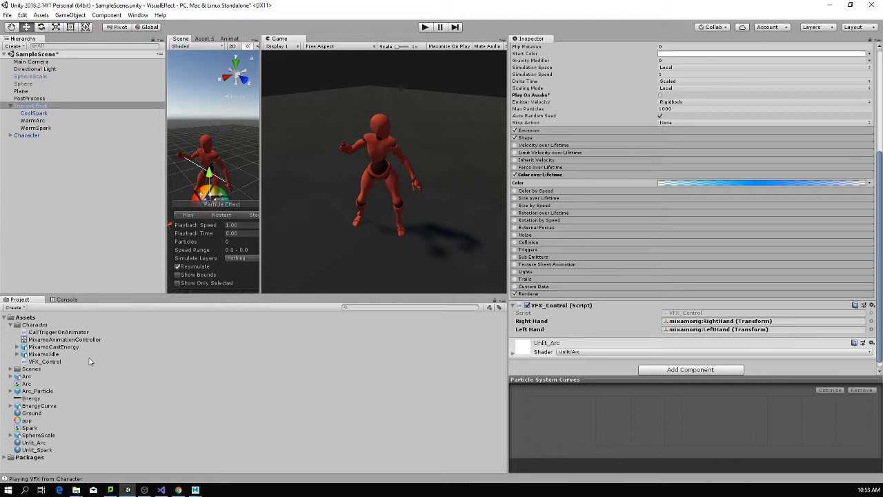
left_click(39, 405)
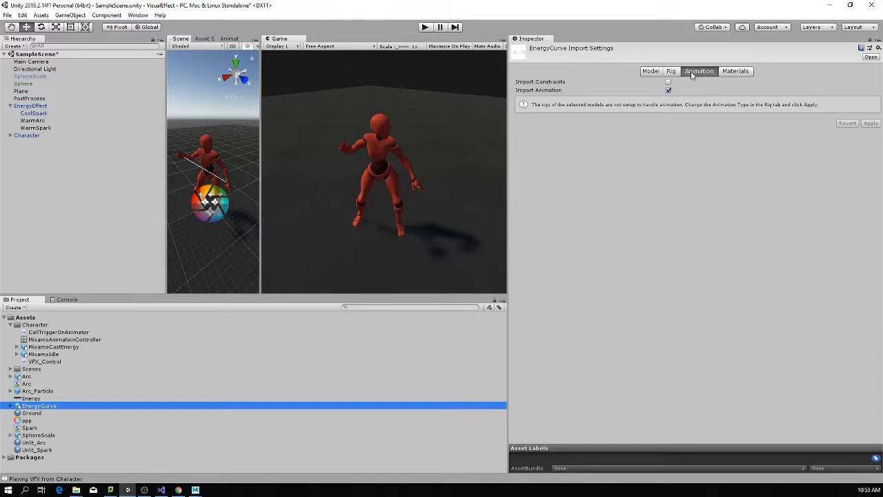
left_click(668, 91)
left_click(871, 105)
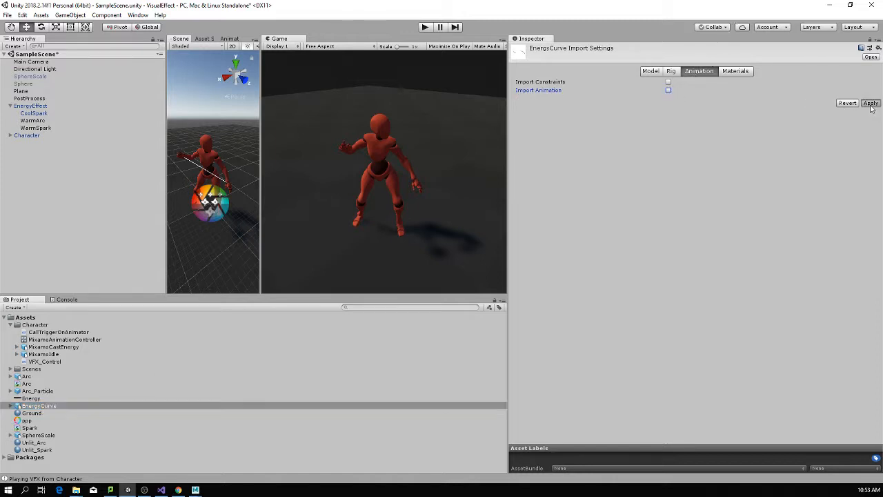
- Examine the imported EnergyCurve mesh from another angle in an enlarged model preview
left_click(650, 72)
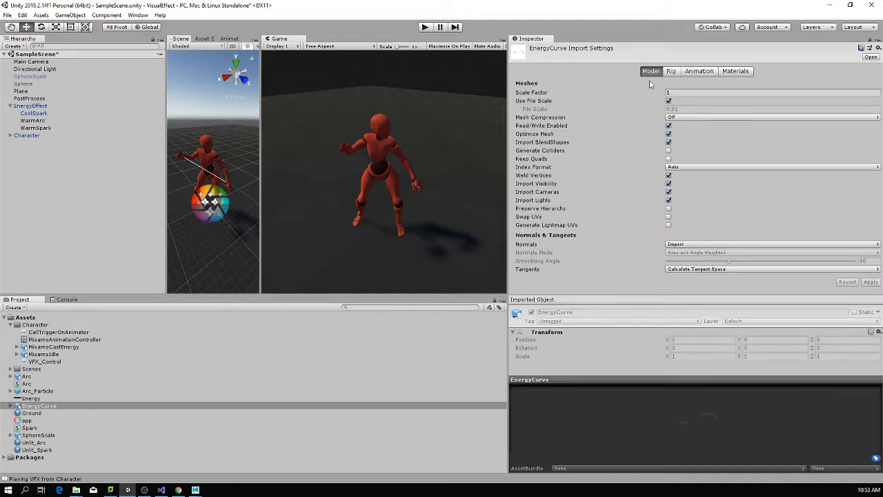
left_click_drag(709, 381, 723, 170)
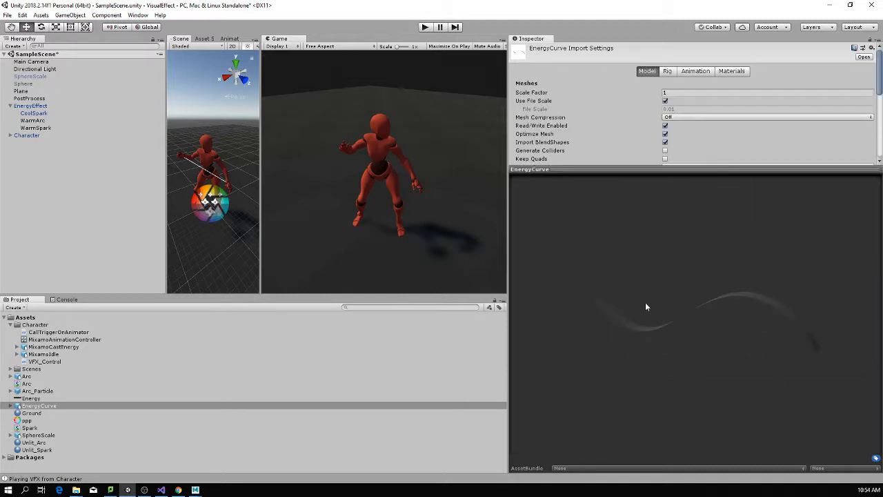
left_click_drag(721, 314, 498, 360)
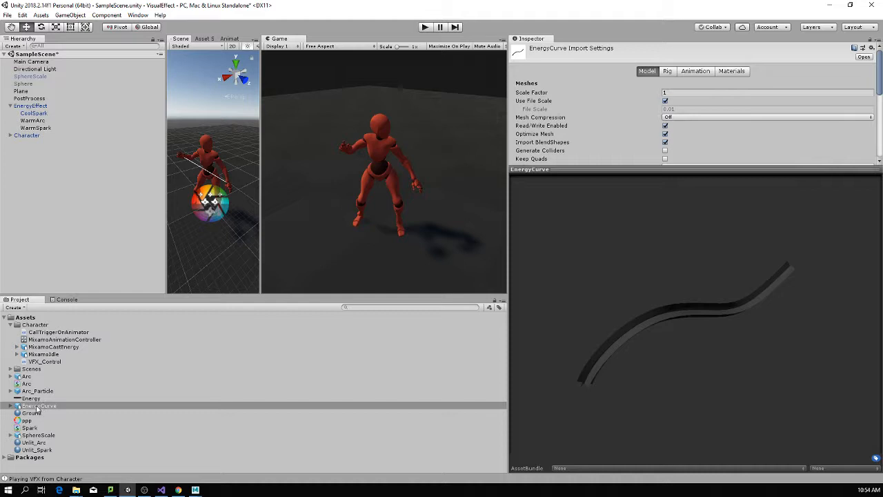
- Add the EnergyCurve model to SampleScene as a root object and widen the Scene view
left_click_drag(37, 408, 38, 172)
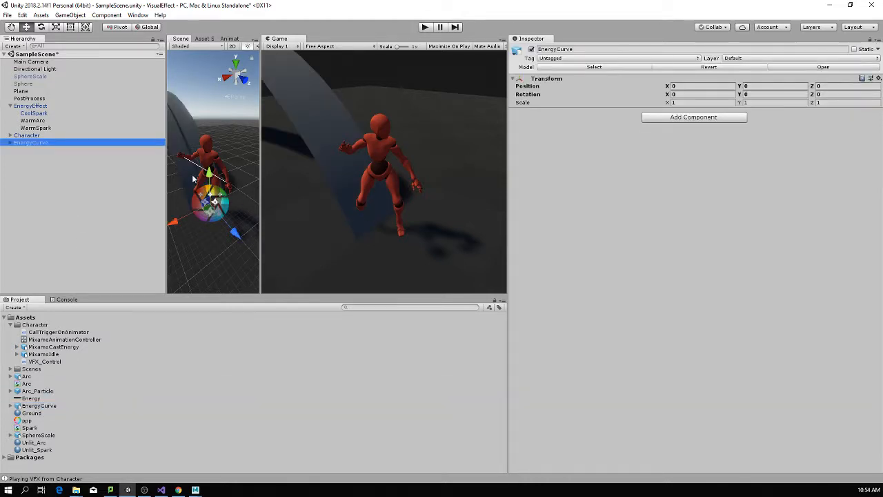
right_click_drag(195, 181, 802, 141)
key("w")
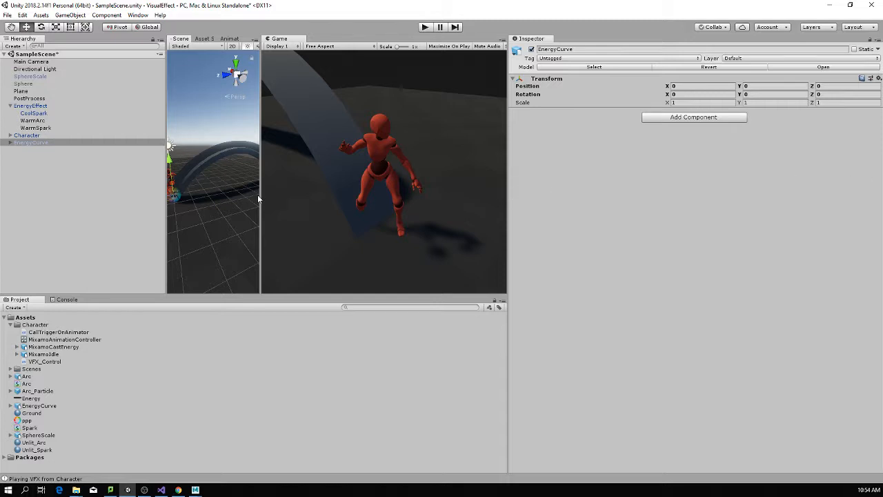
left_click_drag(258, 194, 425, 185)
right_click_drag(315, 181, 309, 174)
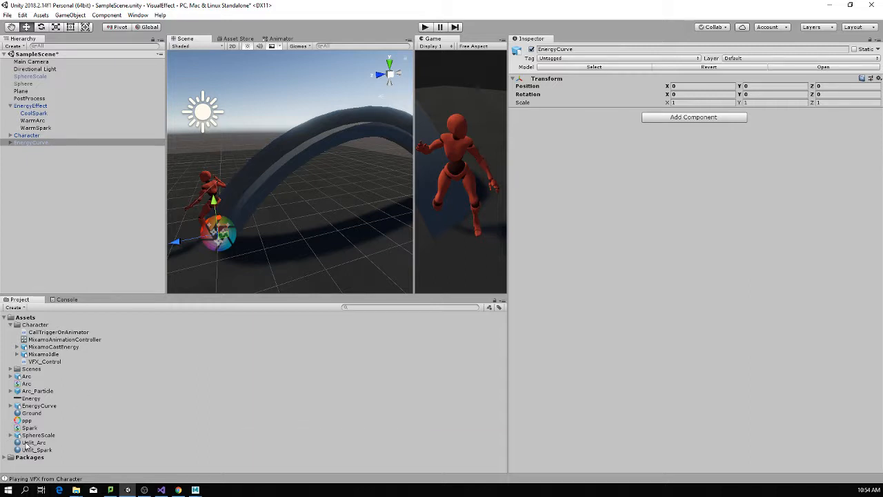
- Assign the Unlit_Arc material to EnergyCurve in the scene and inspect the effect along the curve
left_click_drag(27, 443, 303, 163)
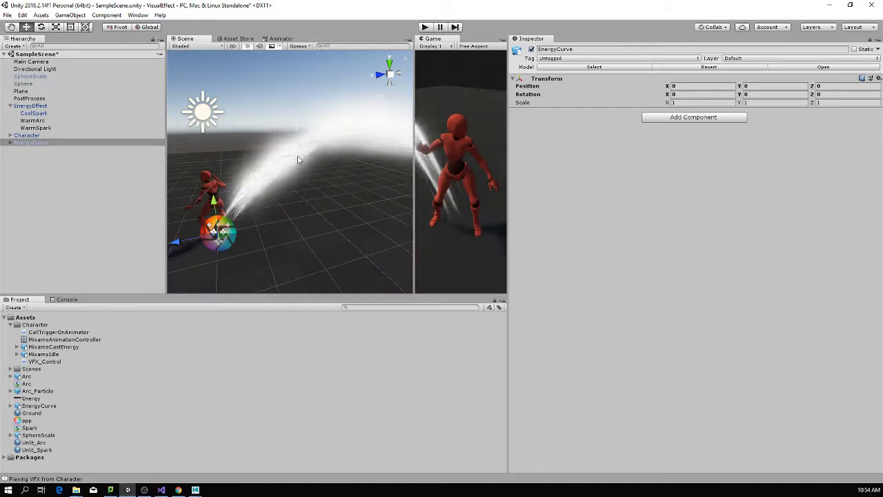
left_click(298, 160)
right_click_drag(298, 160, 327, 167)
key("w")
key("s")
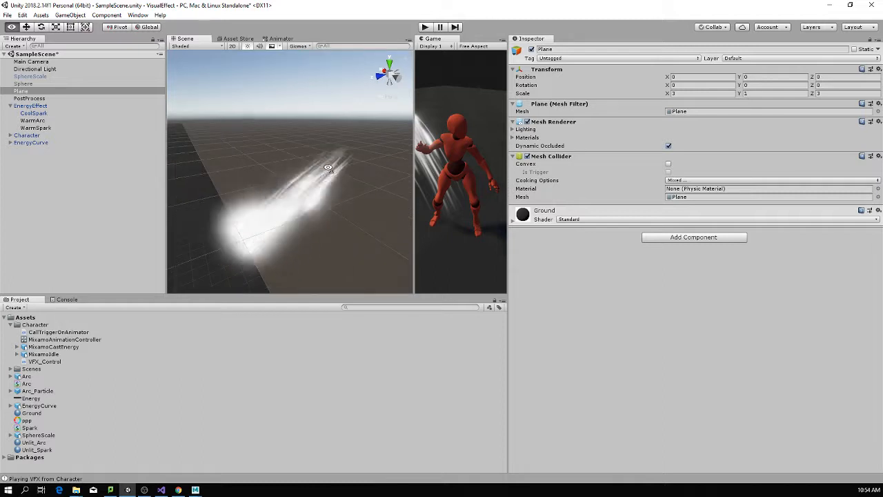
key("s")
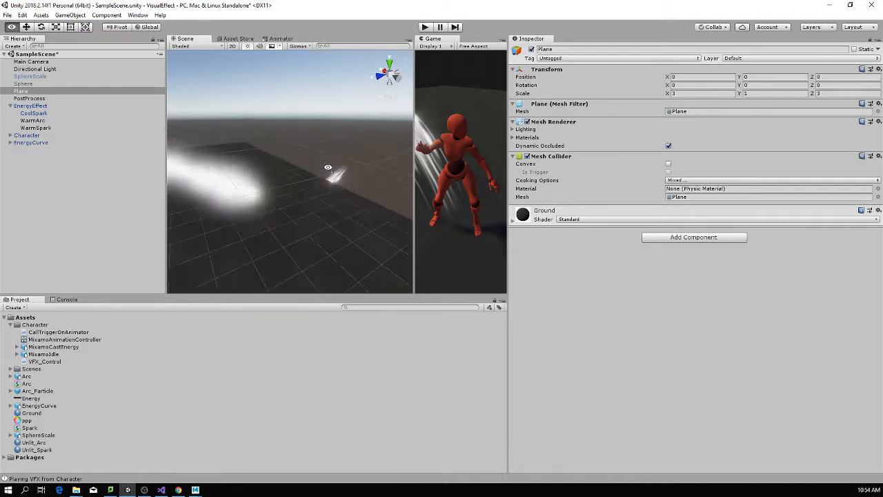
right_click_drag(328, 168, 329, 171)
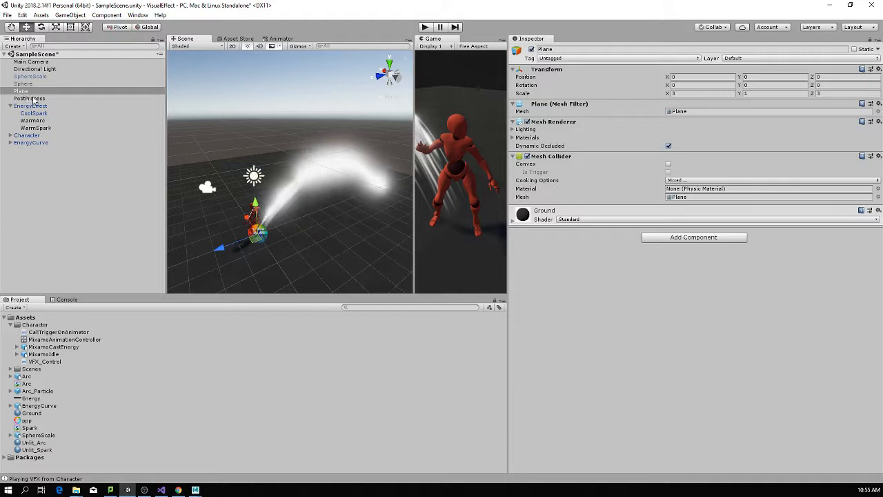
- Switch back to the EnergyCurve mesh in Maya
mouse_move(195, 489)
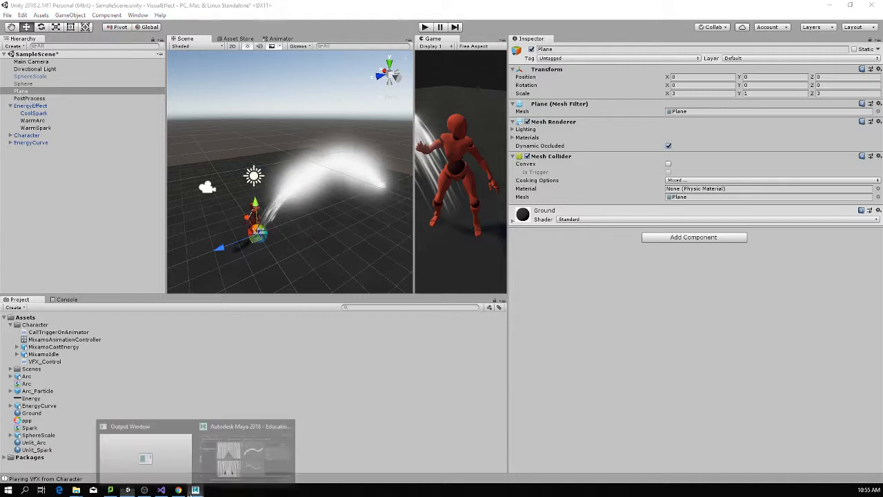
left_click(235, 450)
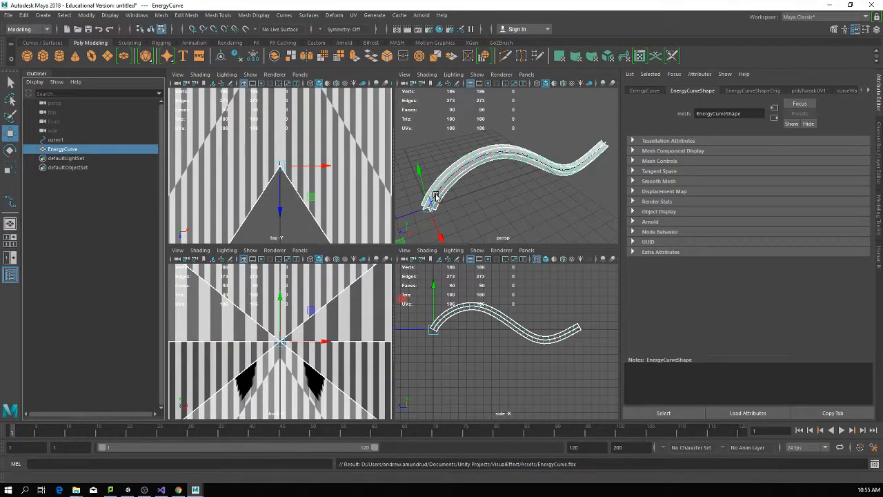